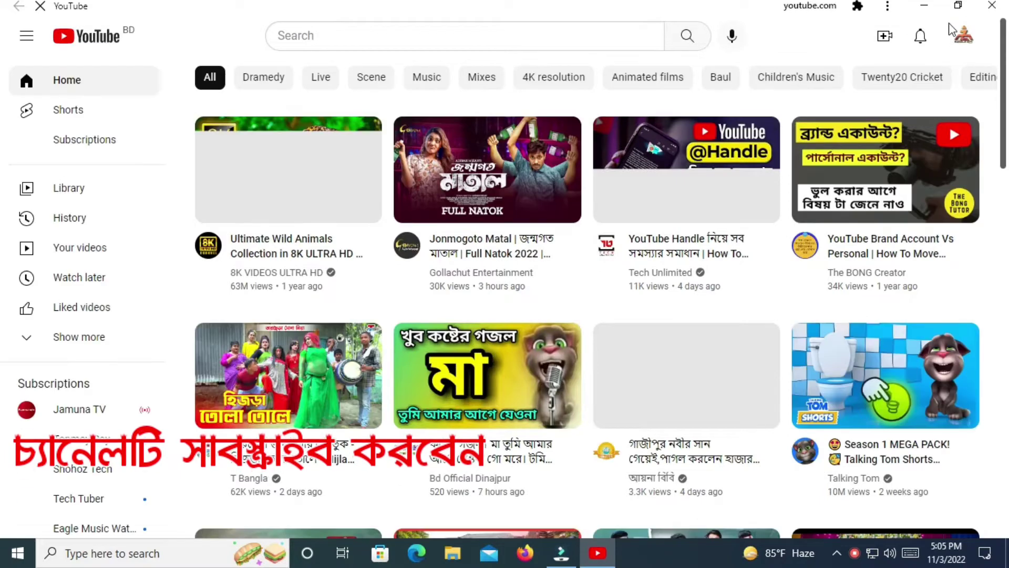
- Start a new video upload and add the Untitled_1080p video file from the desktop
left_click(889, 38)
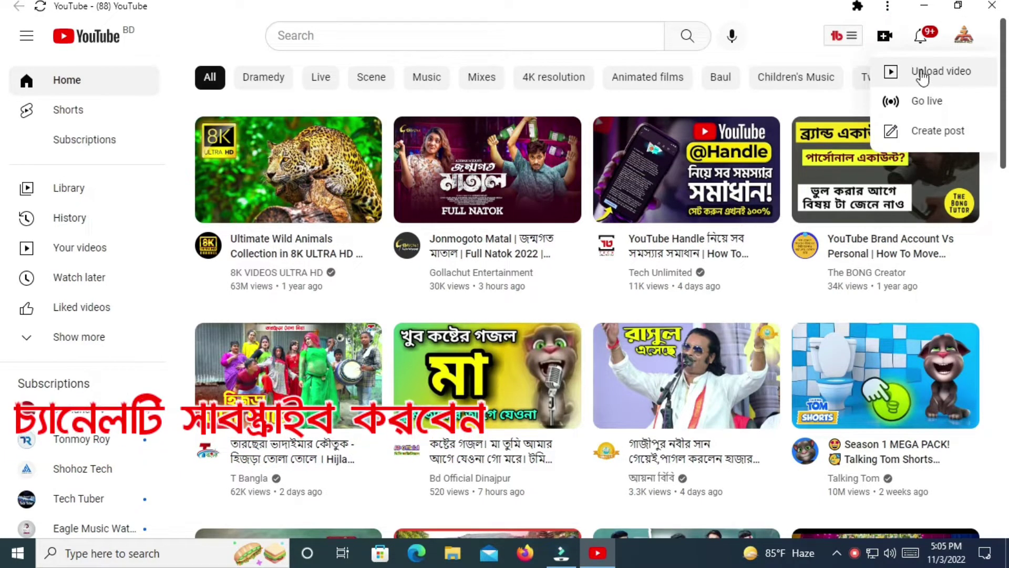
left_click(897, 71)
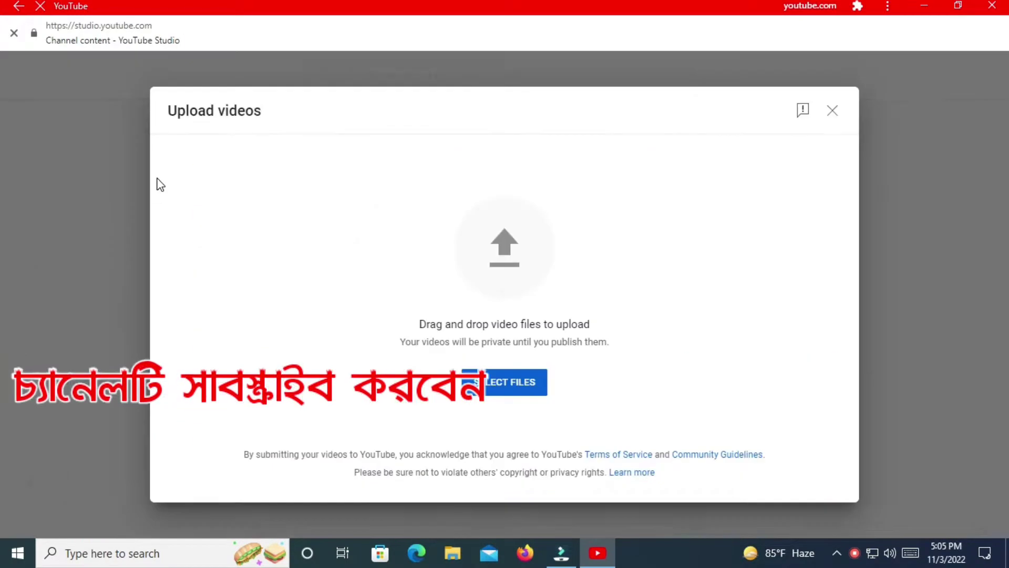
left_click(955, 6)
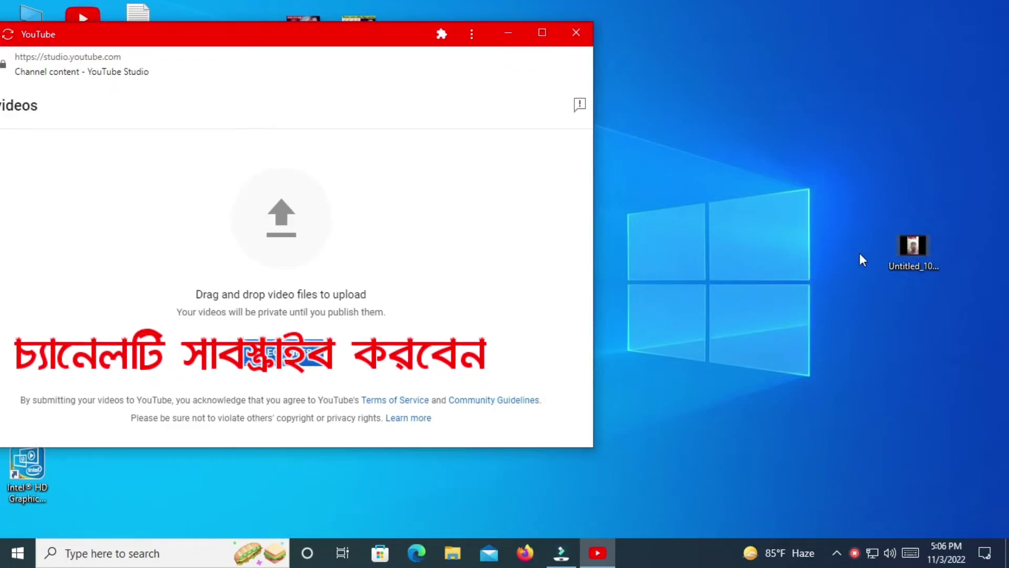
right_click(705, 176)
left_click(724, 189)
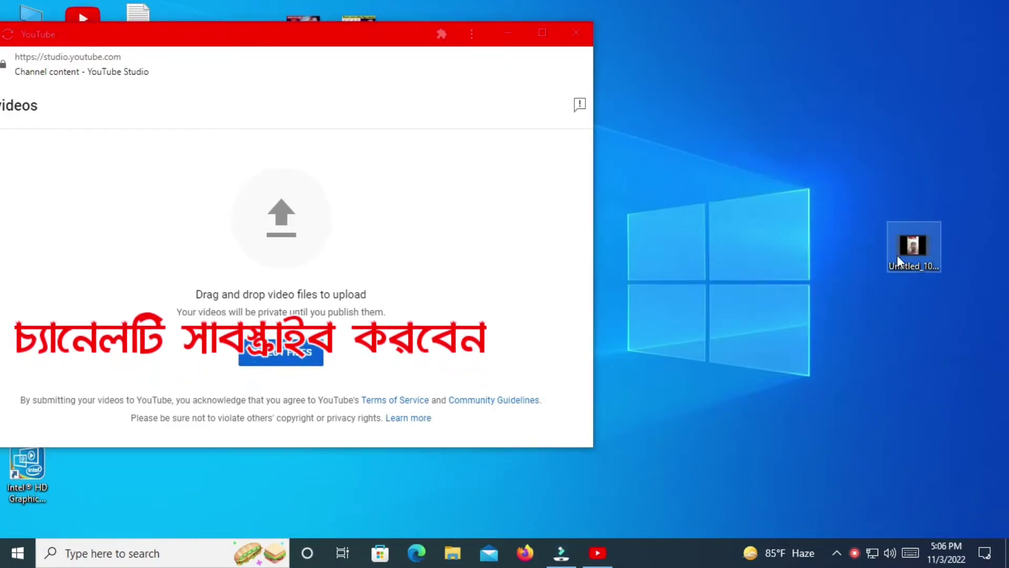
left_click_drag(899, 260, 499, 294)
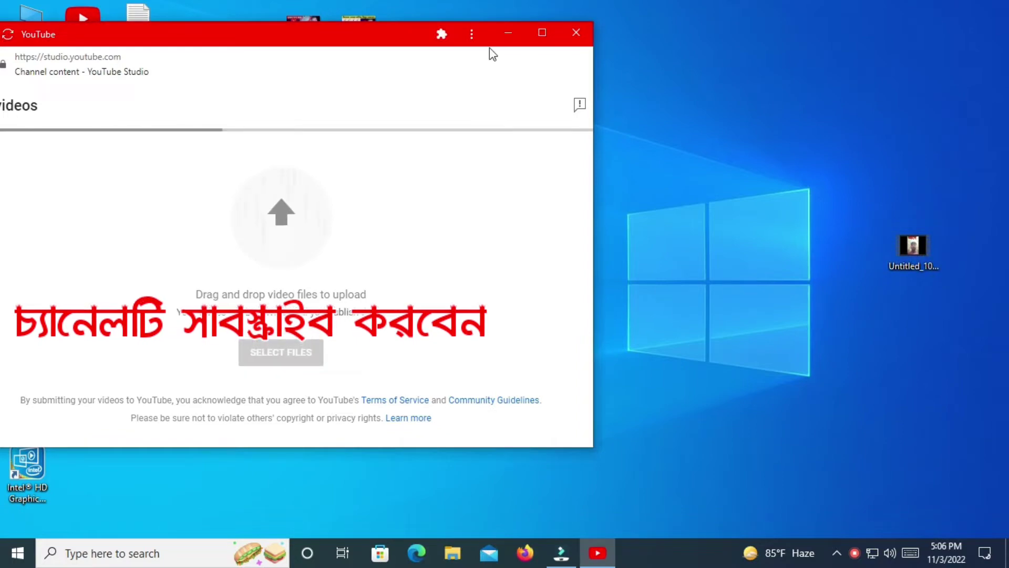
left_click(540, 32)
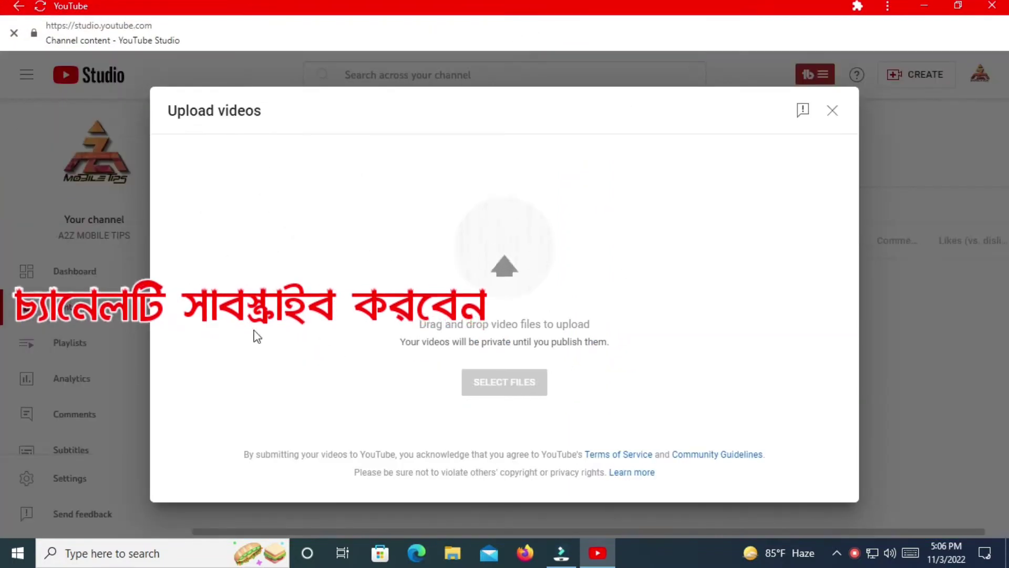
- Upload the desktop image about removing over-sound, with the yellow heading and red arrows, as the video's custom thumbnail
scroll(377, 381, "down", 3)
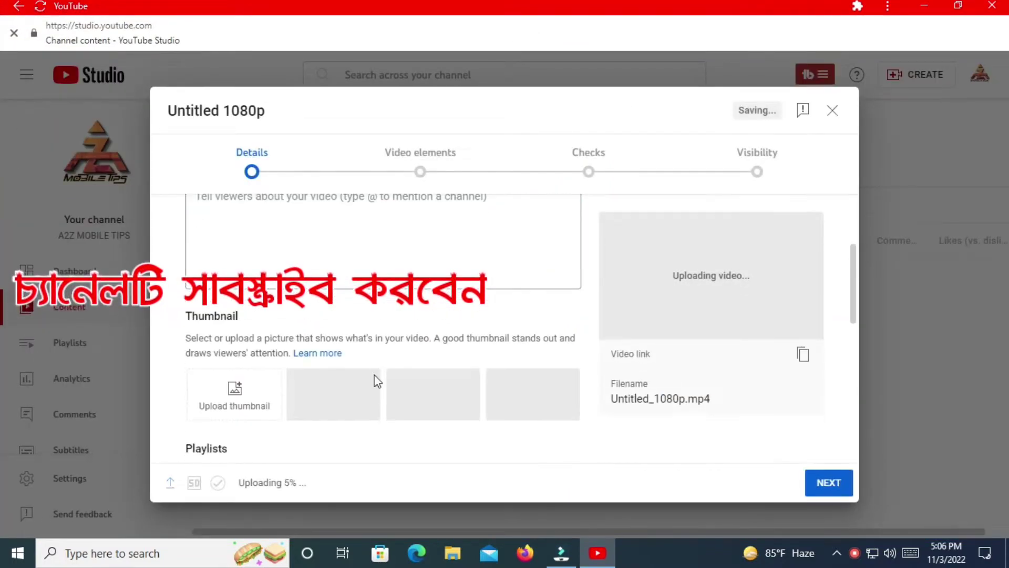
left_click(239, 408)
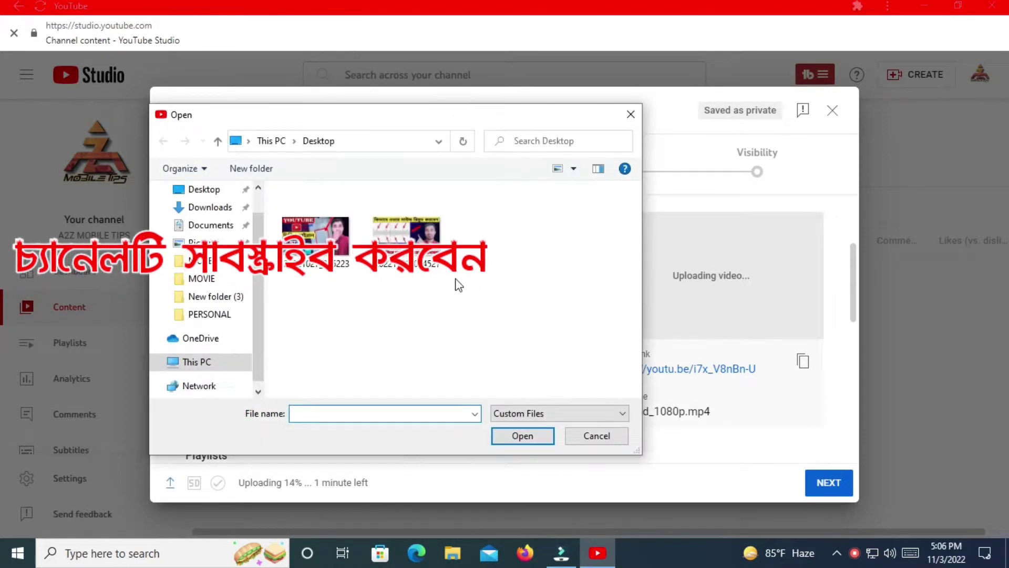
double_click(415, 245)
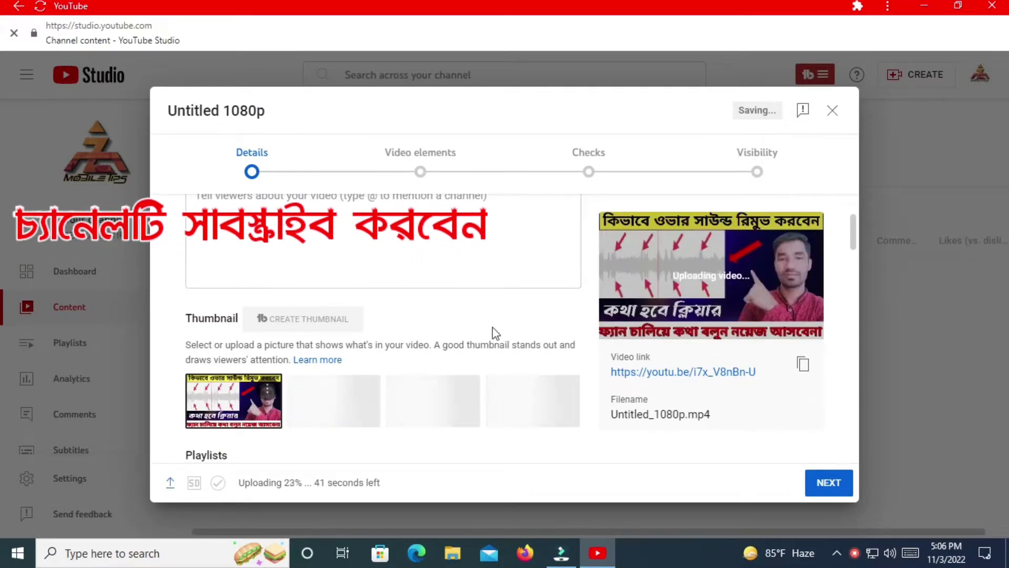
- Add the video to the playlist named "Playlist video"
scroll(550, 316, "down", 5)
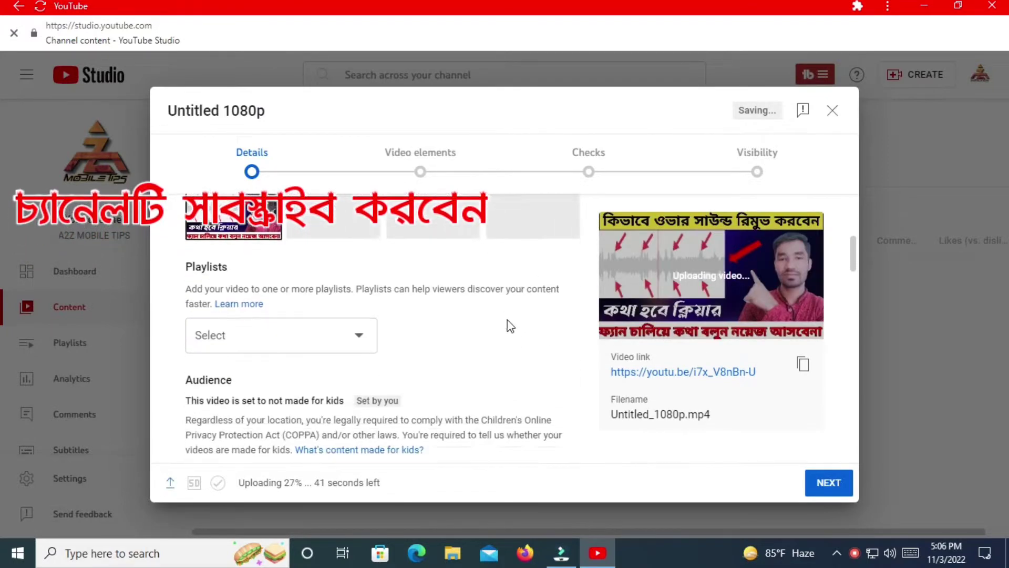
scroll(325, 322, "up", 1)
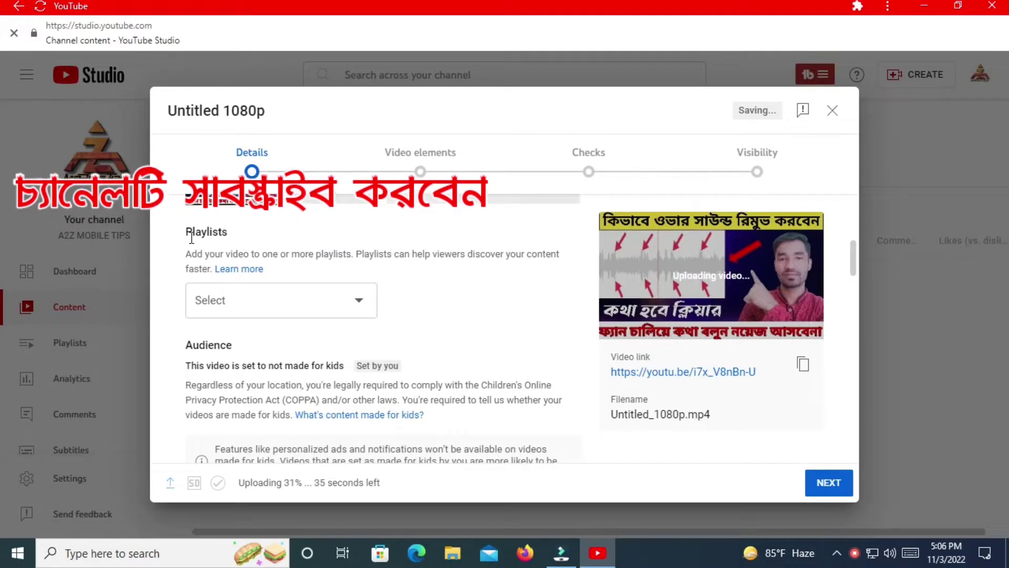
left_click(358, 301)
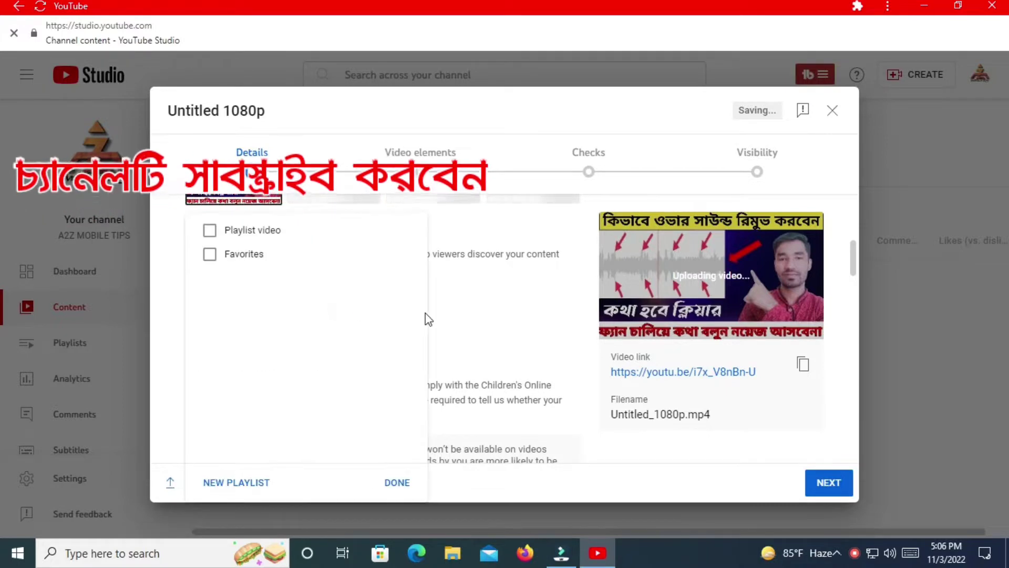
left_click(247, 232)
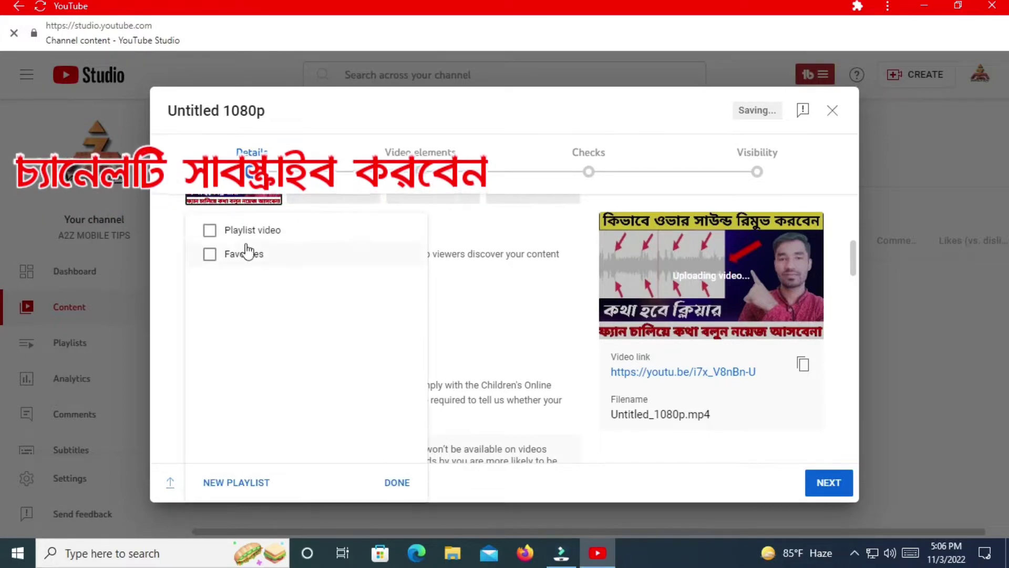
left_click(399, 482)
- Set the video's recording date to Nov 3, 2022
scroll(528, 327, "down", 8)
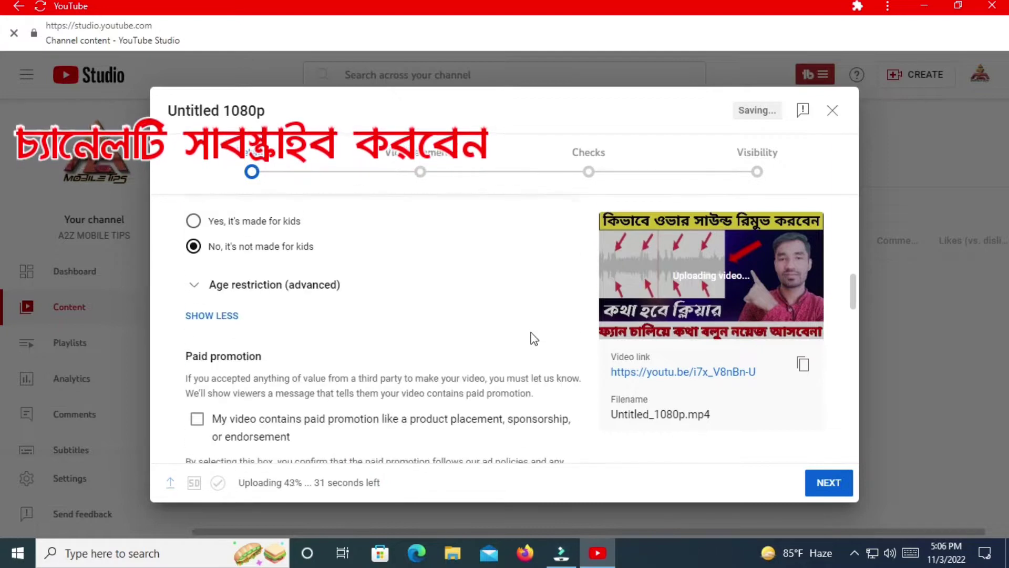
scroll(535, 342, "down", 8)
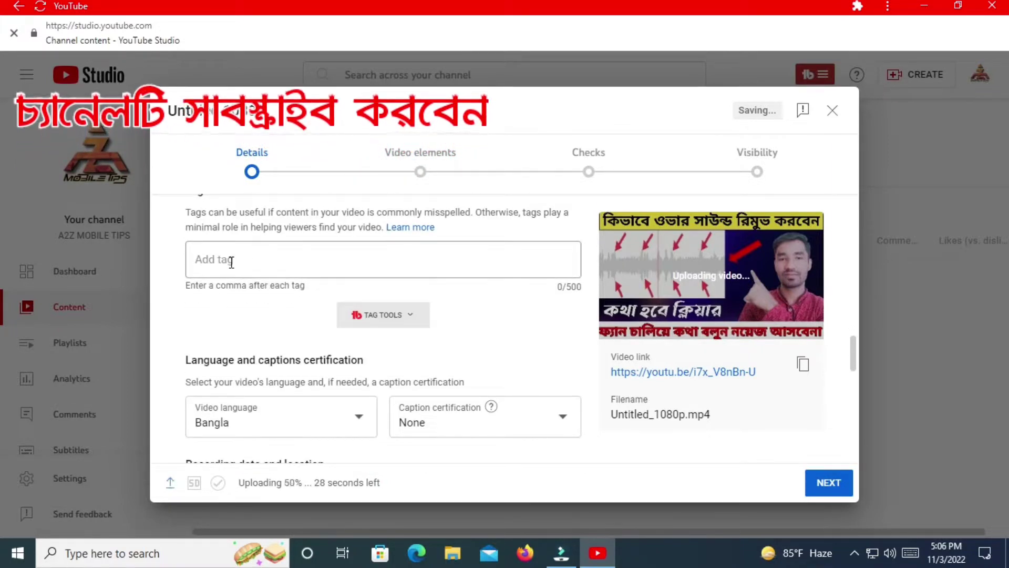
scroll(315, 336, "down", 3)
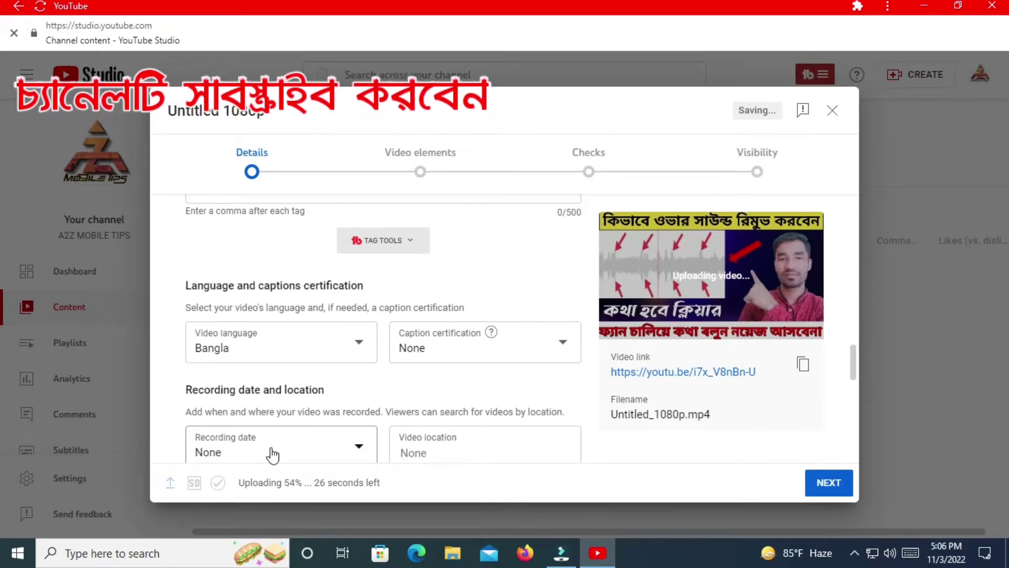
scroll(336, 426, "down", 3)
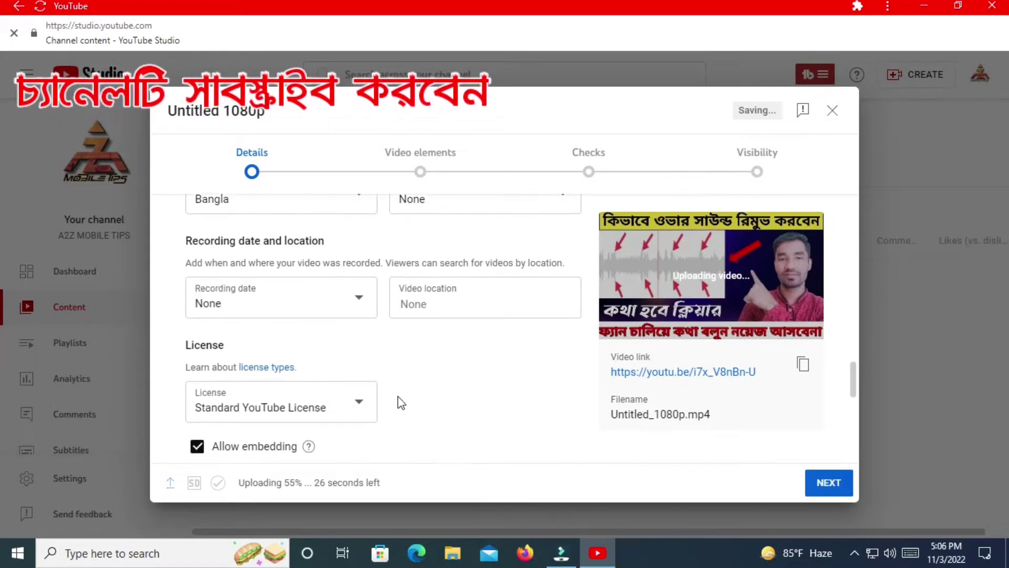
left_click(347, 300)
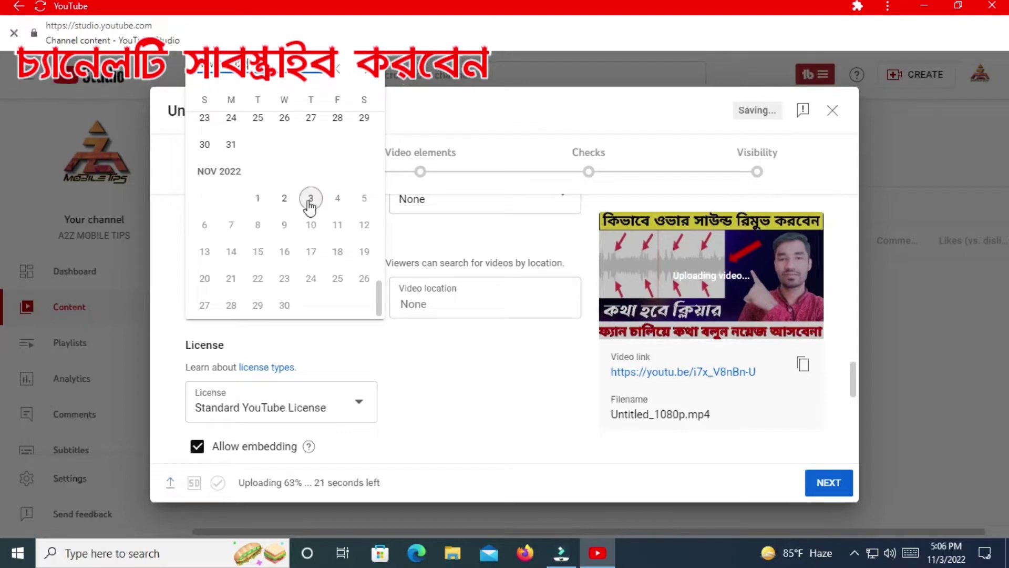
left_click(311, 199)
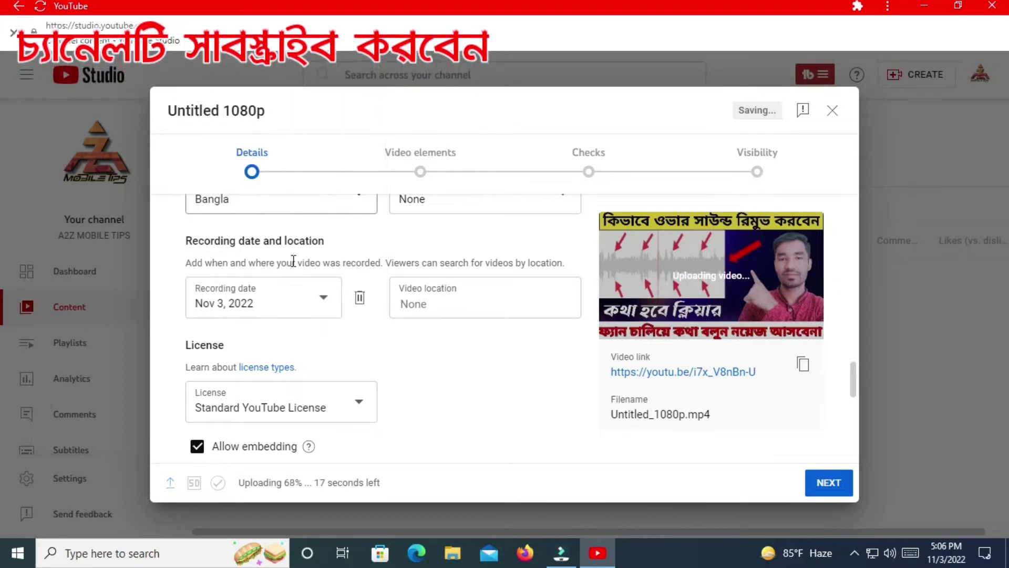
- Minimise the upload window, refresh the desktop and open YouTube in a new window
scroll(463, 398, "up", 15)
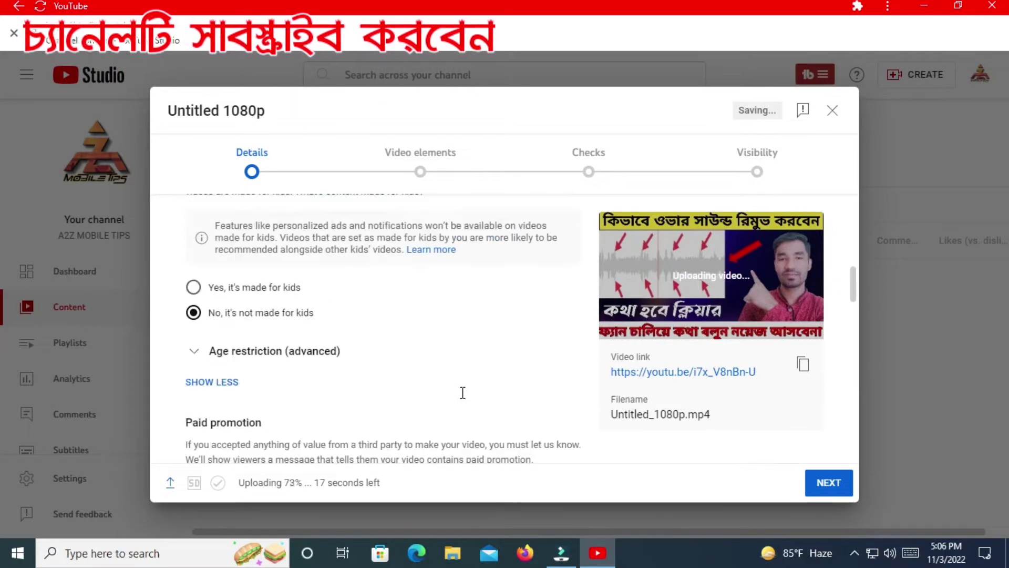
scroll(460, 410, "up", 10)
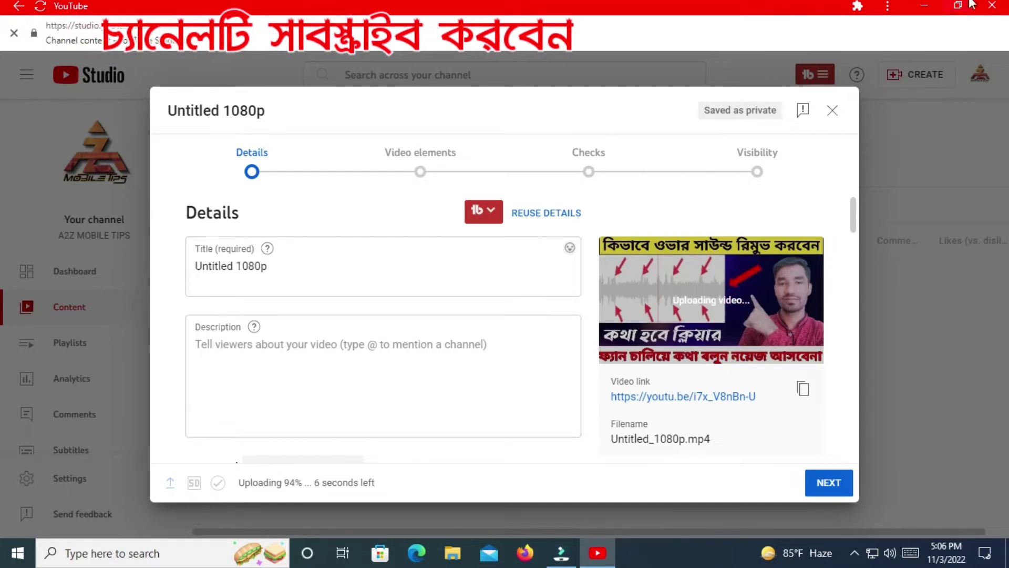
left_click(925, 7)
right_click(389, 154)
left_click(427, 196)
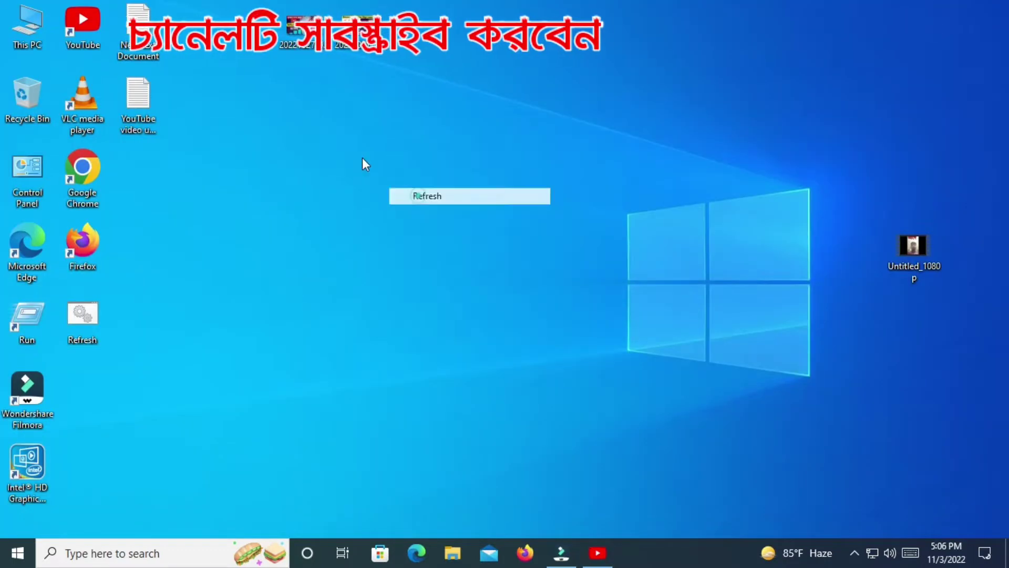
right_click(314, 156)
left_click(315, 159)
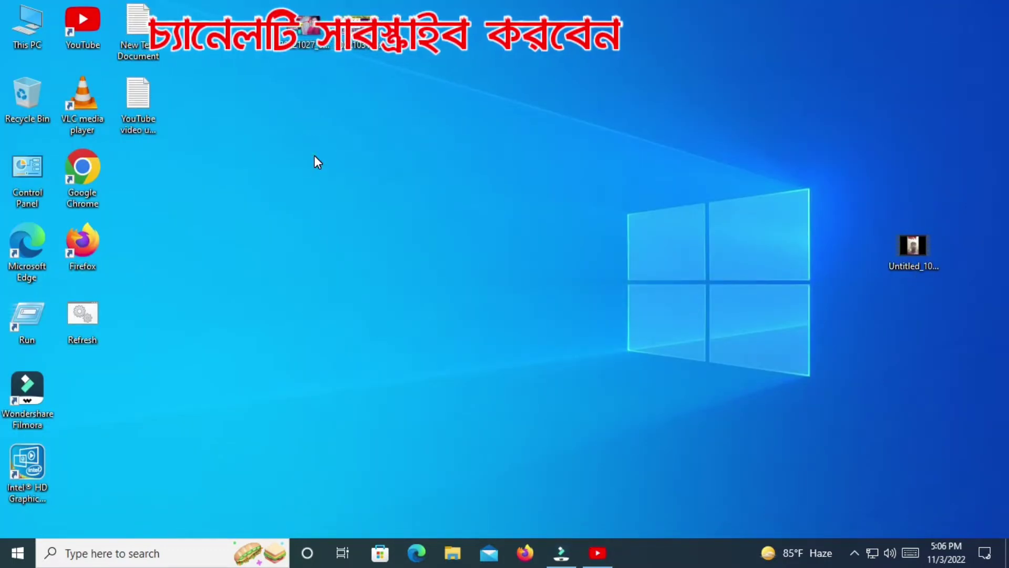
double_click(77, 20)
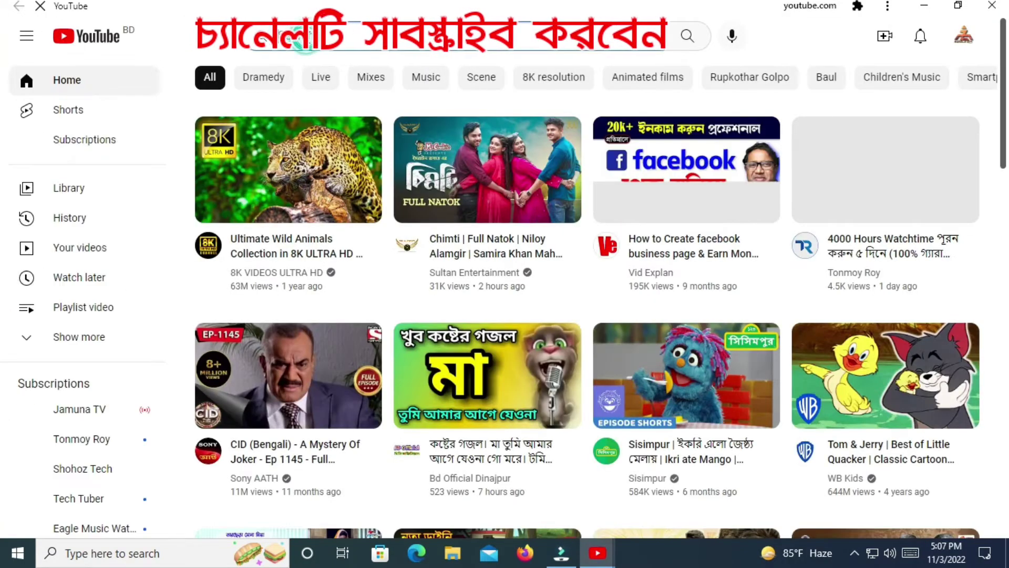
- Bring up the on-screen keyboard and enter "Videos" as the start of the YouTube search
left_click(912, 555)
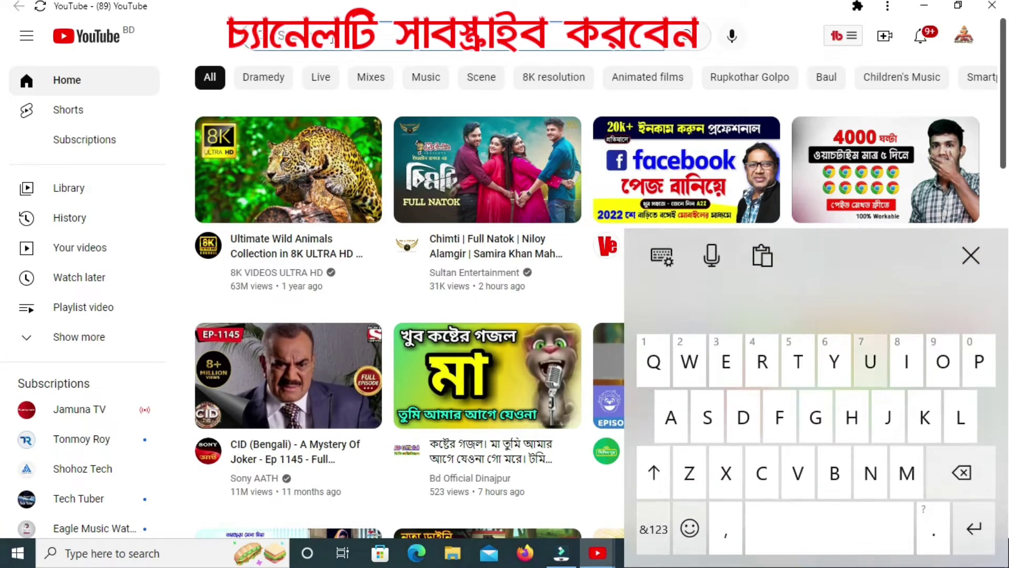
left_click(805, 488)
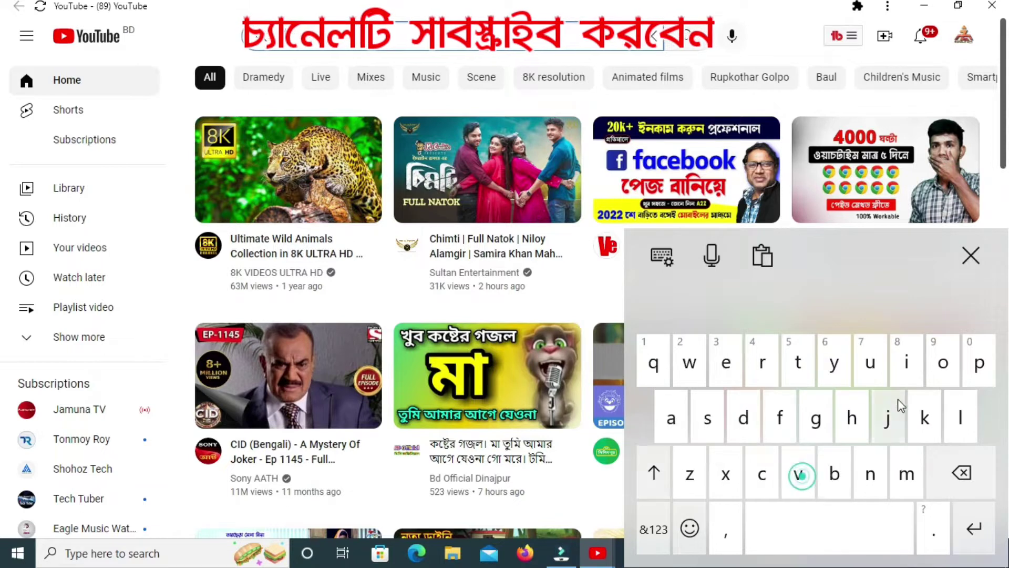
left_click(904, 368)
left_click(740, 423)
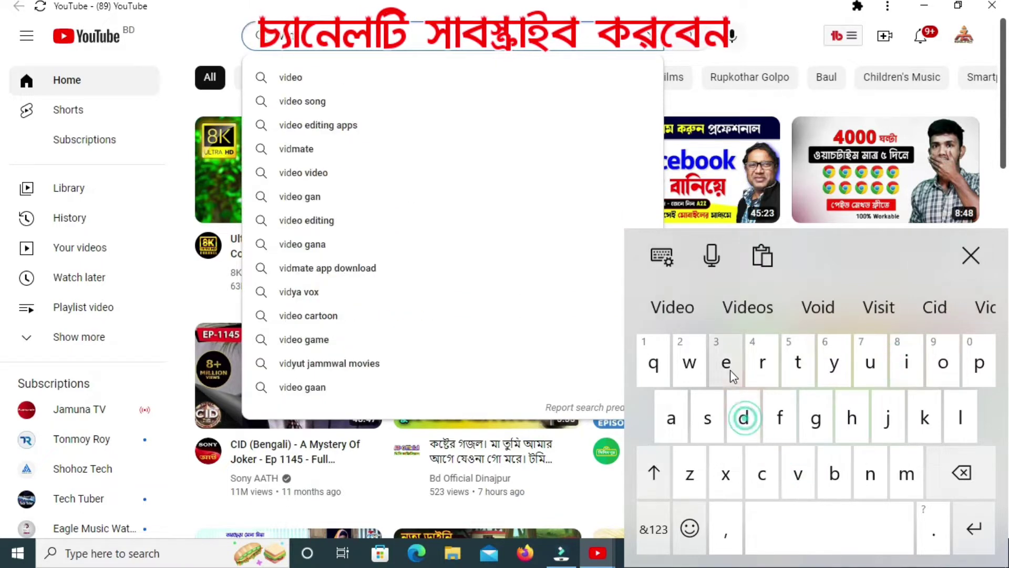
left_click(763, 366)
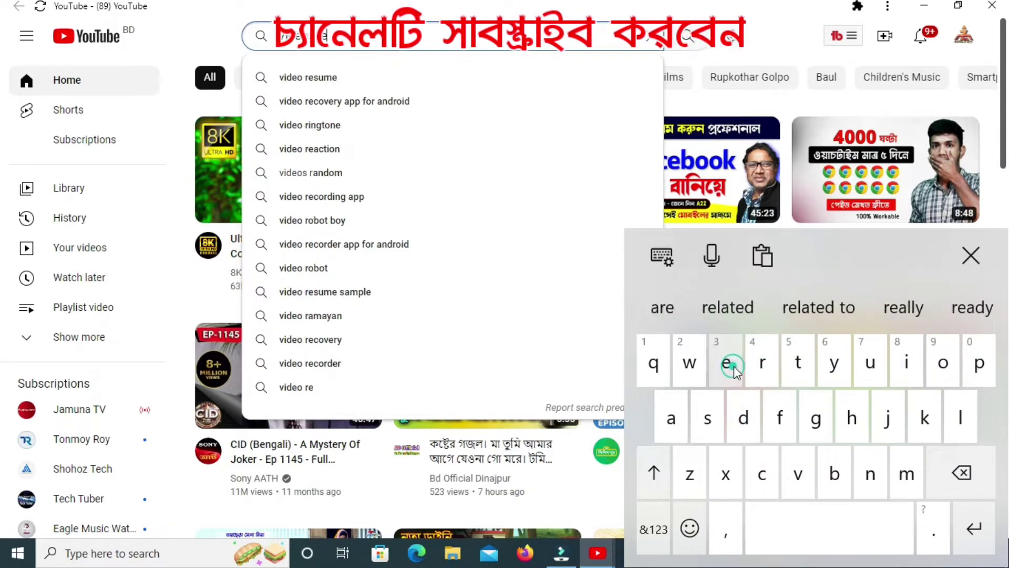
left_click(967, 473)
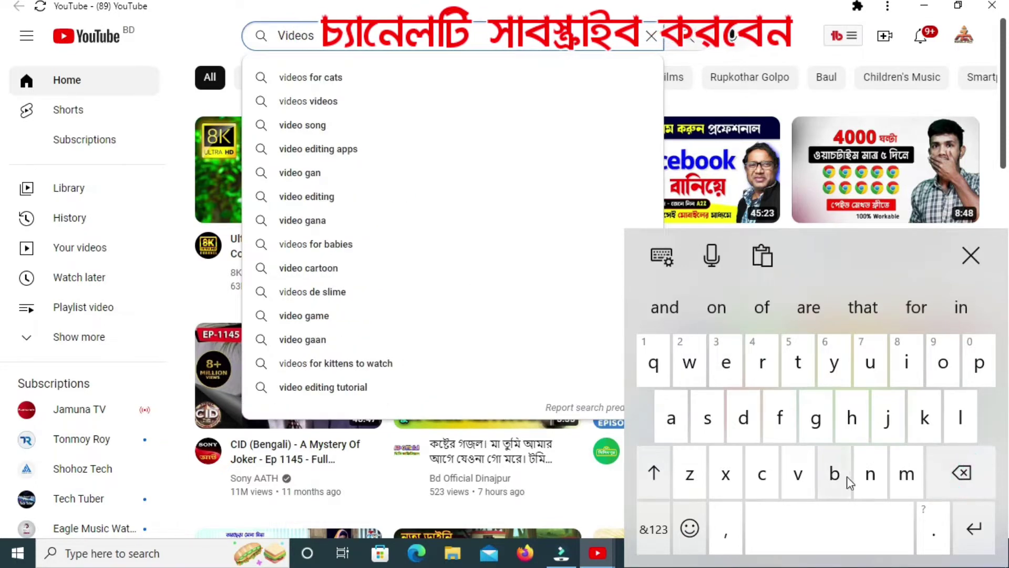
- Extend the query to "Videos noias rem", run the suggested search "video noise remove" and close the on-screen keyboard
left_click(939, 366)
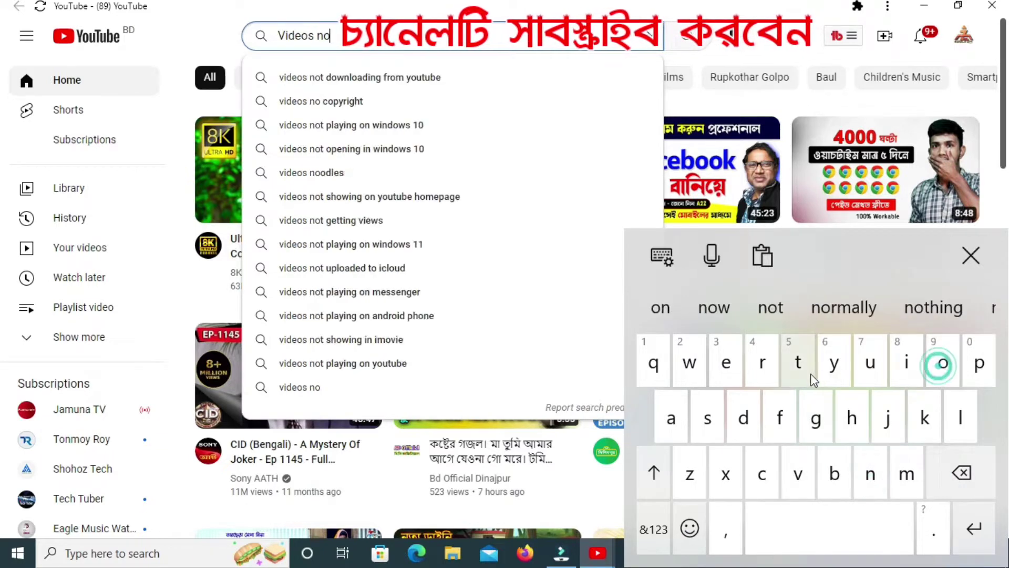
left_click(903, 377)
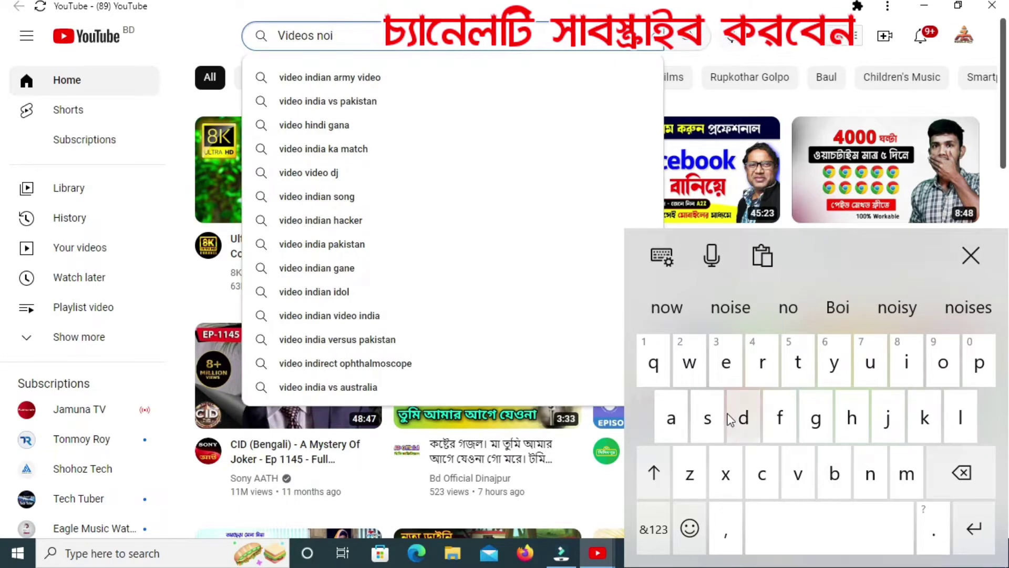
left_click(705, 420)
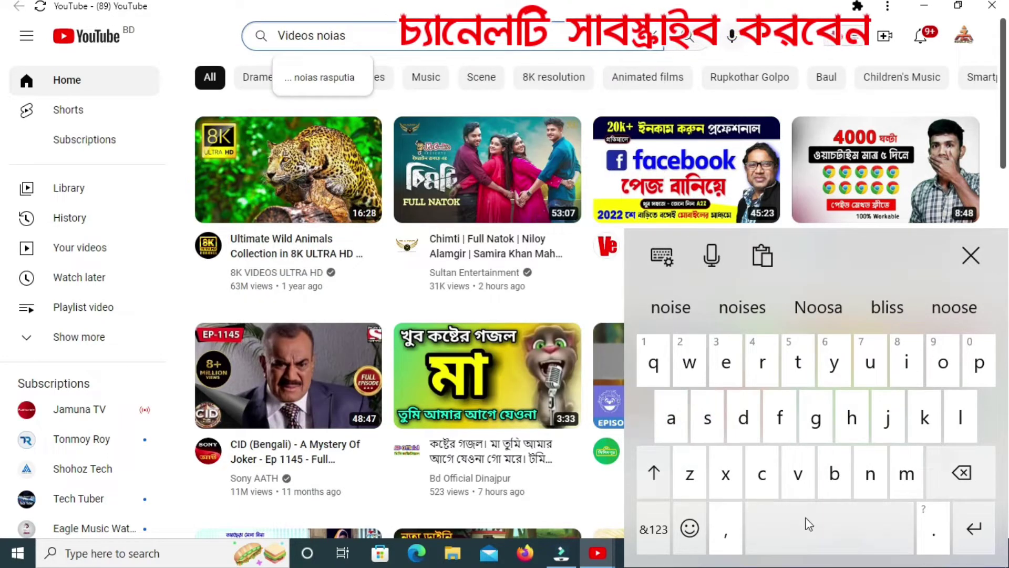
left_click(828, 513)
left_click(765, 363)
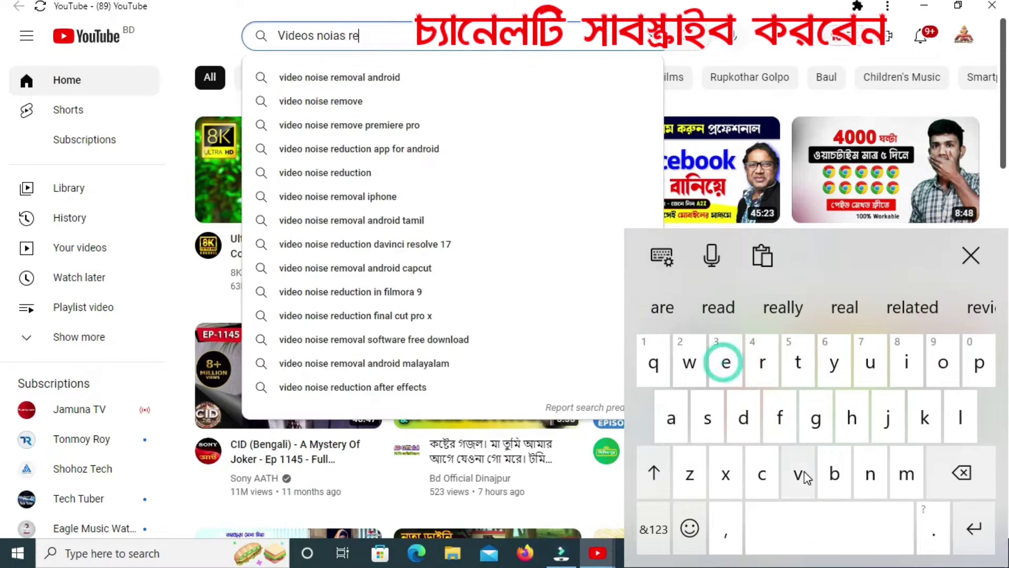
left_click(800, 473)
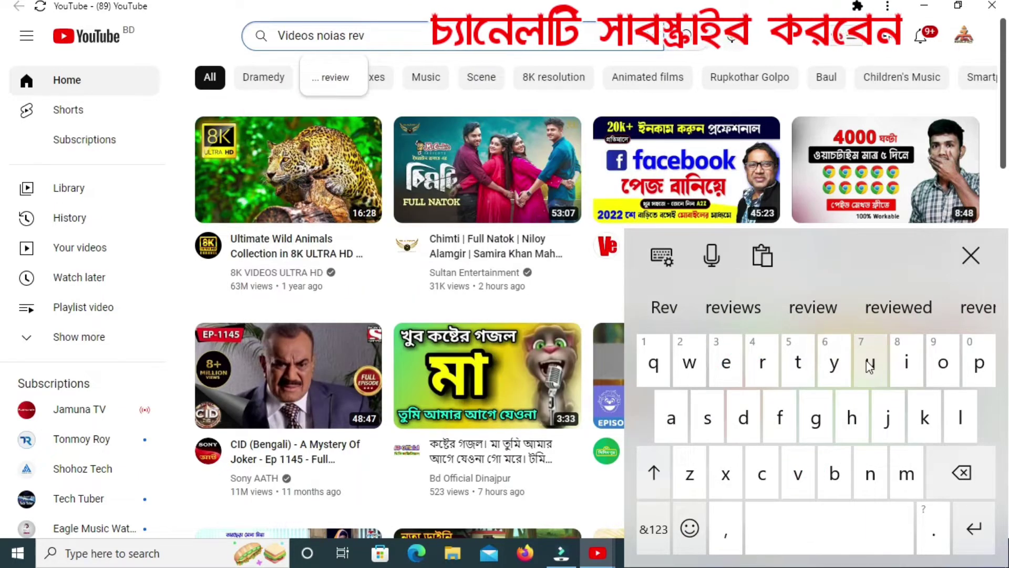
left_click(956, 471)
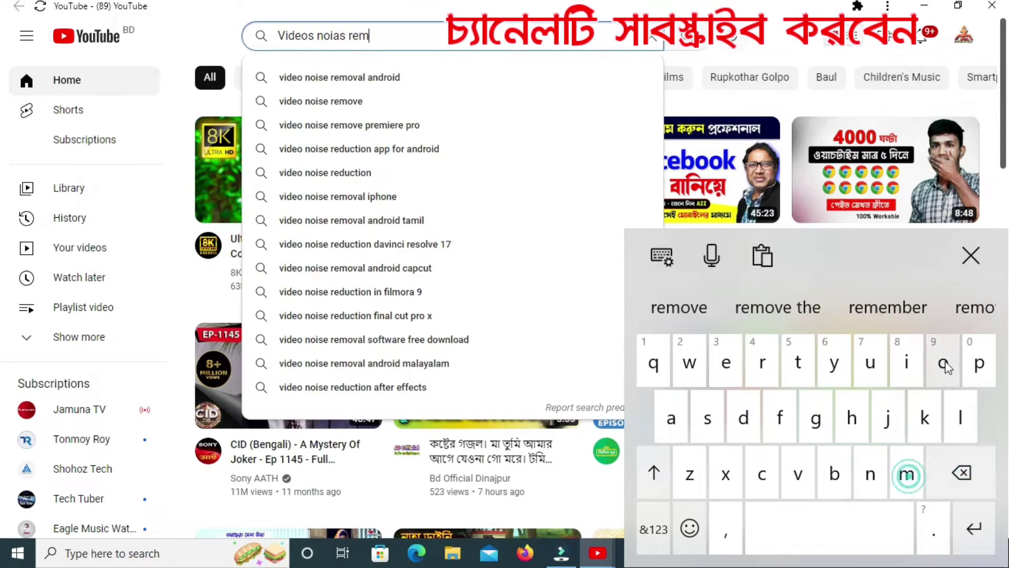
type("m")
left_click(337, 103)
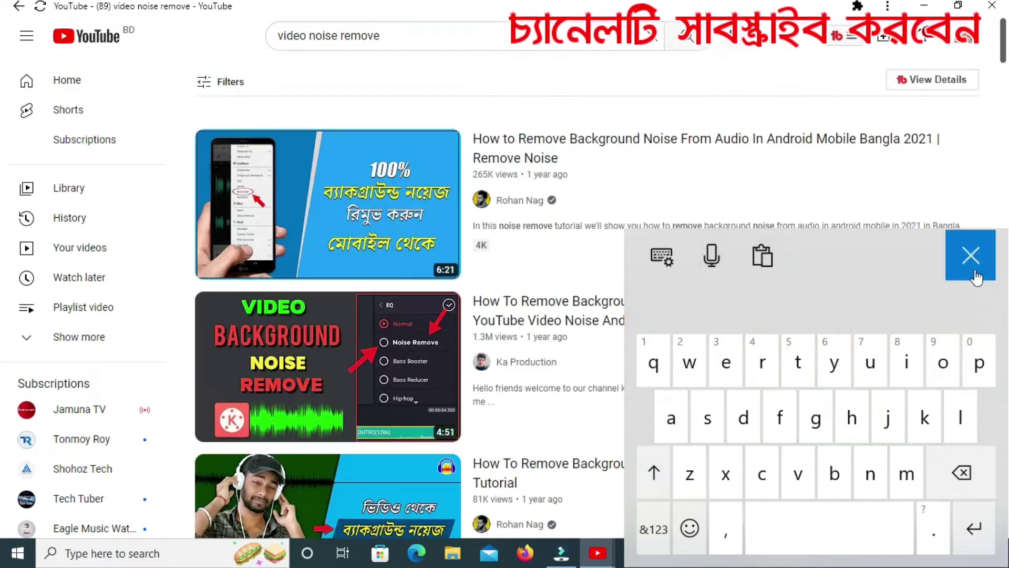
left_click(971, 256)
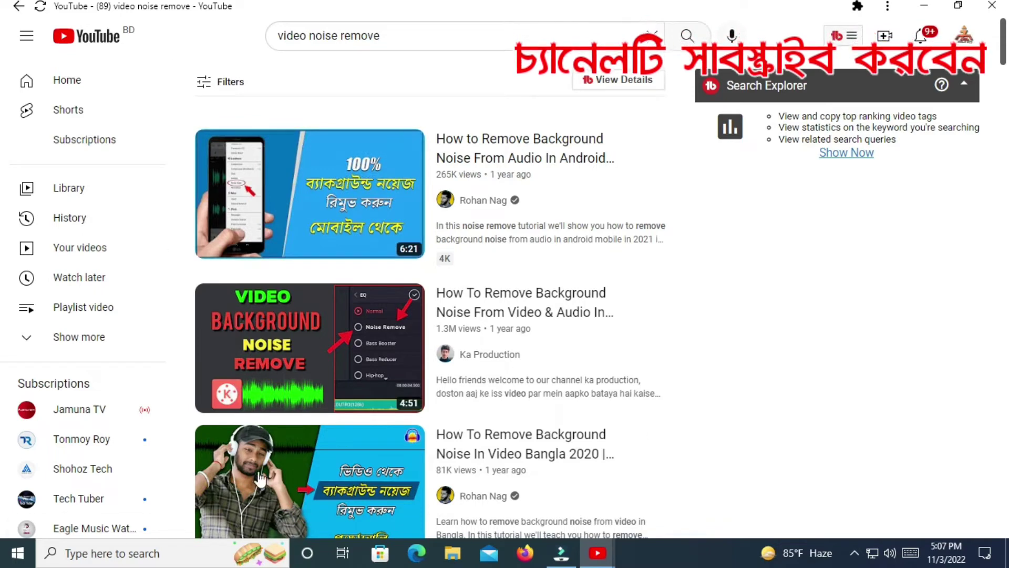
- Look through the titles and thumbnails of the noise-removal videos in the search results
scroll(611, 319, "down", 4)
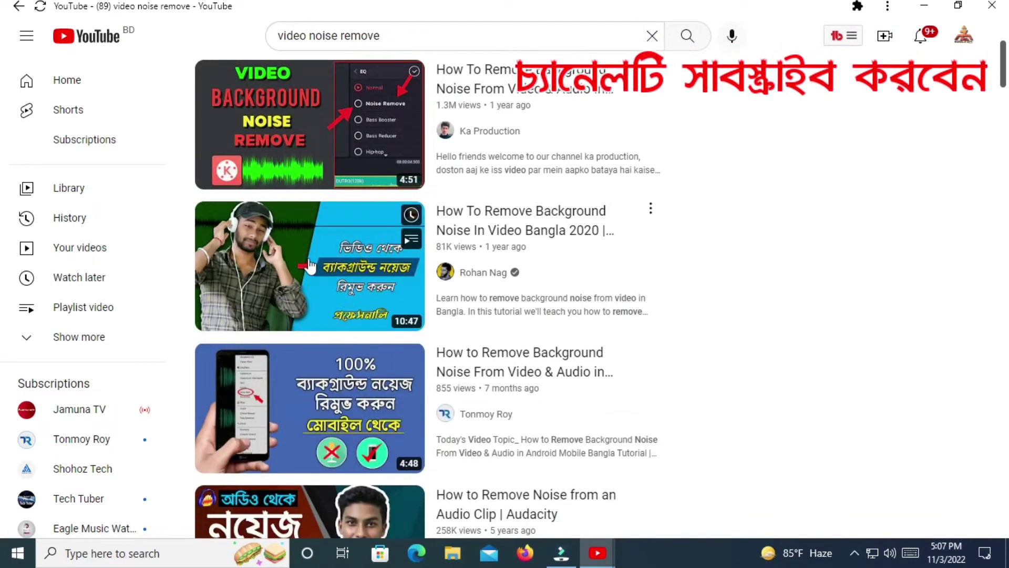
scroll(570, 367, "down", 1)
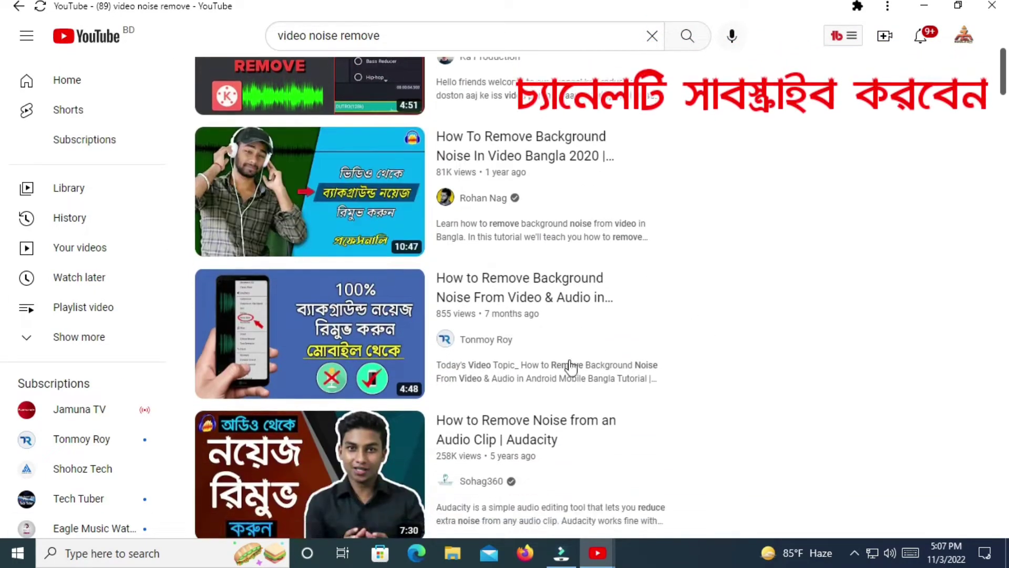
scroll(361, 346, "down", 2)
scroll(637, 378, "down", 1)
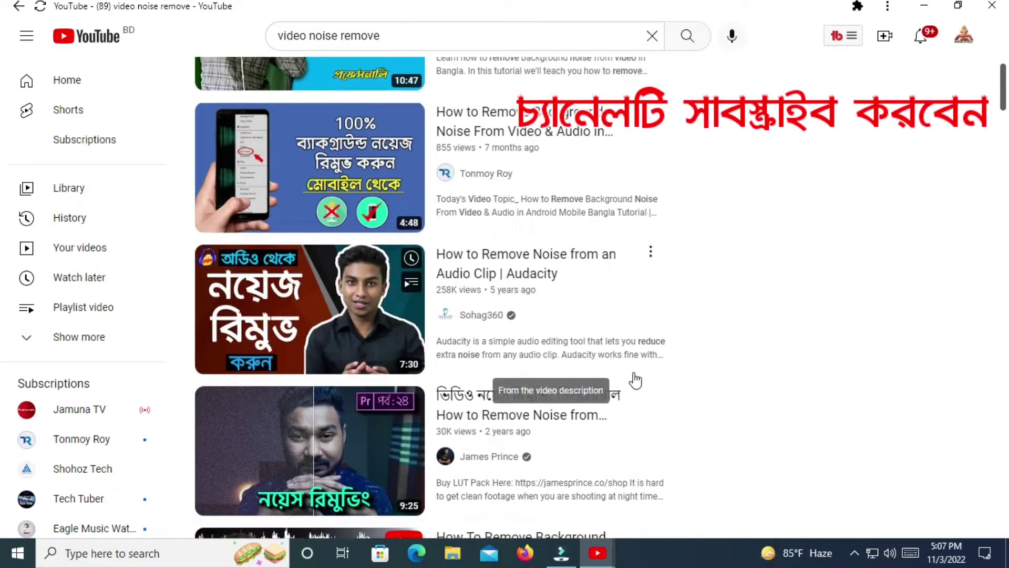
scroll(680, 379, "down", 1)
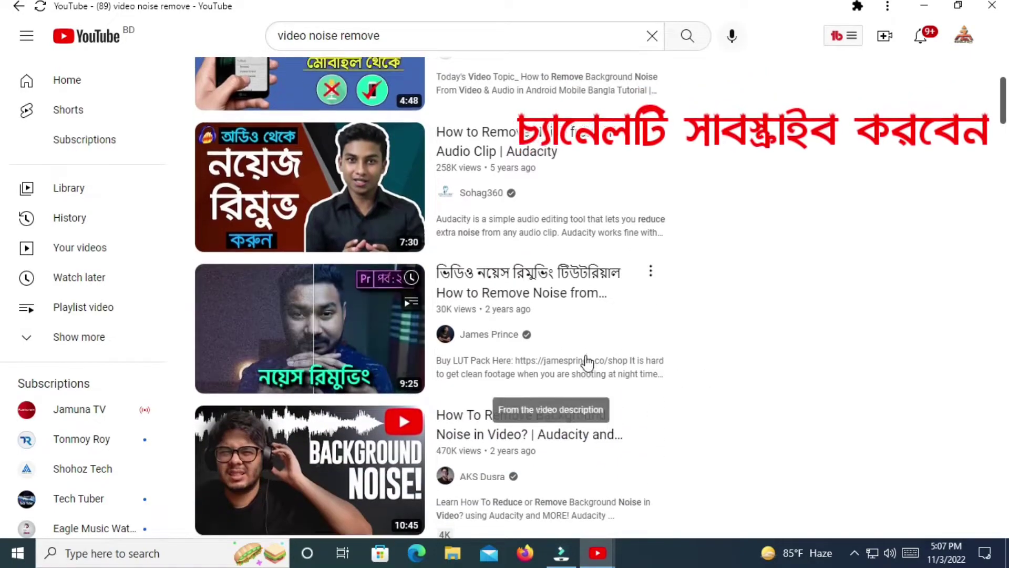
scroll(605, 361, "up", 1)
scroll(621, 363, "up", 1)
scroll(574, 343, "down", 2)
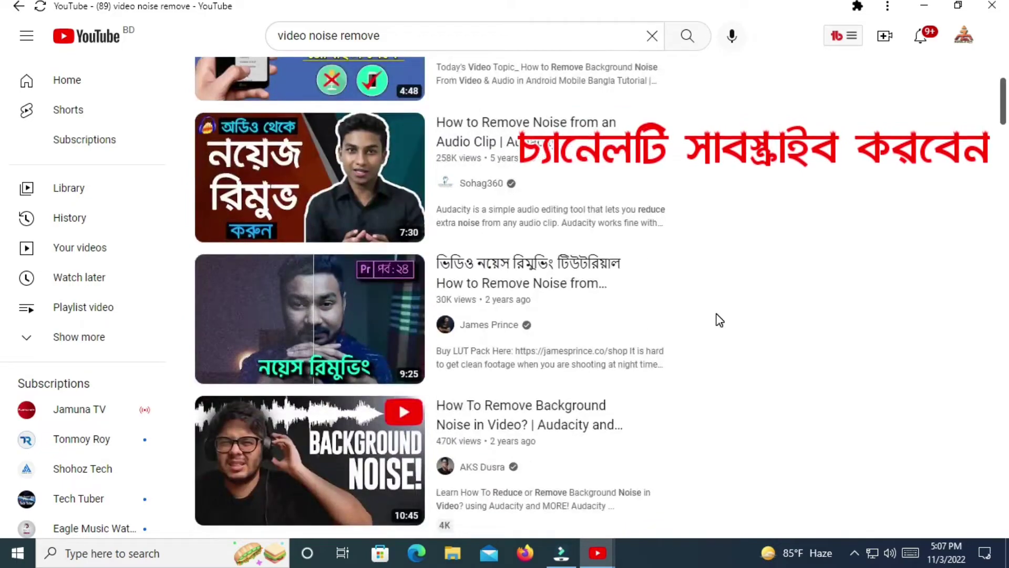
scroll(582, 354, "up", 2)
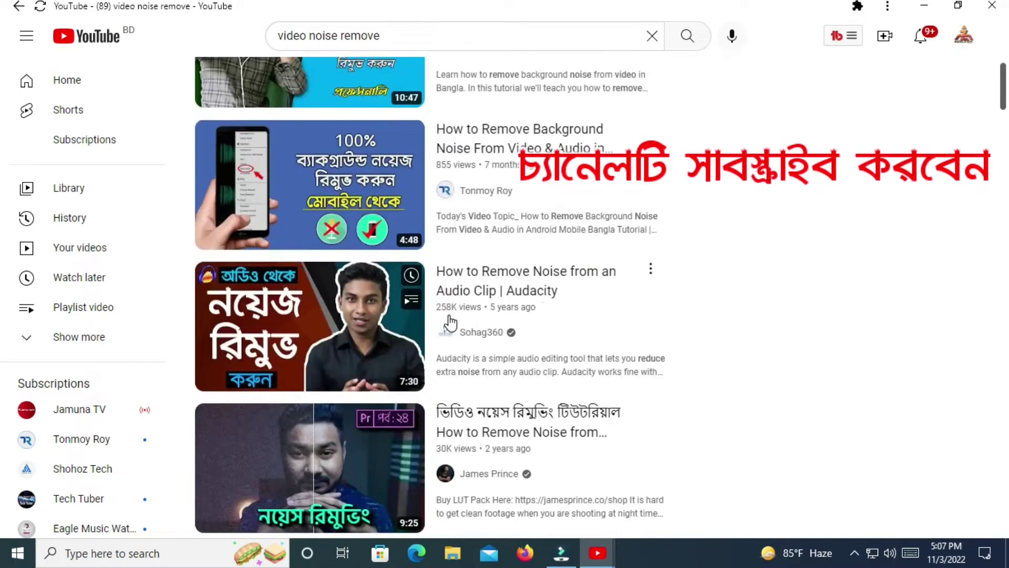
scroll(533, 327, "up", 2)
scroll(533, 274, "up", 2)
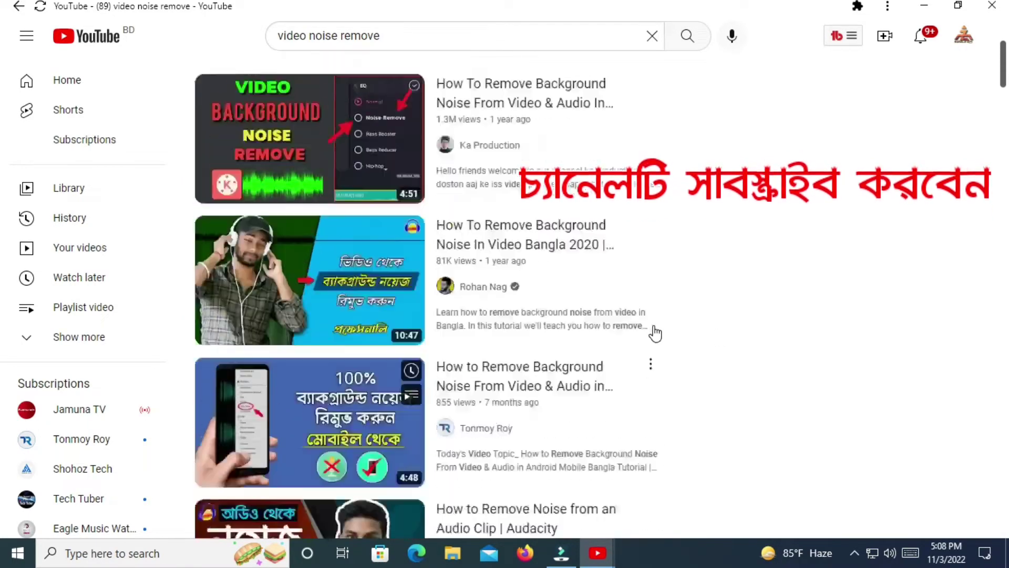
scroll(646, 408, "up", 2)
scroll(646, 407, "down", 3)
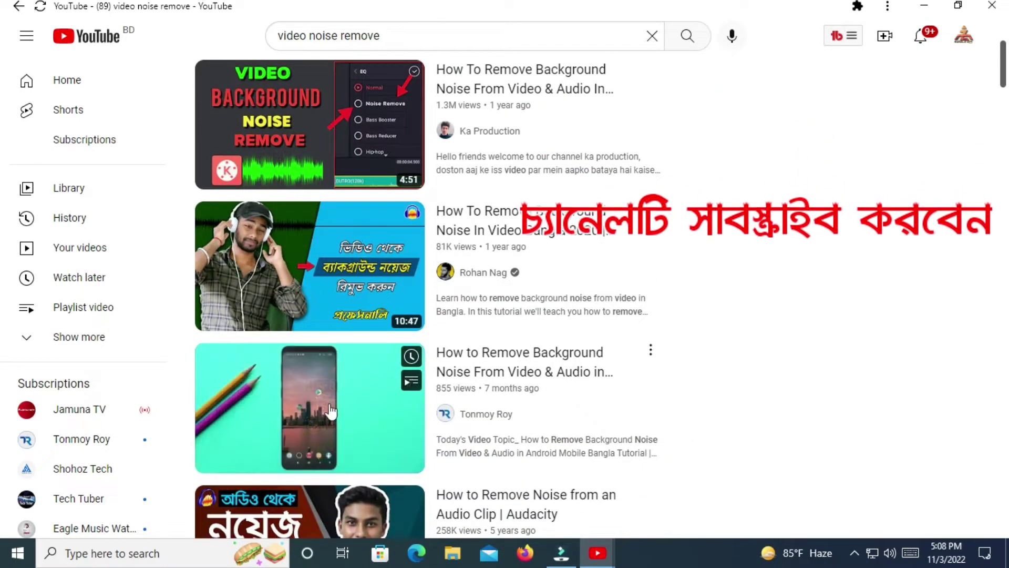
- Open the 4:48 video about removing background noise from video and audio on Android, and load its ranked tags figure
left_click(324, 411)
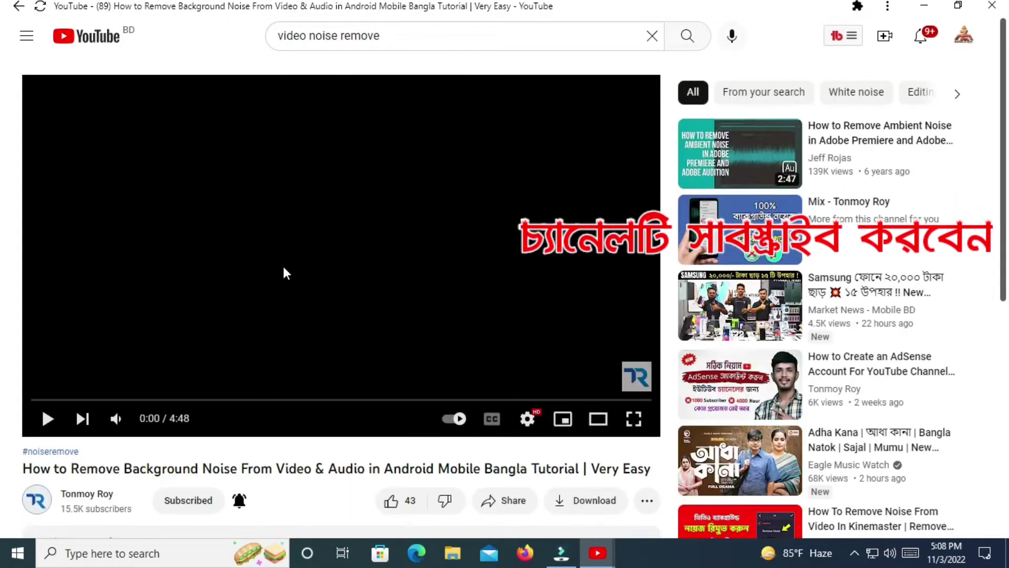
scroll(294, 278, "down", 2)
scroll(317, 282, "down", 3)
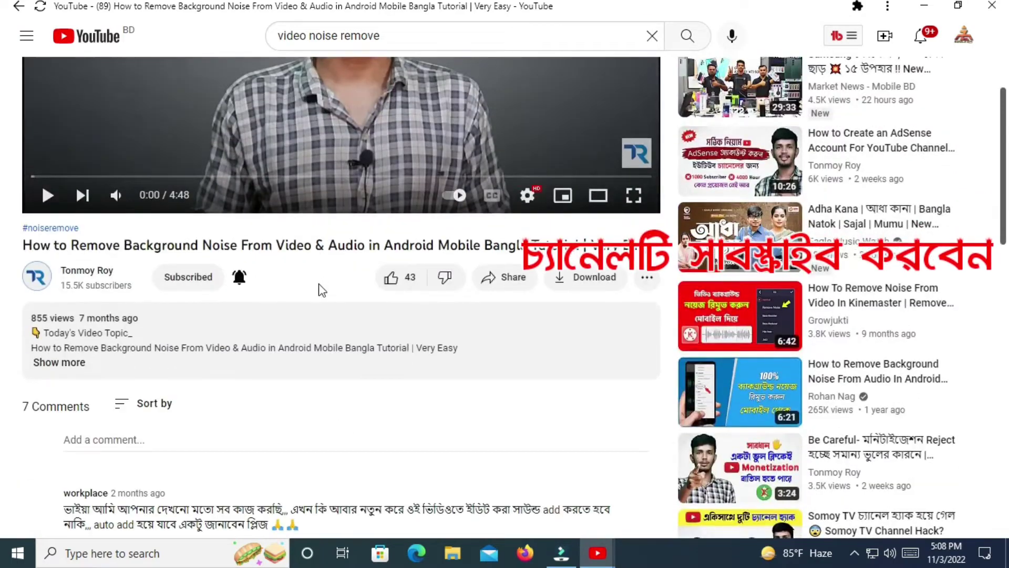
scroll(323, 288, "up", 3)
scroll(327, 290, "up", 1)
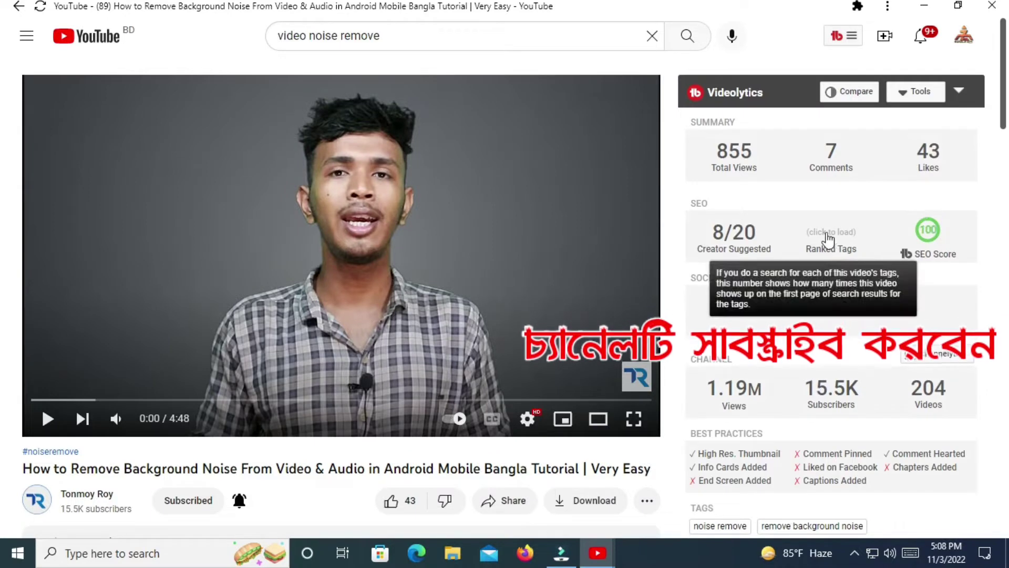
left_click(826, 233)
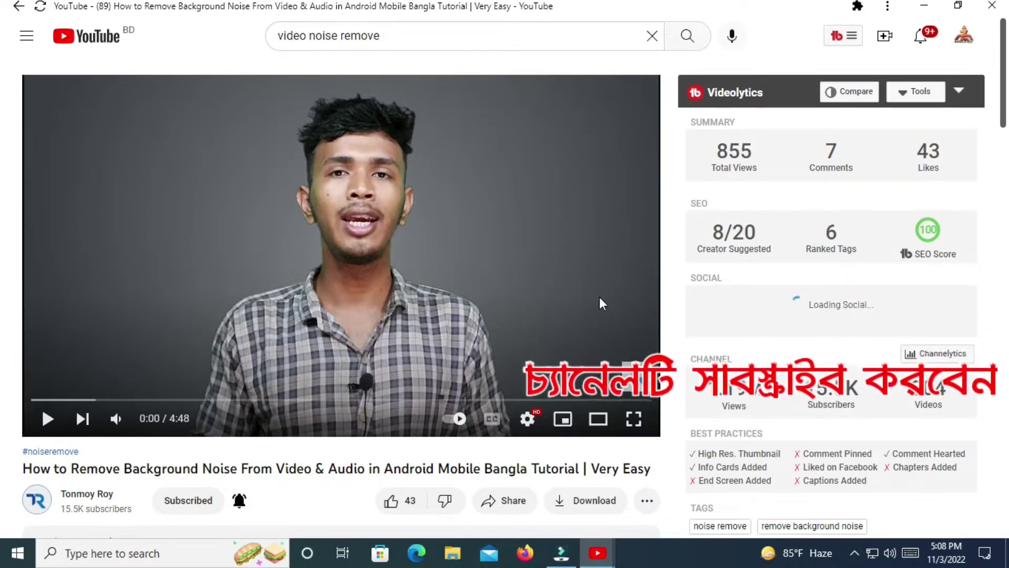
- Copy "How to Remove Background Noise From Video" from the video's title and close the YouTube window
scroll(600, 296, "down", 3)
scroll(600, 297, "down", 1)
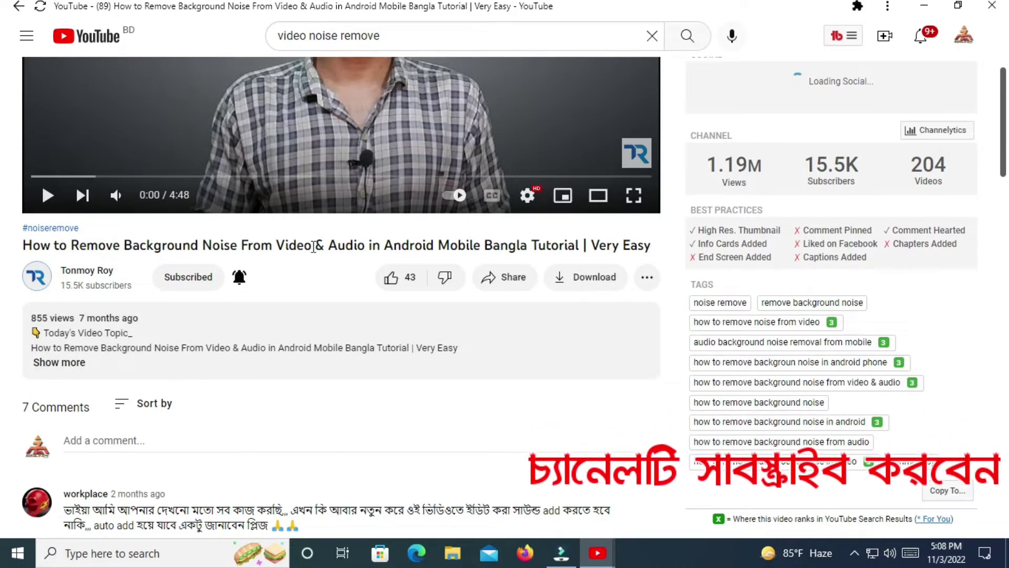
left_click_drag(310, 246, 37, 249)
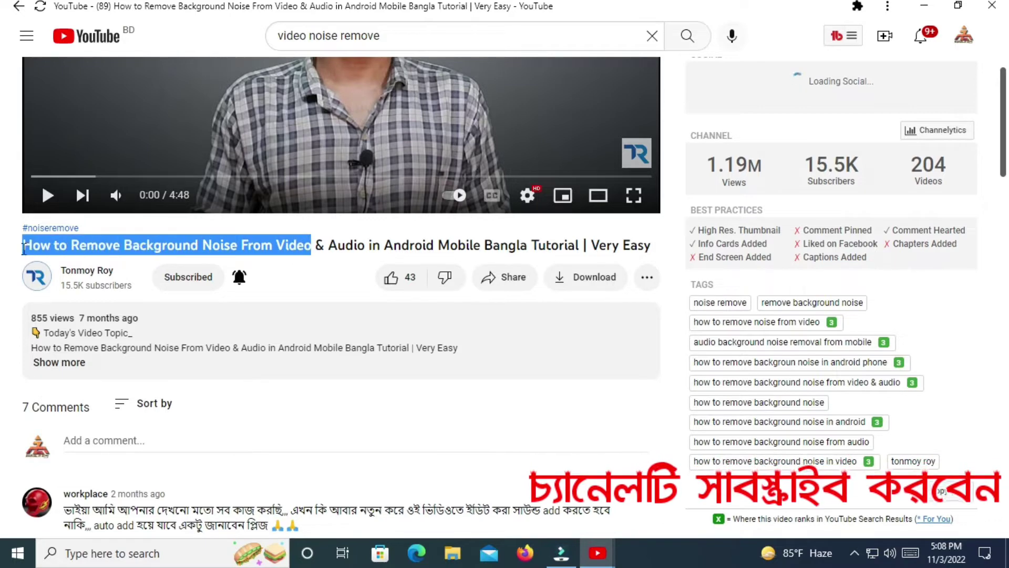
right_click(43, 243)
left_click(70, 255)
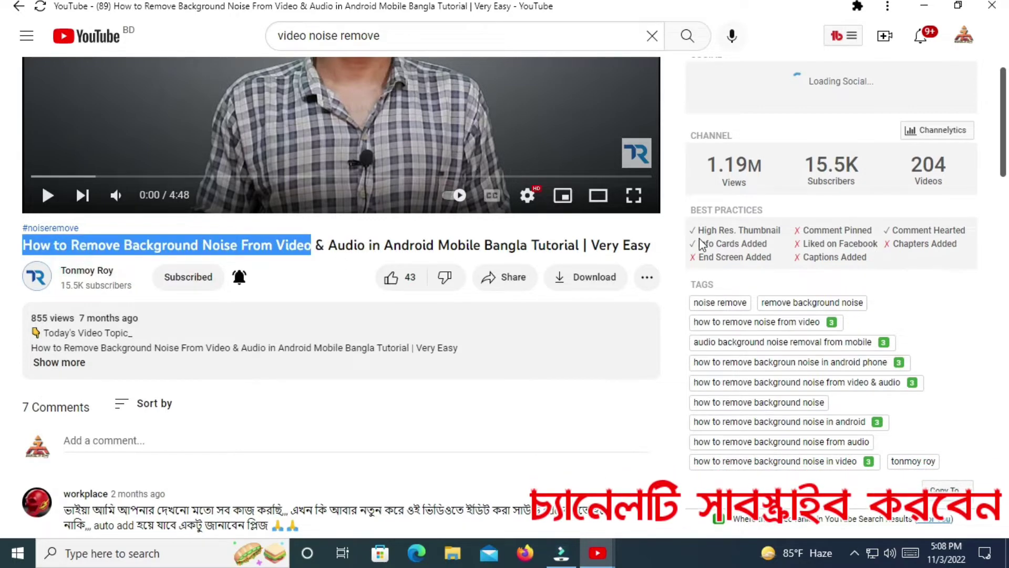
scroll(536, 356, "up", 2)
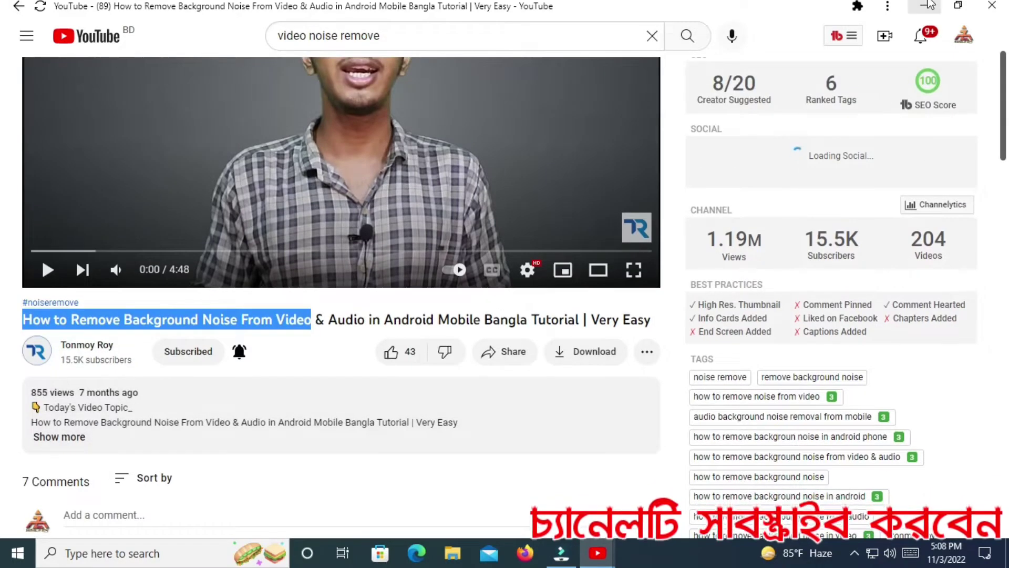
left_click(996, 5)
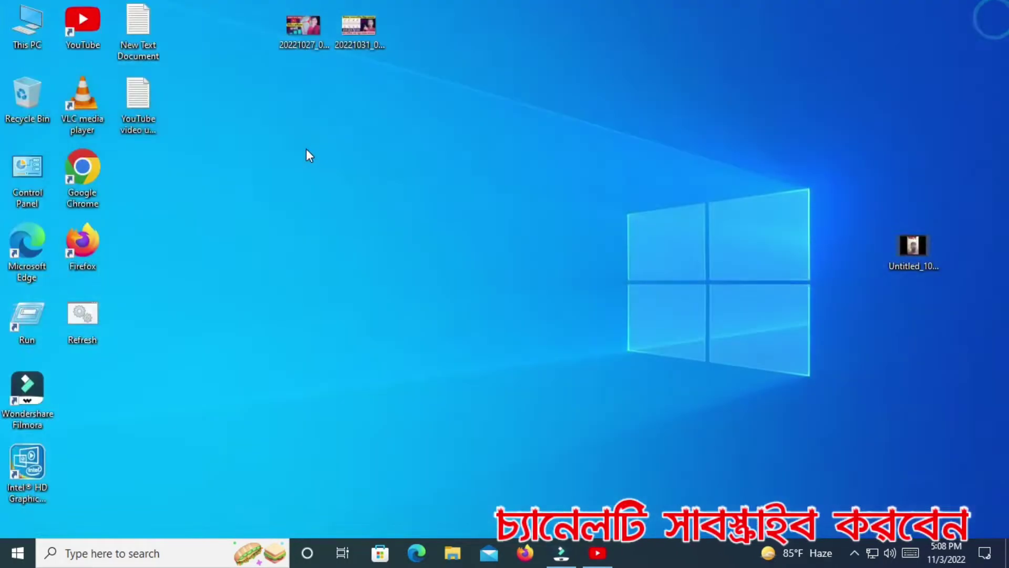
- Open the bookmarked Keyword Tool site in Google Chrome and set its Google search category to Videos
left_click(244, 206)
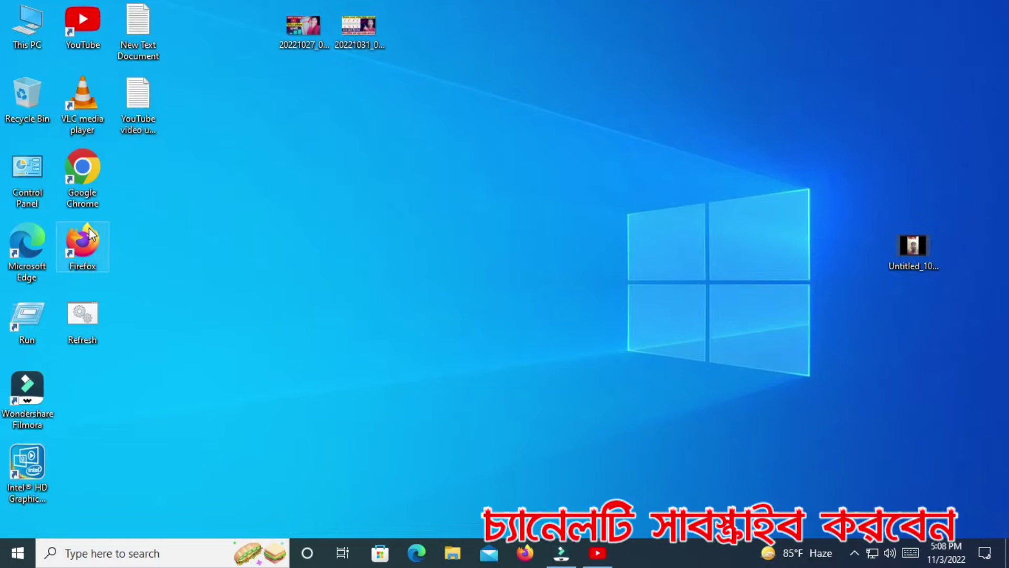
double_click(84, 171)
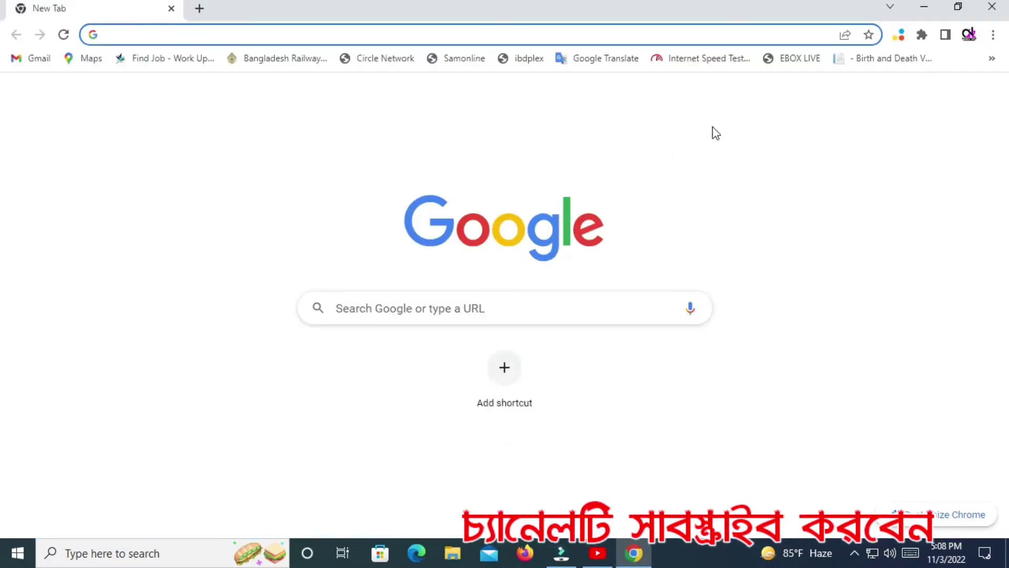
left_click(995, 59)
left_click(793, 517)
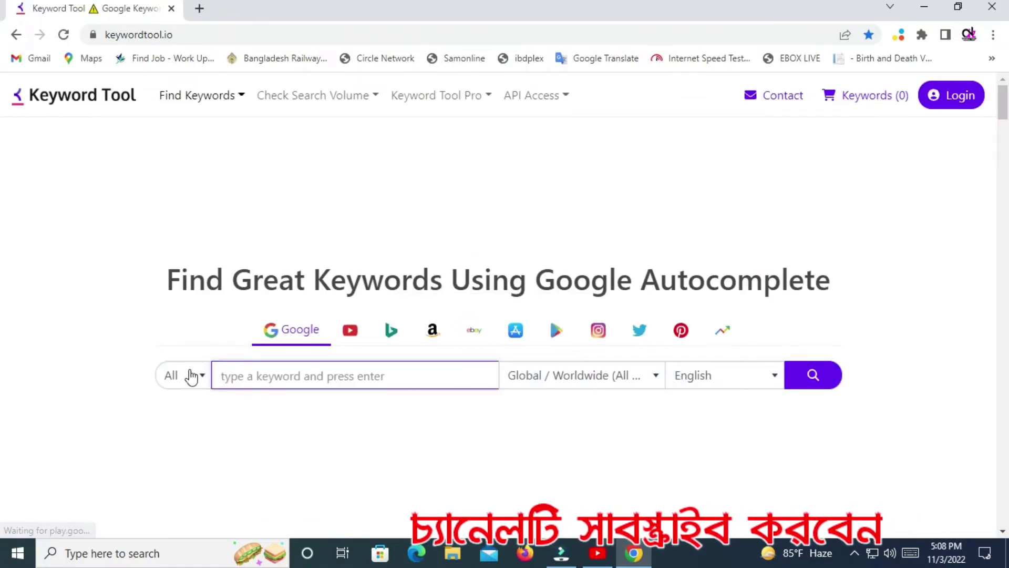
left_click(190, 382)
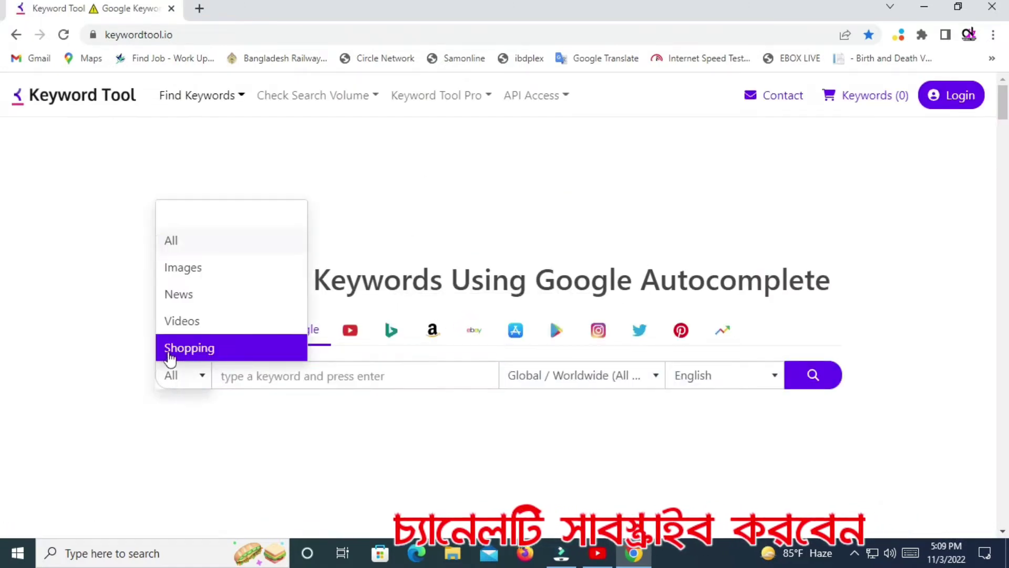
left_click(187, 322)
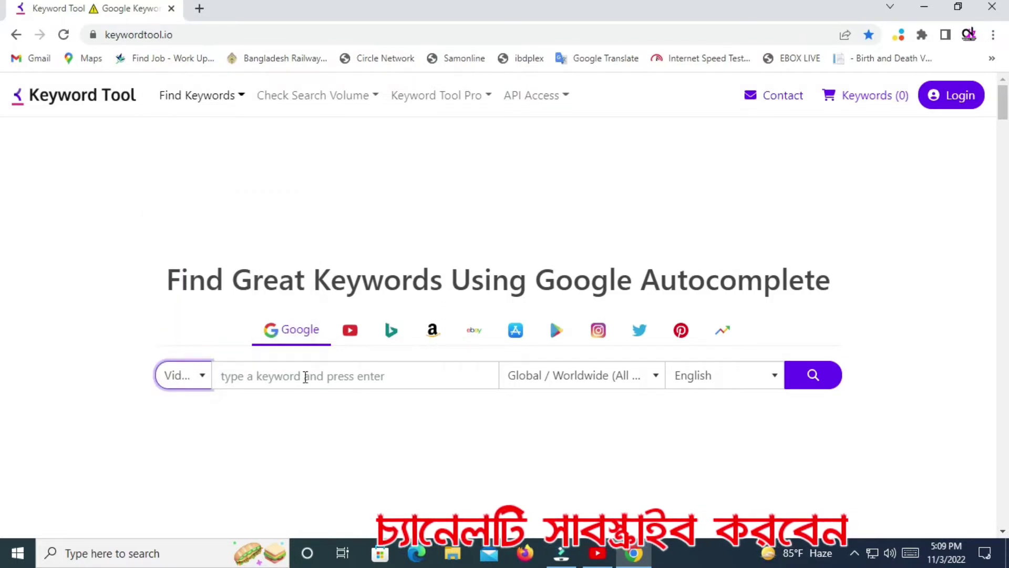
- Set the Keyword Tool search location to India (Country) using the on-screen keyboard, and close the keyboard
left_click(652, 381)
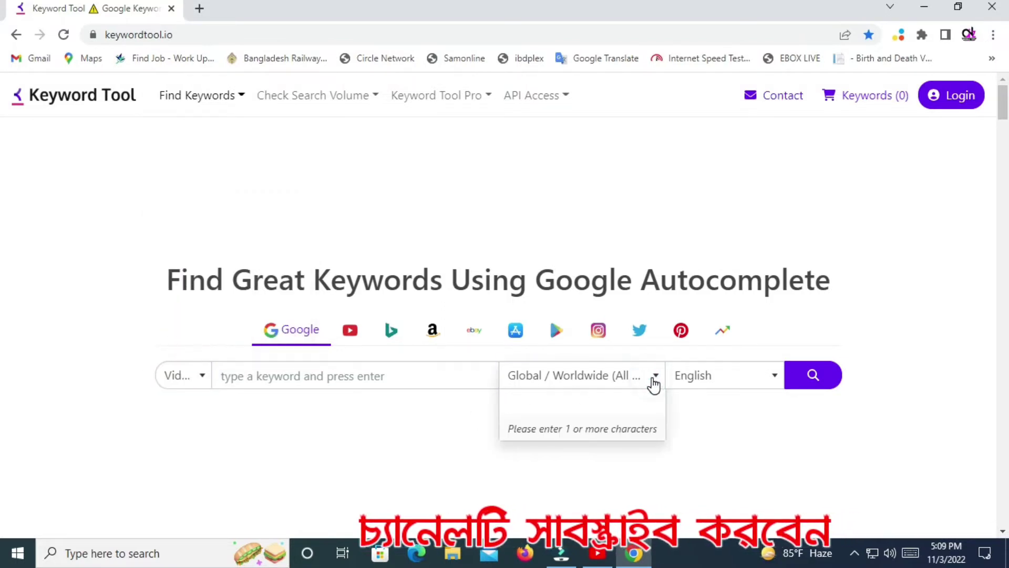
left_click(550, 402)
left_click(911, 553)
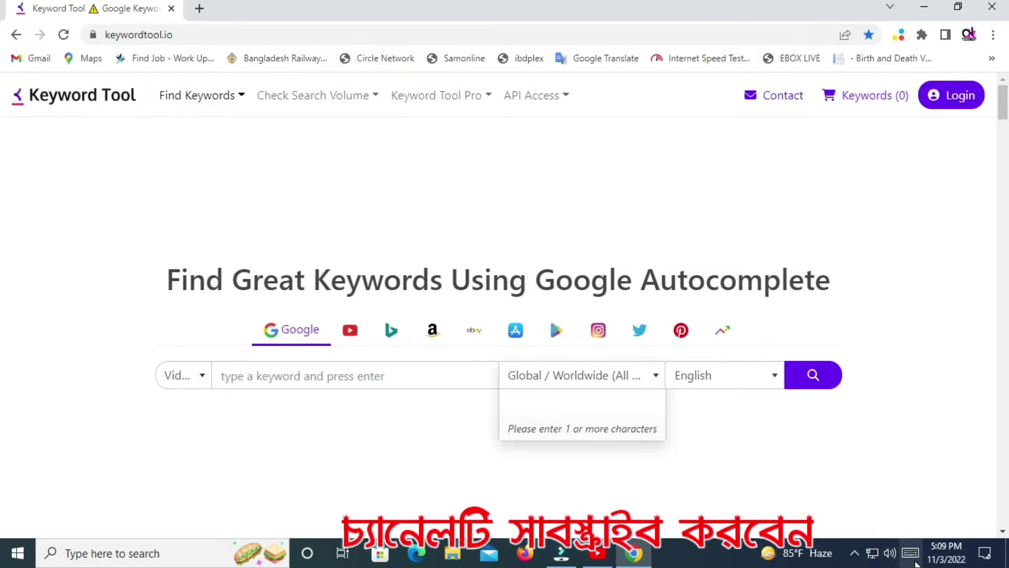
left_click(905, 369)
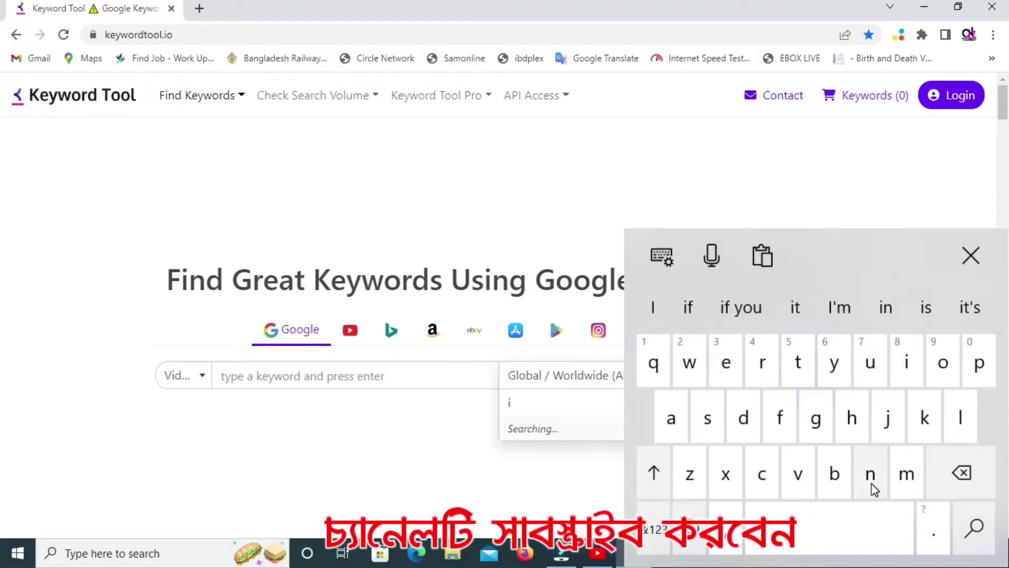
left_click(872, 480)
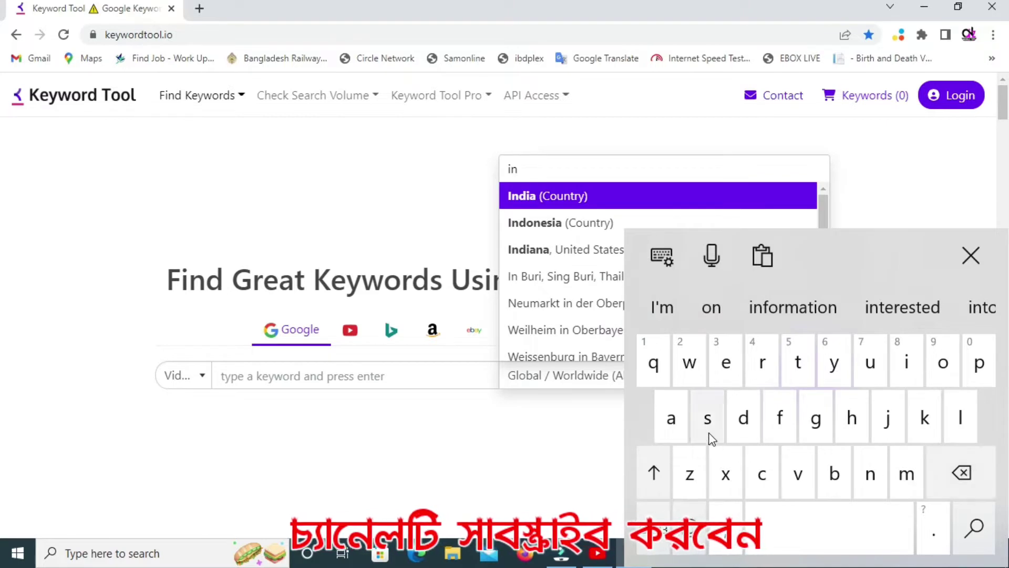
left_click(553, 205)
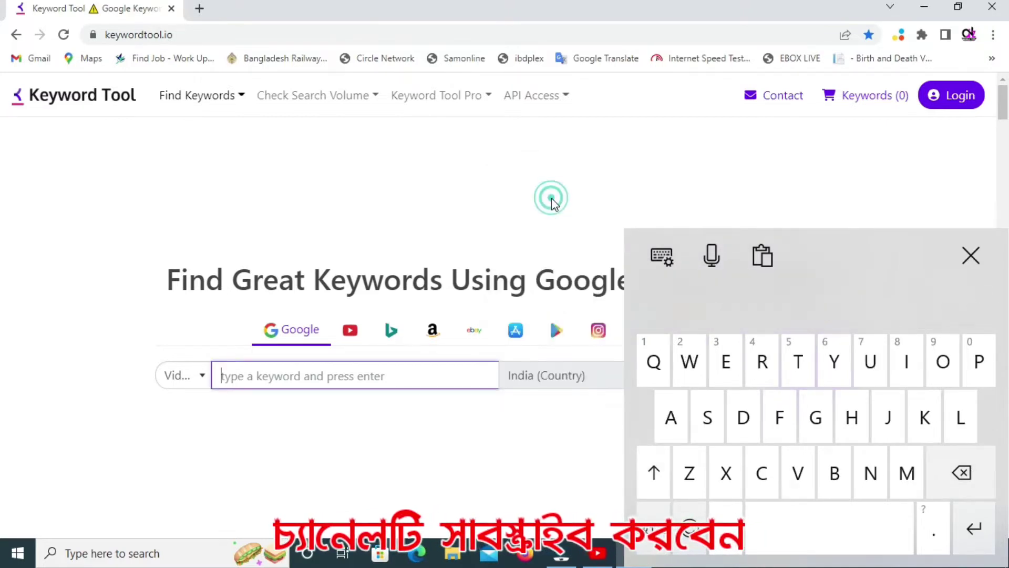
left_click(978, 268)
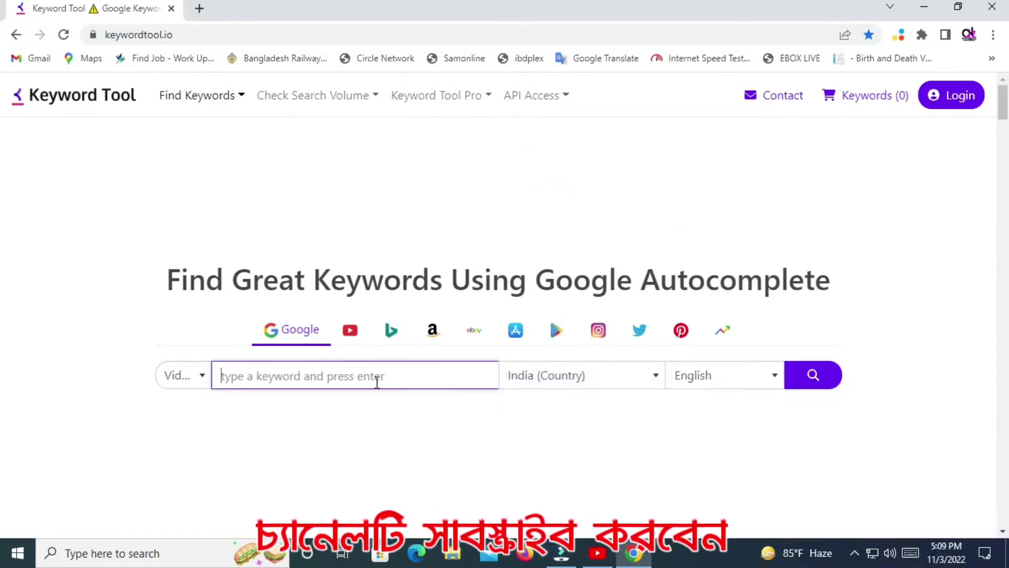
- Paste "How to Remove Background Noise From Video" as the keyword and run the search
right_click(342, 376)
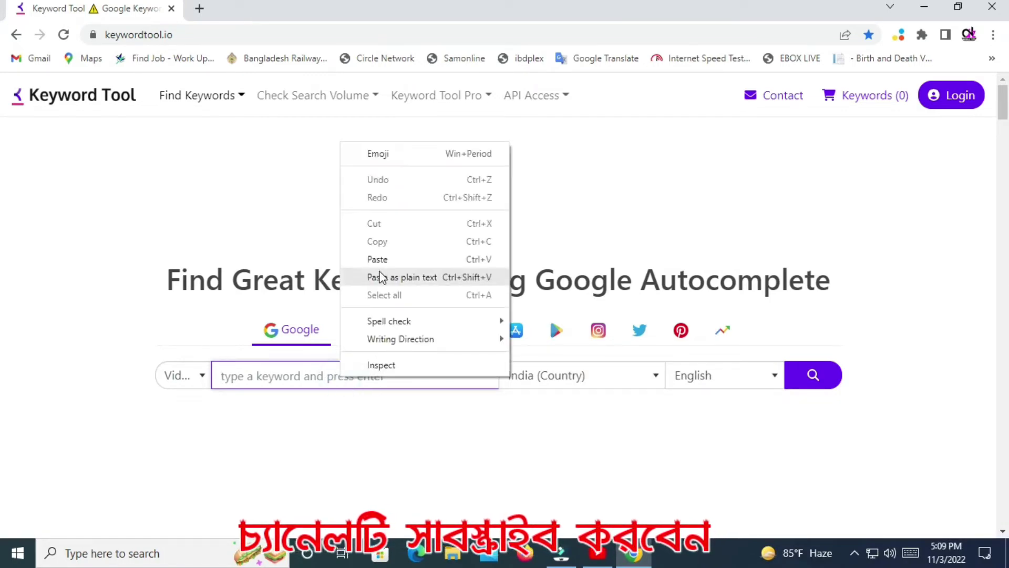
left_click(379, 275)
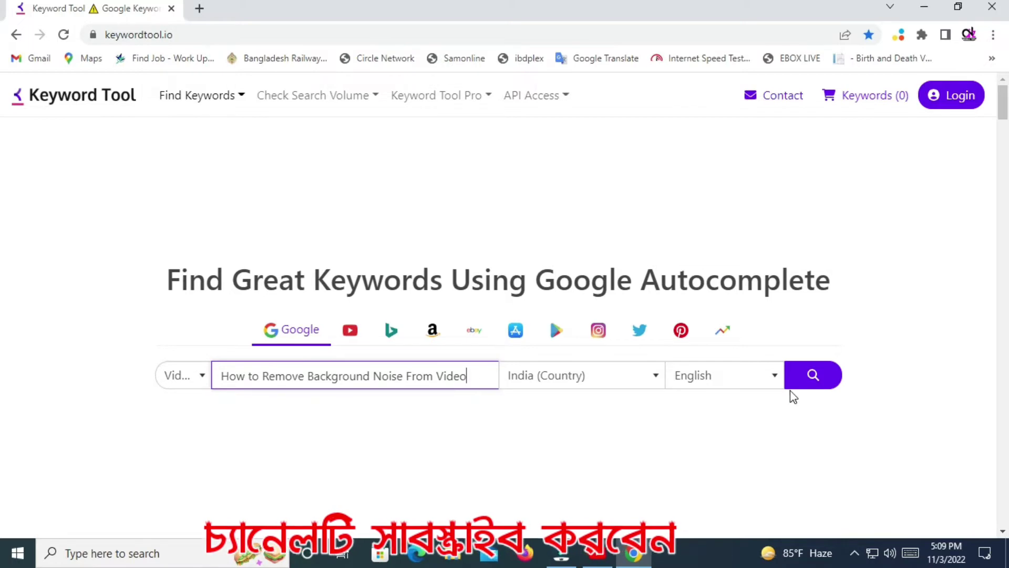
left_click(814, 375)
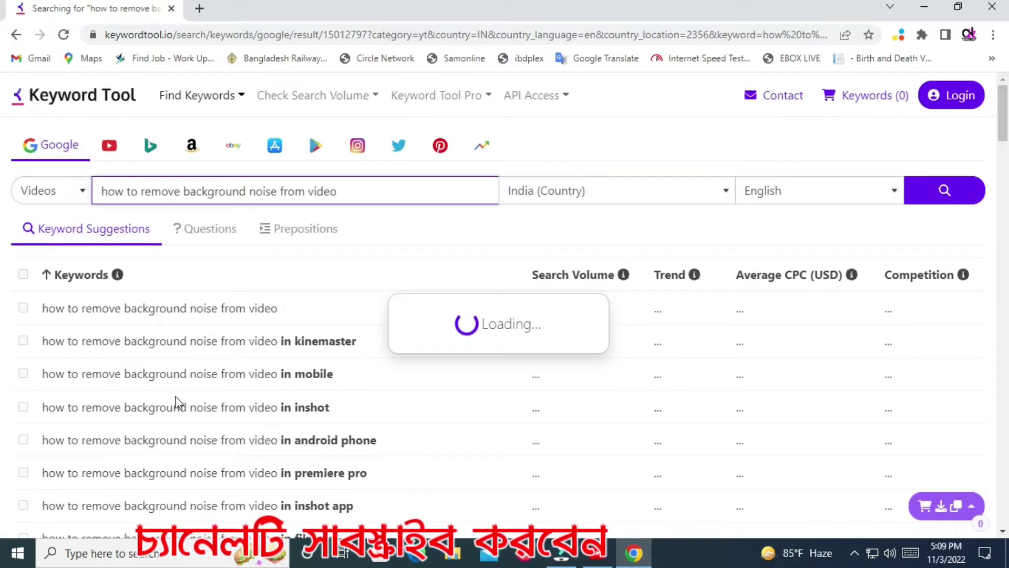
- Select relevant background-noise keyword suggestions in the results, copy them and minimize Chrome
scroll(760, 403, "down", 5)
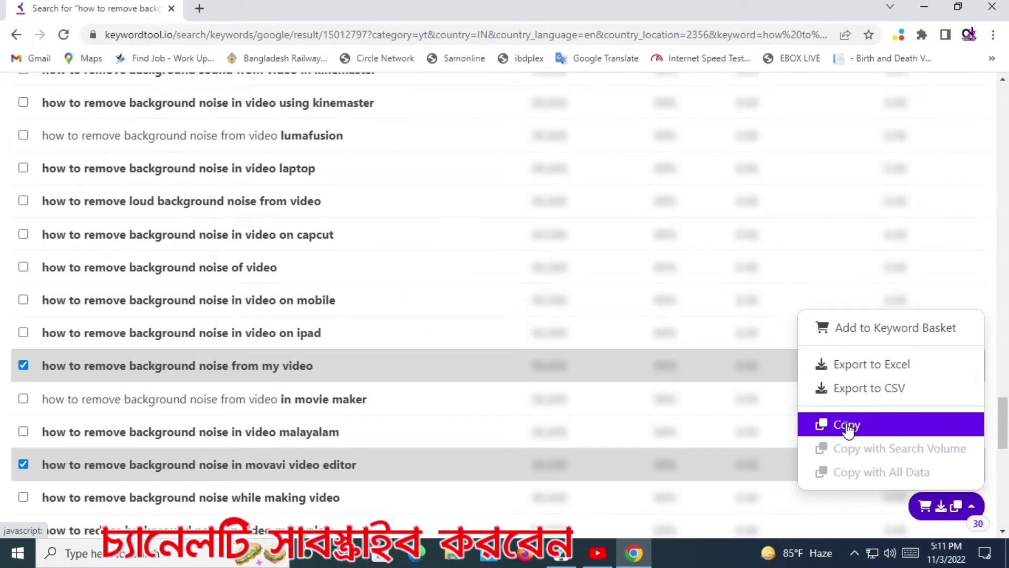
left_click(847, 427)
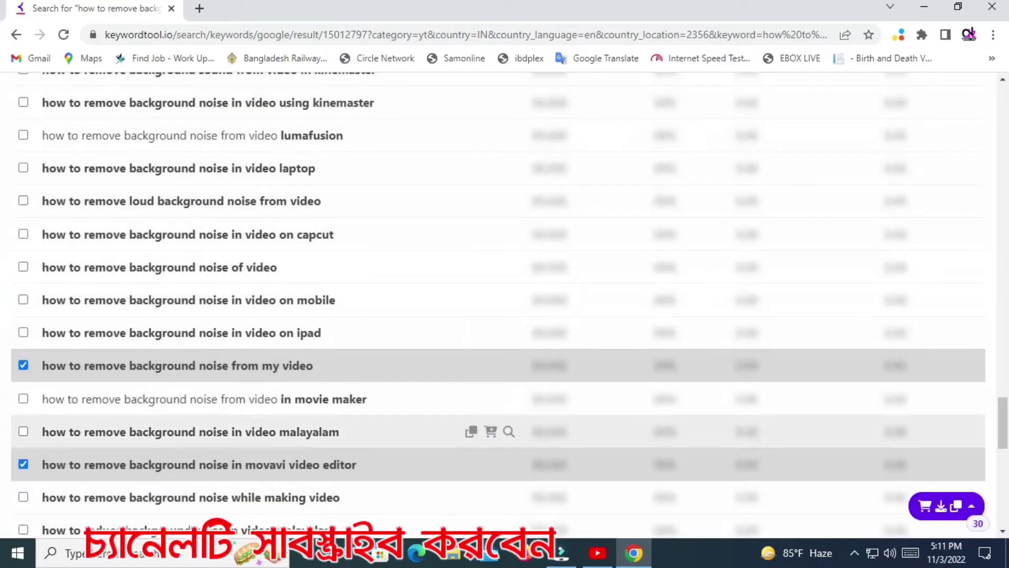
left_click(928, 6)
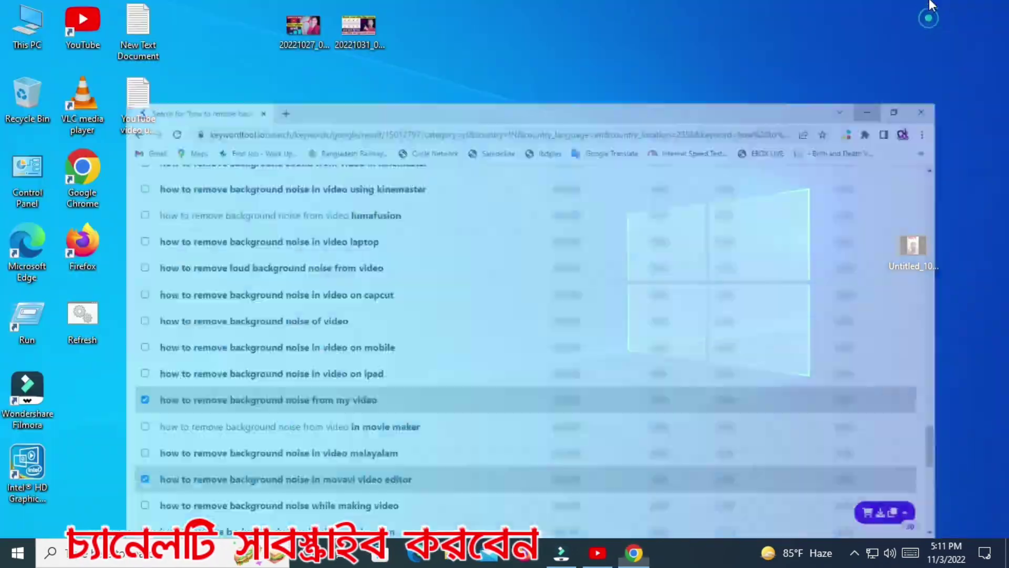
- Switch to YouTube Studio and paste all the copied keywords into the video's Tags field
left_click(594, 557)
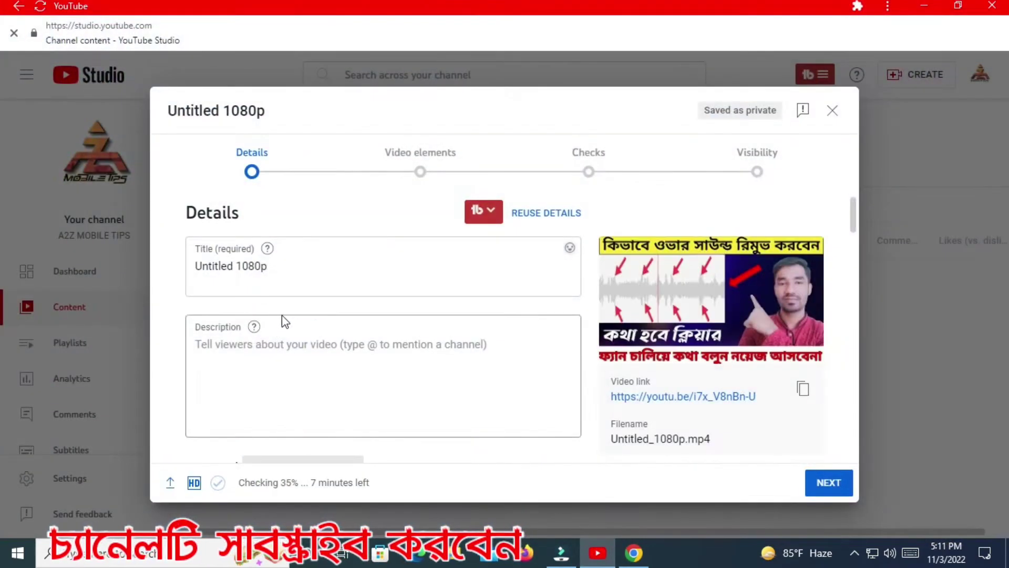
scroll(425, 348, "down", 20)
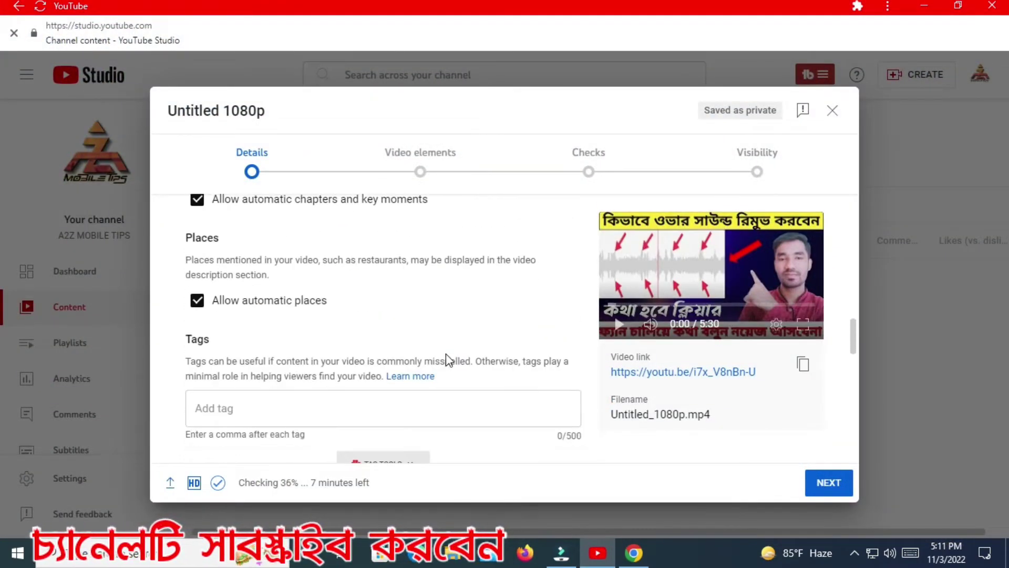
scroll(449, 363, "up", 3)
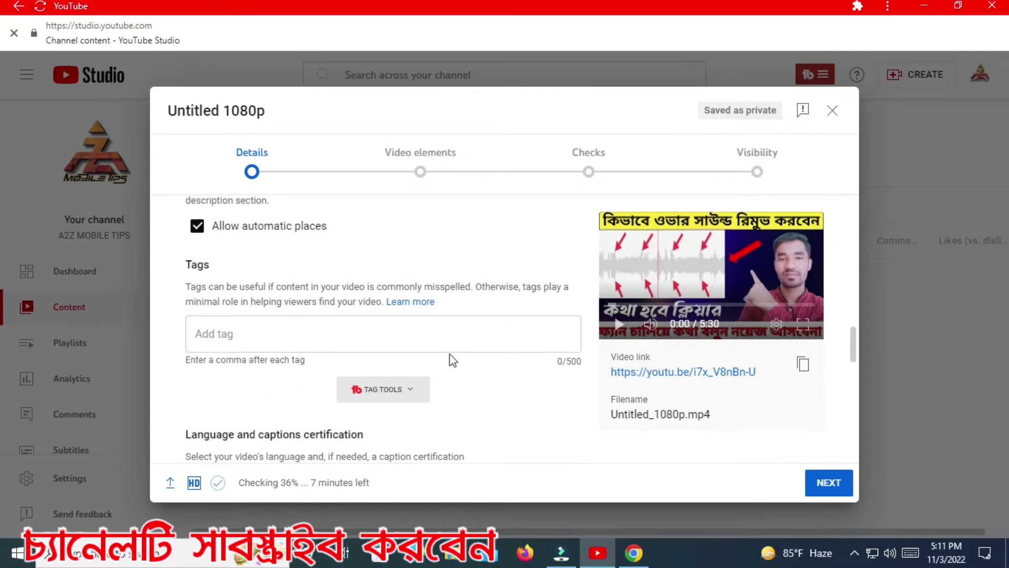
right_click(234, 334)
left_click(270, 212)
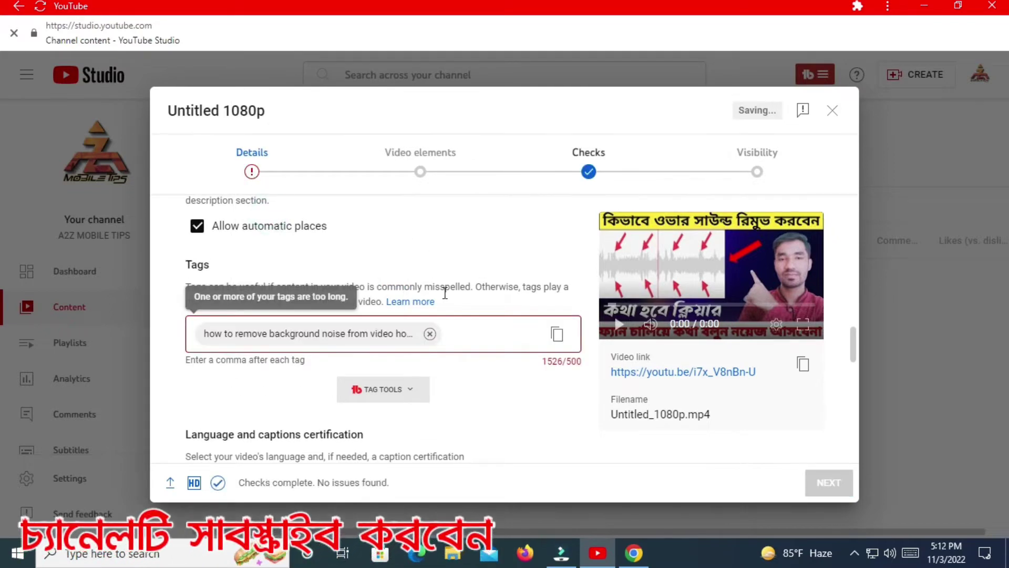
- Remove the overlong combined tag from the video's Tags field
scroll(462, 346, "down", 3)
scroll(429, 250, "up", 3)
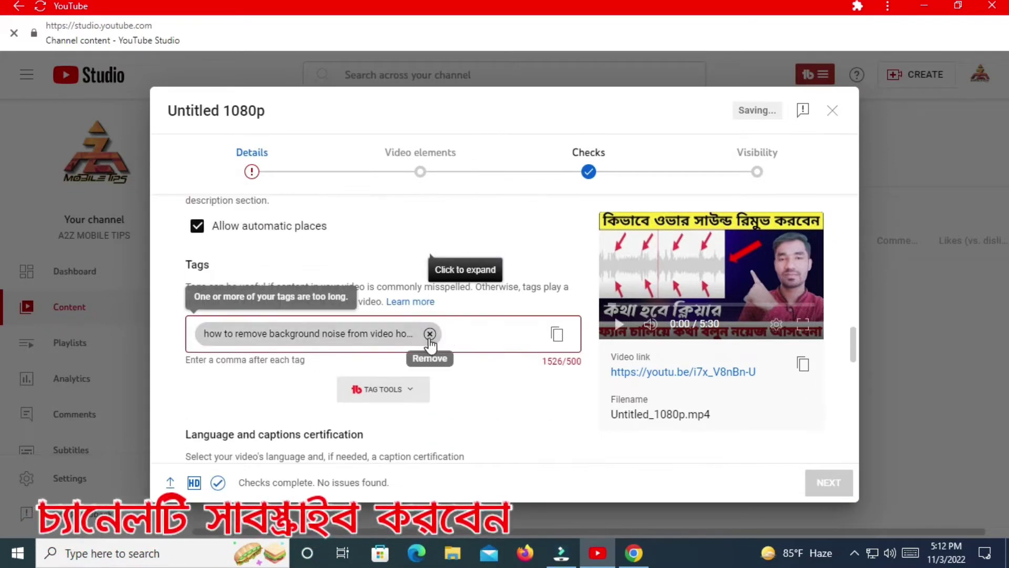
left_click(430, 335)
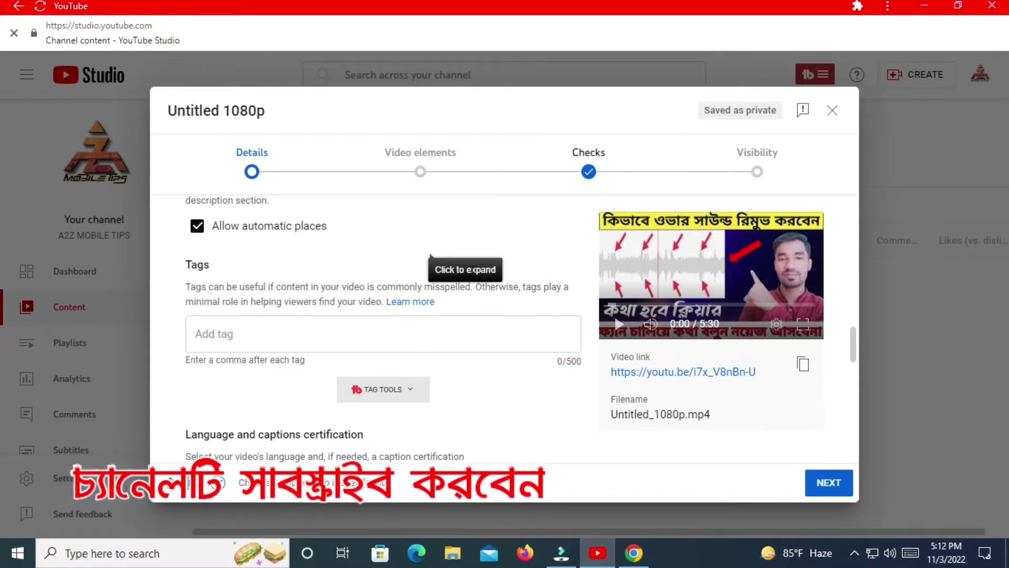
- Return to Keyword Tool in Chrome, copy the selected keywords again and show the desktop
left_click(217, 336)
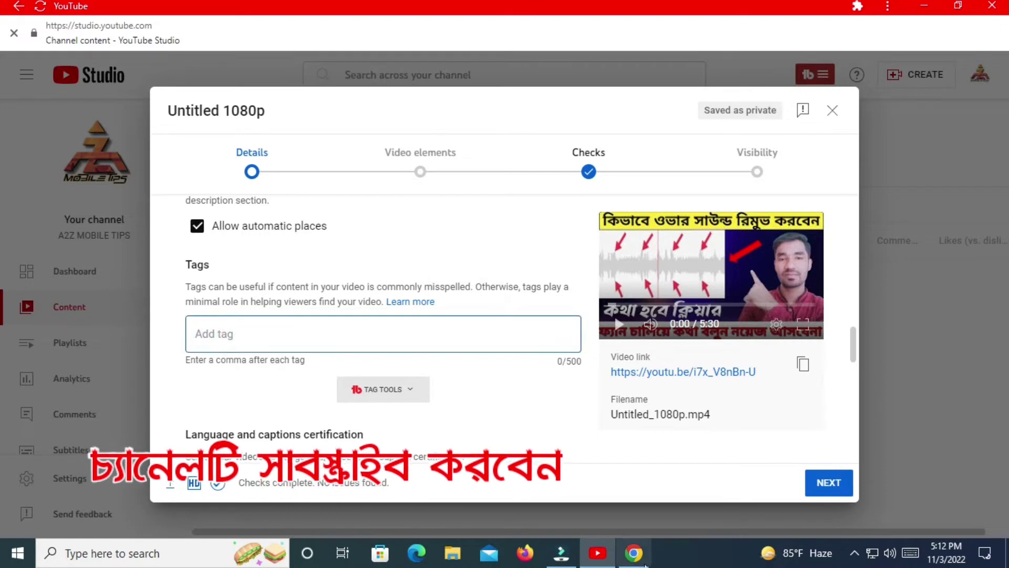
left_click(634, 558)
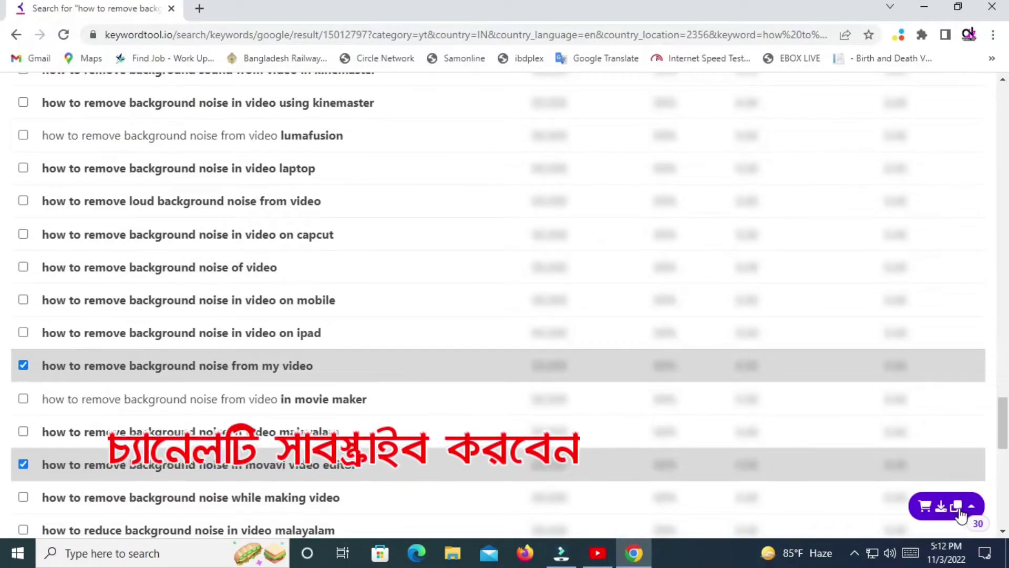
left_click(957, 509)
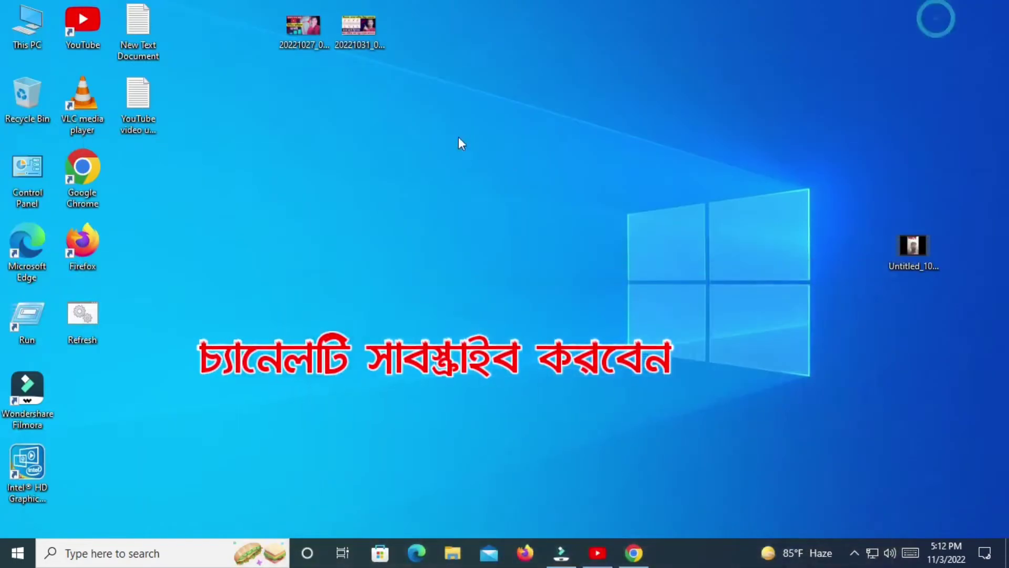
- Create a new text document on the desktop and open it in Notepad
right_click(459, 138)
mouse_move(507, 280)
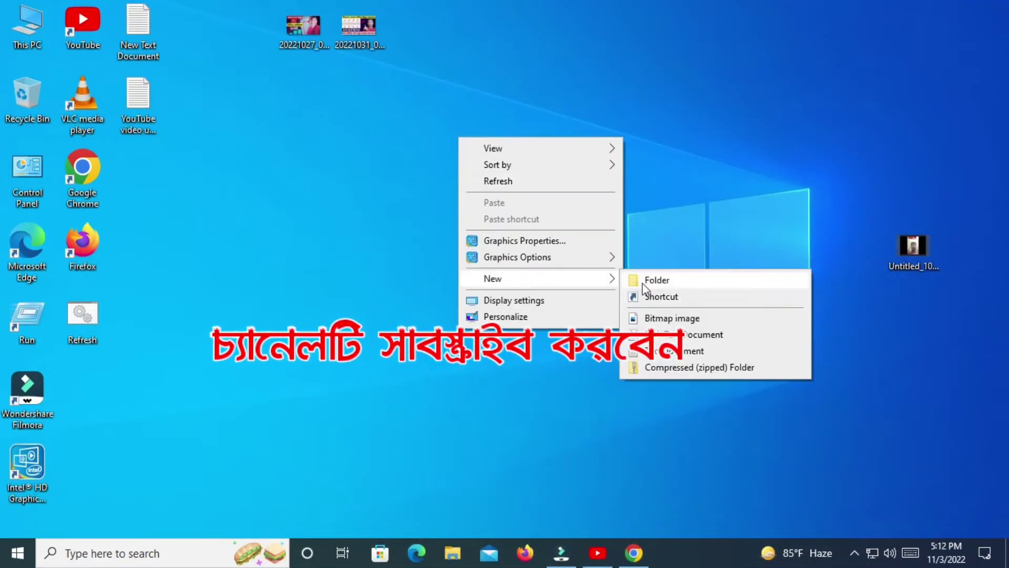
left_click(675, 334)
key("Return")
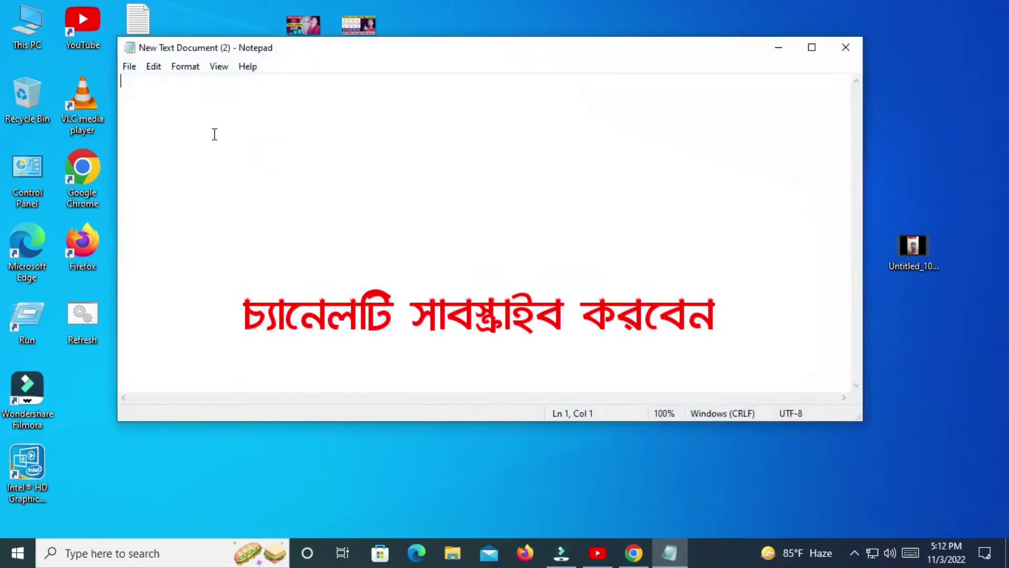
- Paste the copied keywords into the new text document and save it
right_click(225, 132)
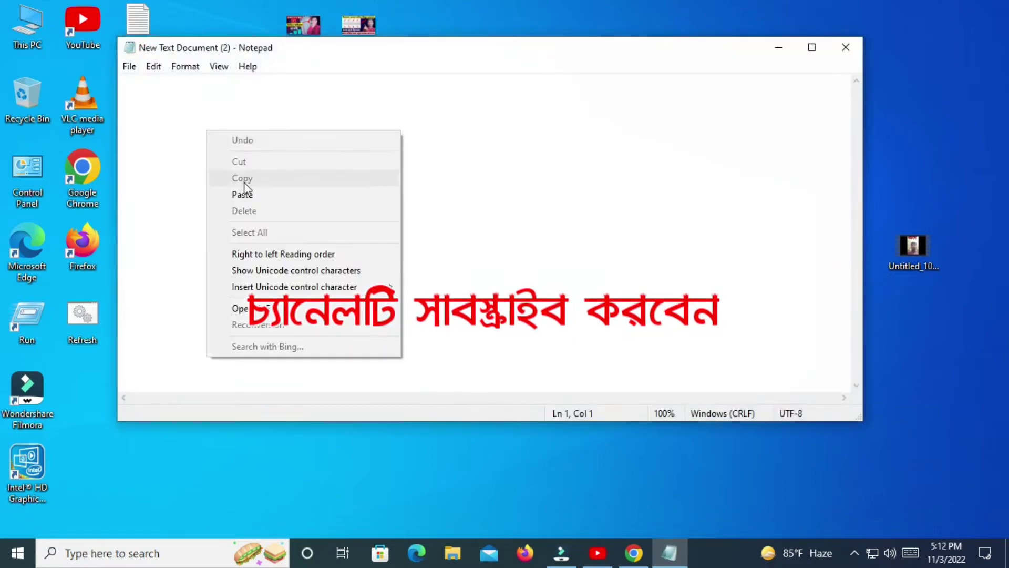
left_click(244, 182)
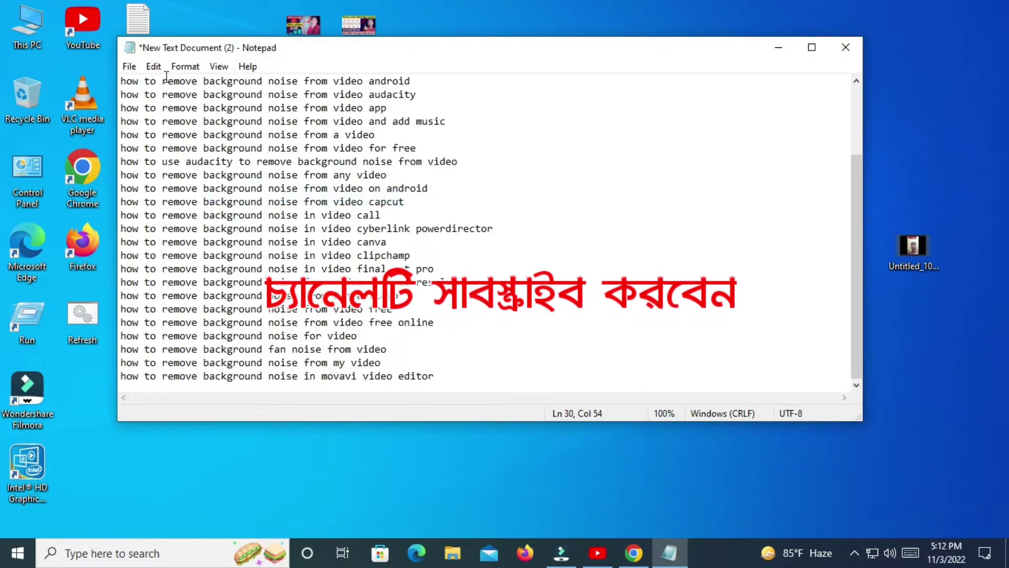
left_click(129, 66)
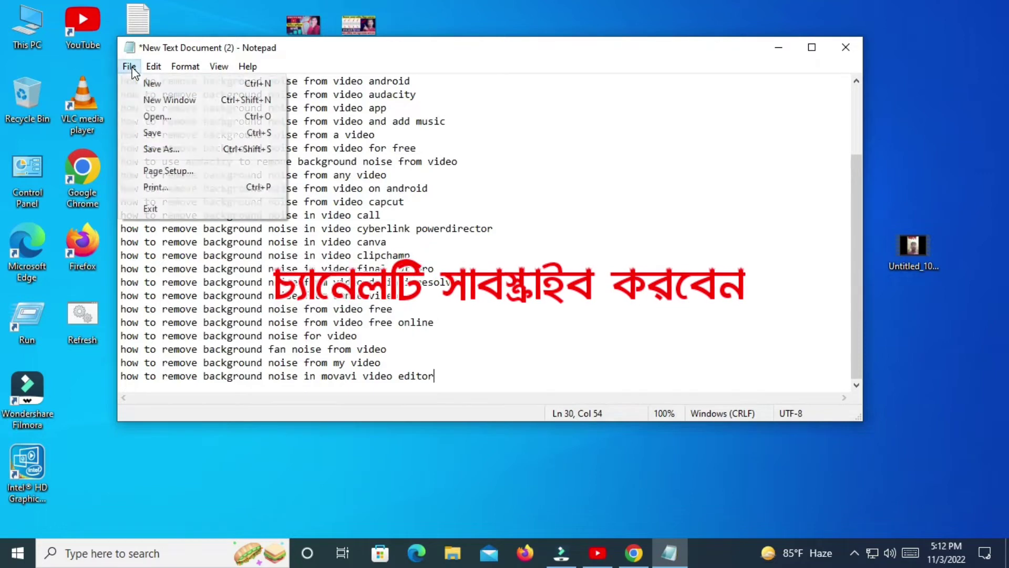
left_click(160, 132)
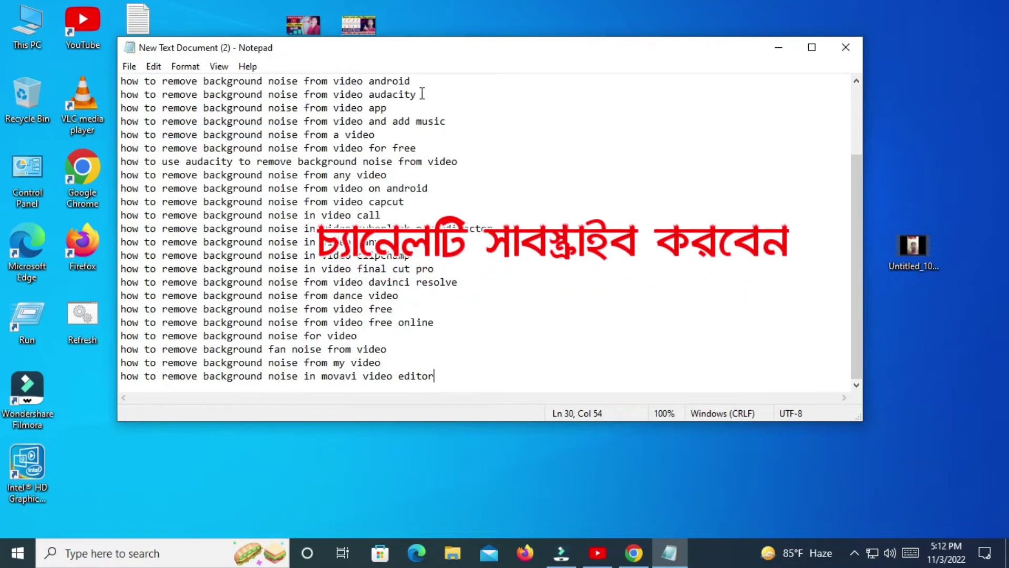
- Copy the first line, "how to remove background noise from video", from the keyword list in Notepad
scroll(446, 147, "up", 3)
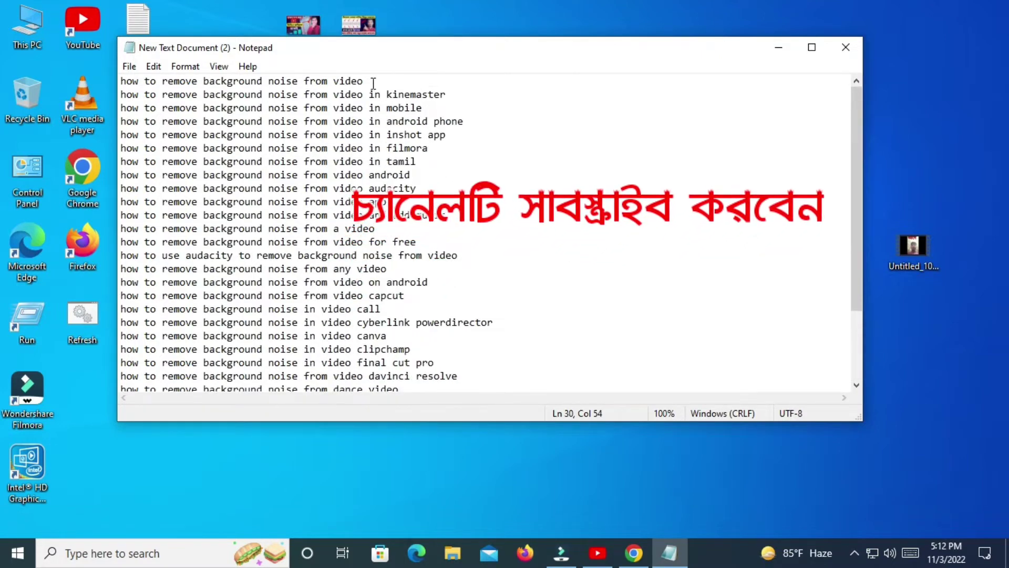
left_click_drag(366, 81, 141, 84)
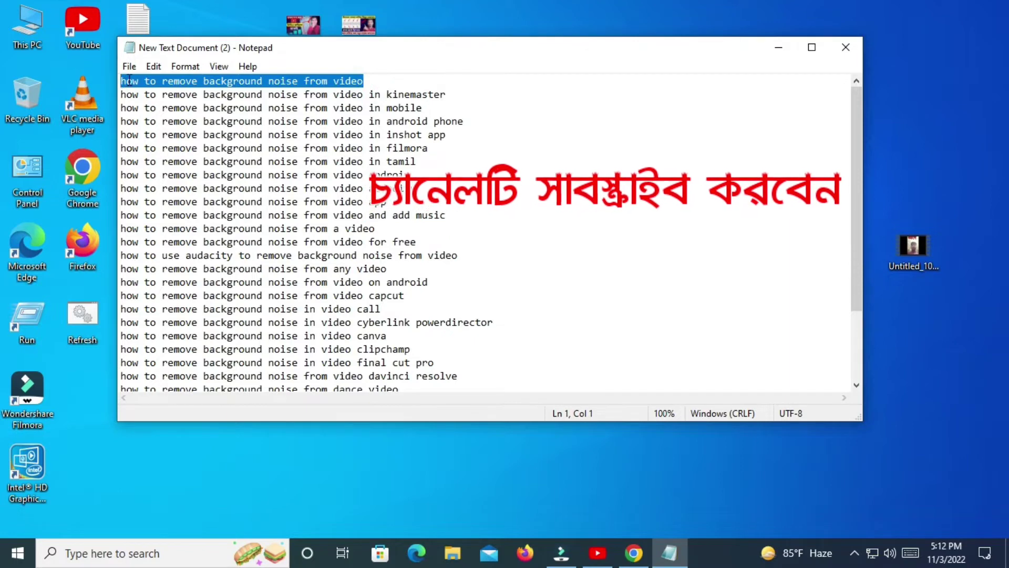
right_click(128, 80)
left_click(197, 128)
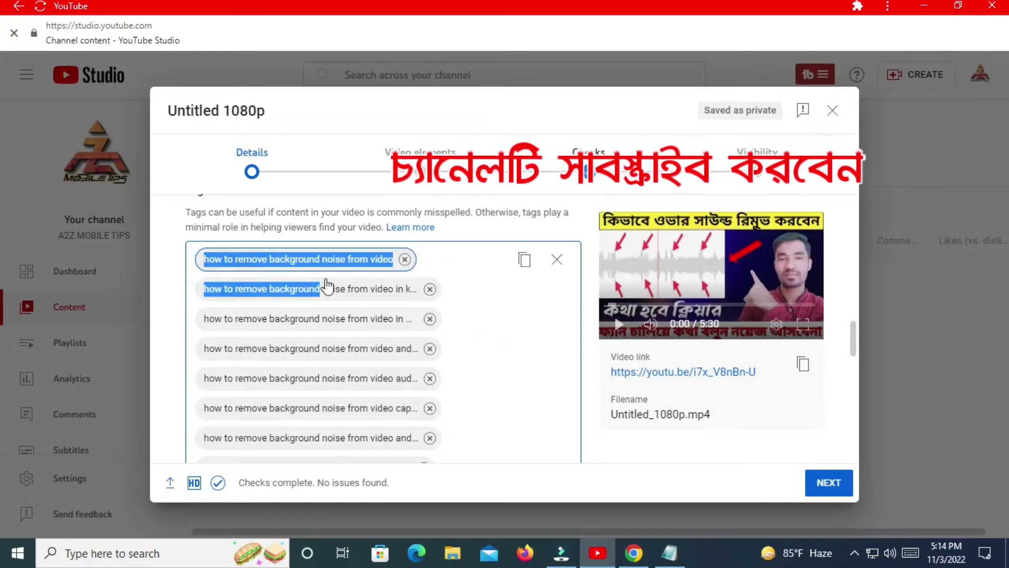
- Copy the text of the first tag, "how to remove background noise from video", in the video's Tags field
left_click_drag(326, 288, 400, 259)
right_click(359, 259)
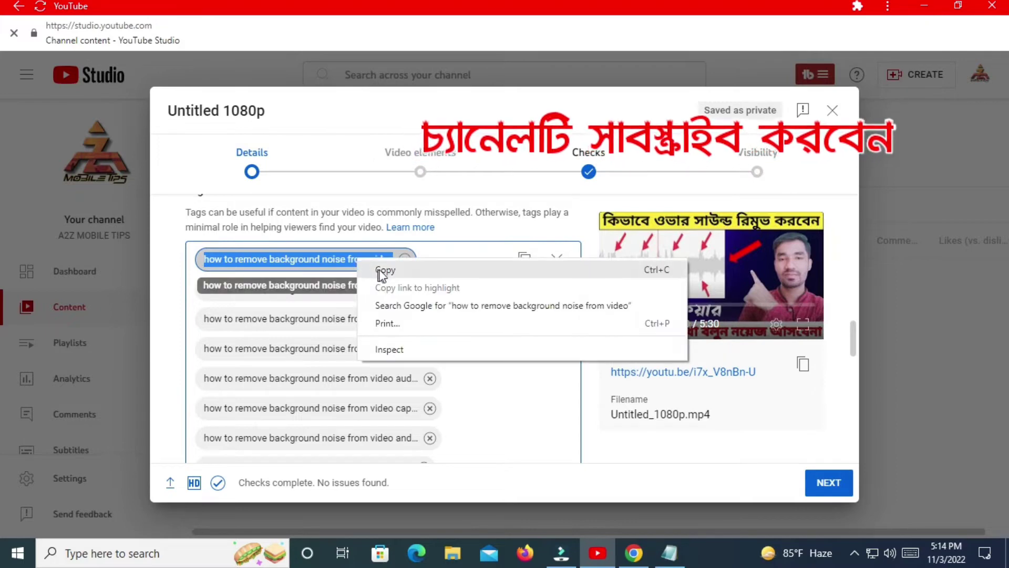
left_click(381, 271)
scroll(469, 338, "up", 3)
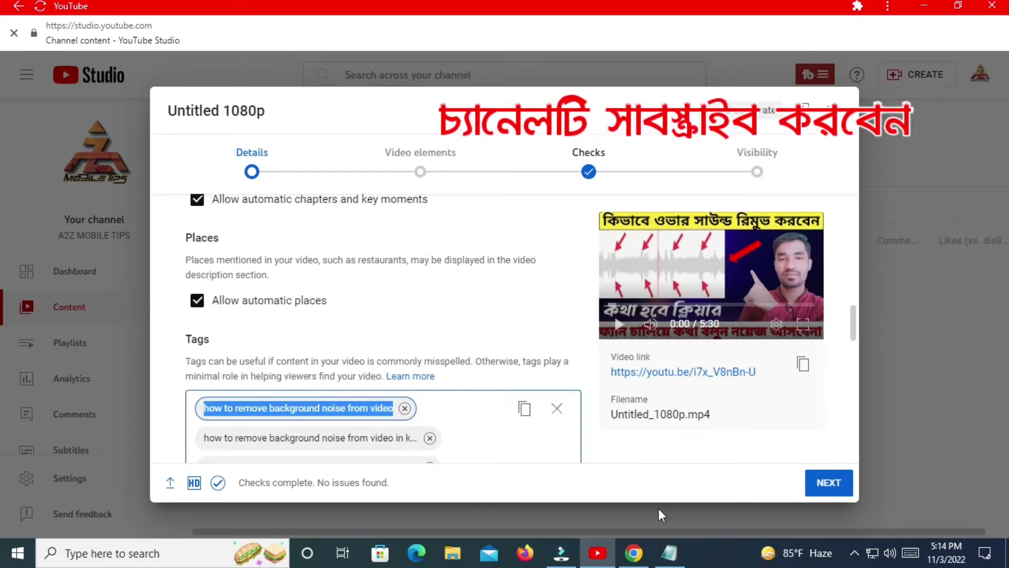
- Minimize YouTube Studio and Notepad, close Chrome, and open a new YouTube window from the desktop
left_click(925, 5)
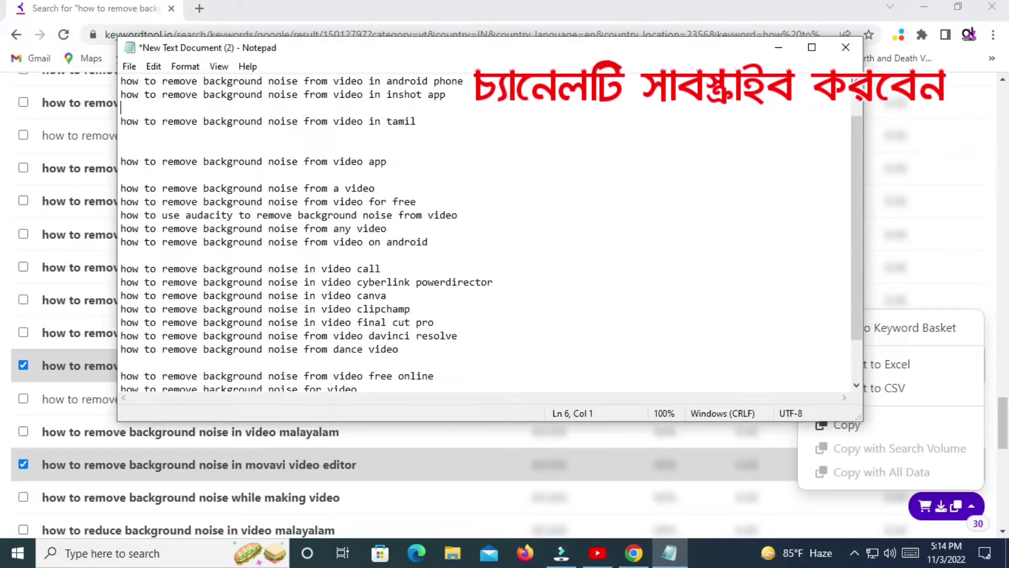
left_click(667, 19)
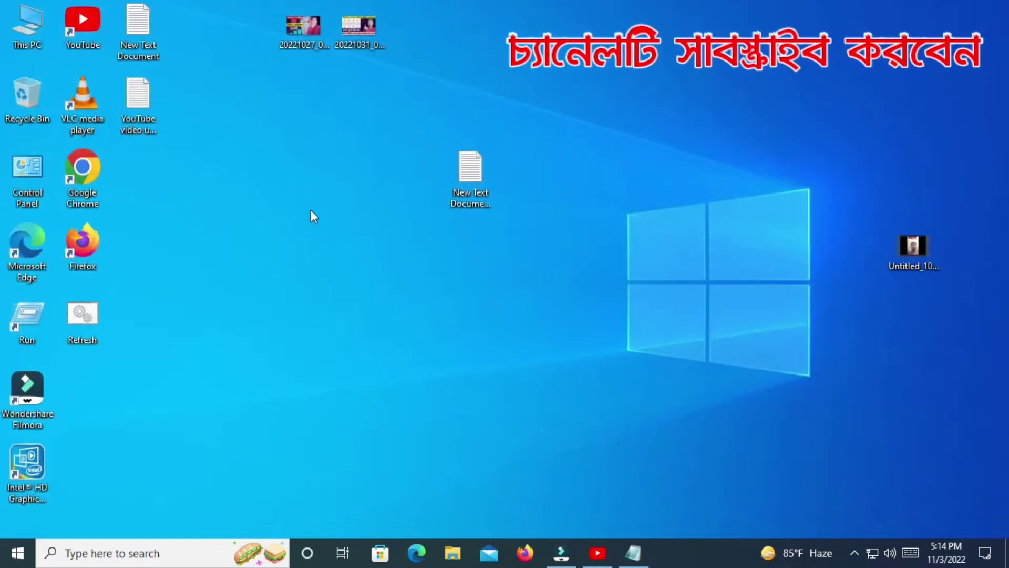
right_click(311, 210)
left_click(320, 218)
double_click(81, 20)
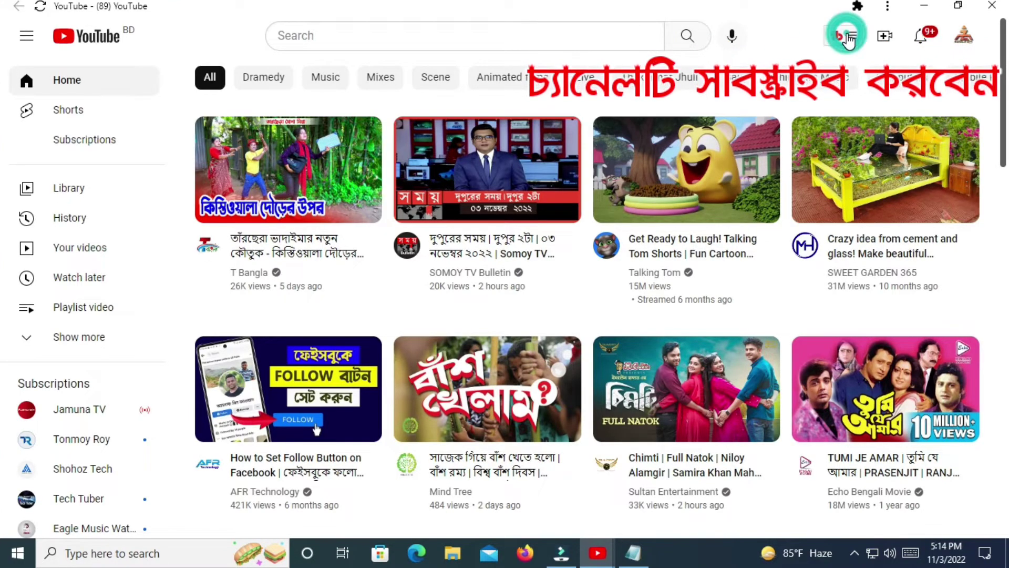
- Open TubeBuddy's Keyword Explorer on YouTube and explore the copied keyword "how to remove background noise from video"
left_click(848, 38)
left_click(883, 220)
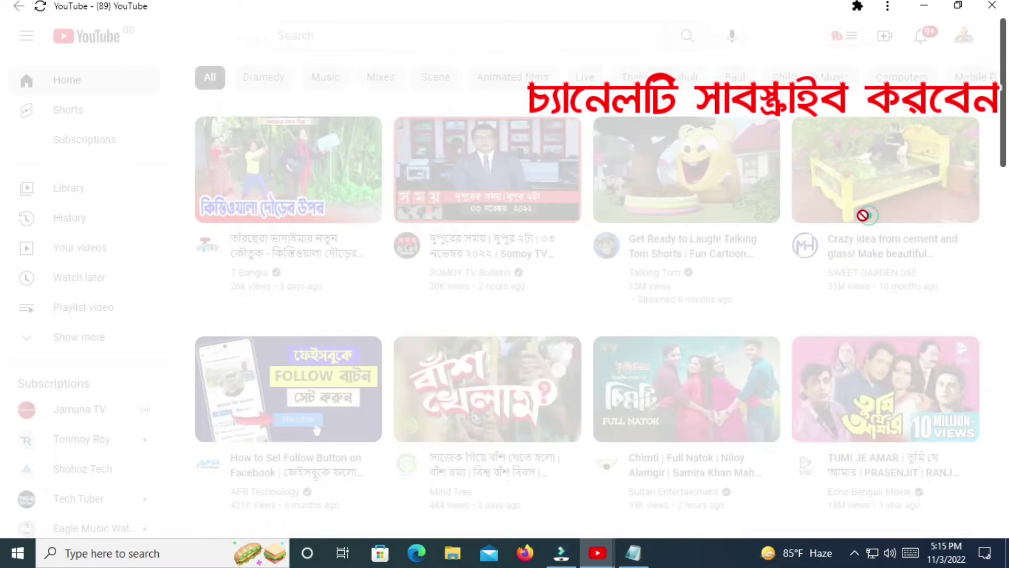
right_click(252, 80)
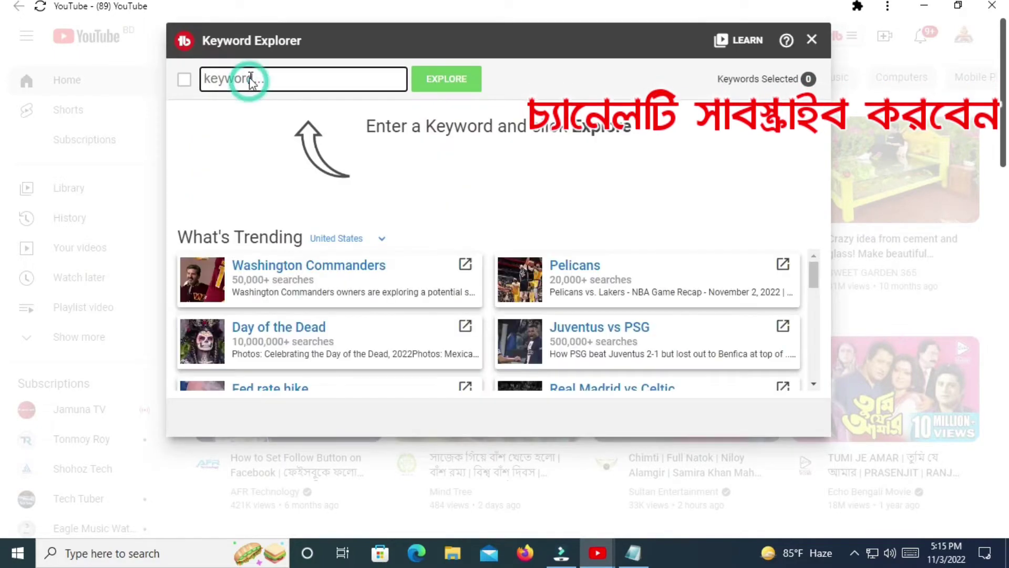
left_click(286, 196)
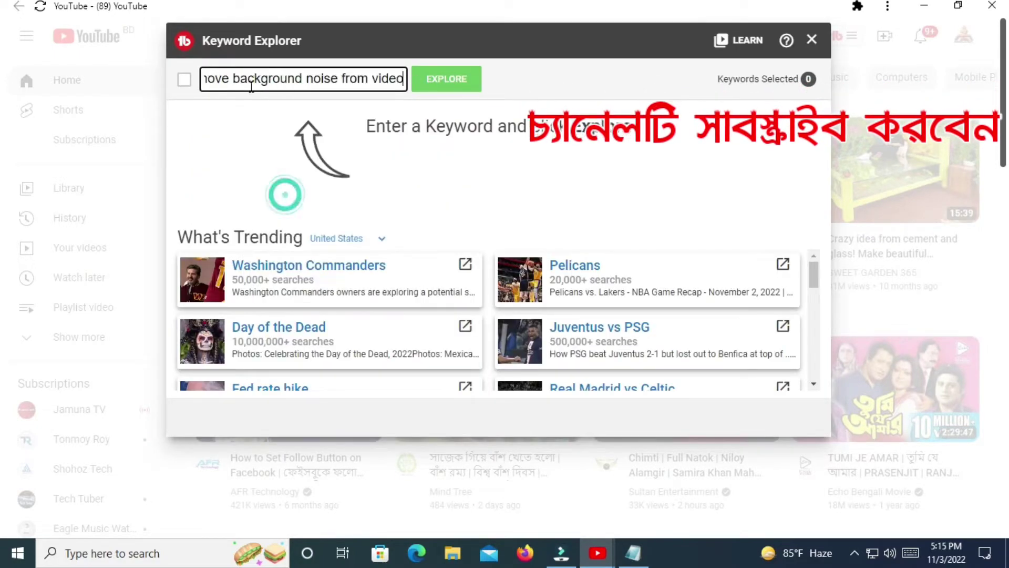
left_click(457, 80)
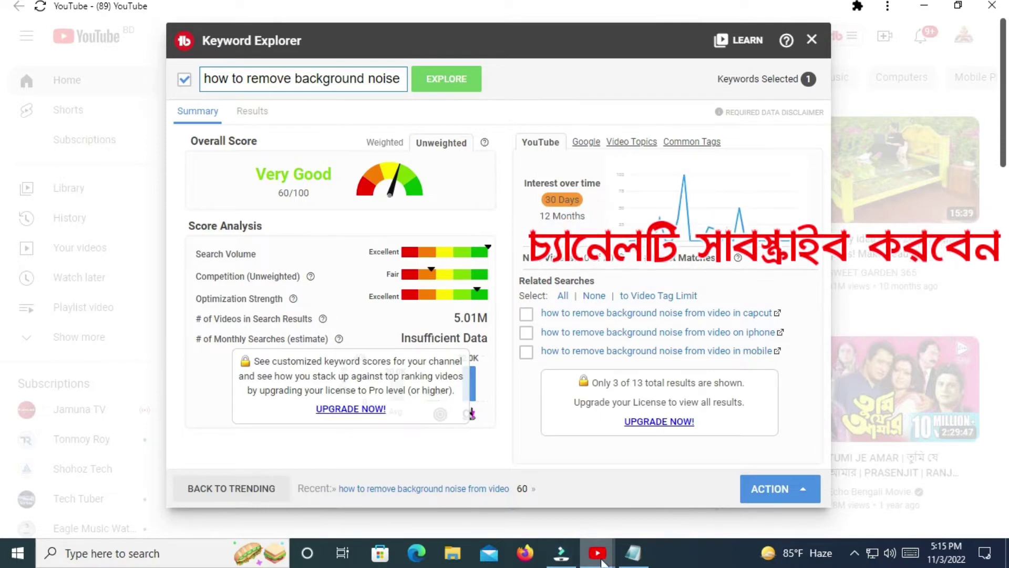
- Switch to the YouTube Studio upload and replace the video title with "how to remove background noise from video"
mouse_move(603, 562)
left_click(547, 520)
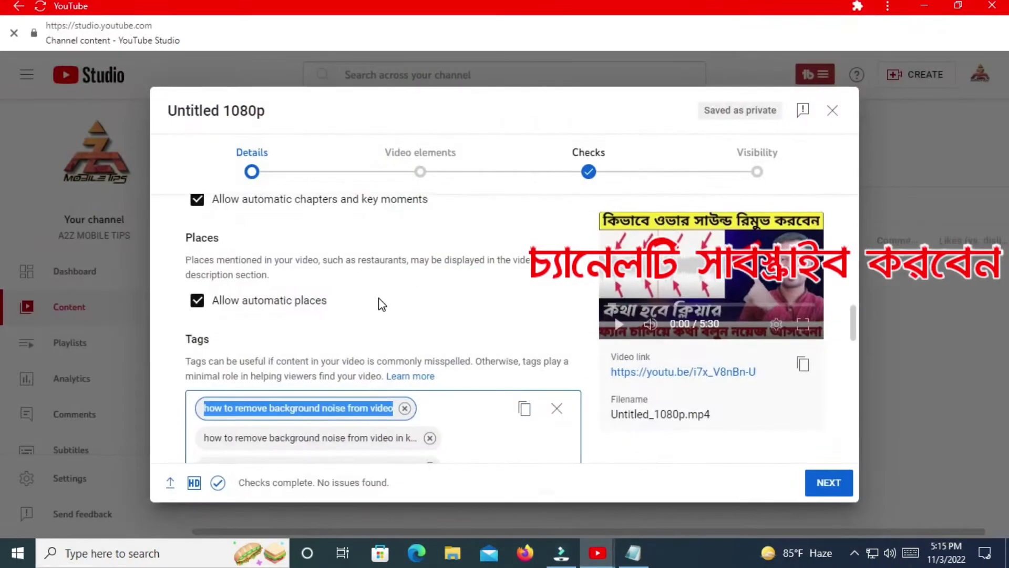
scroll(388, 304, "up", 10)
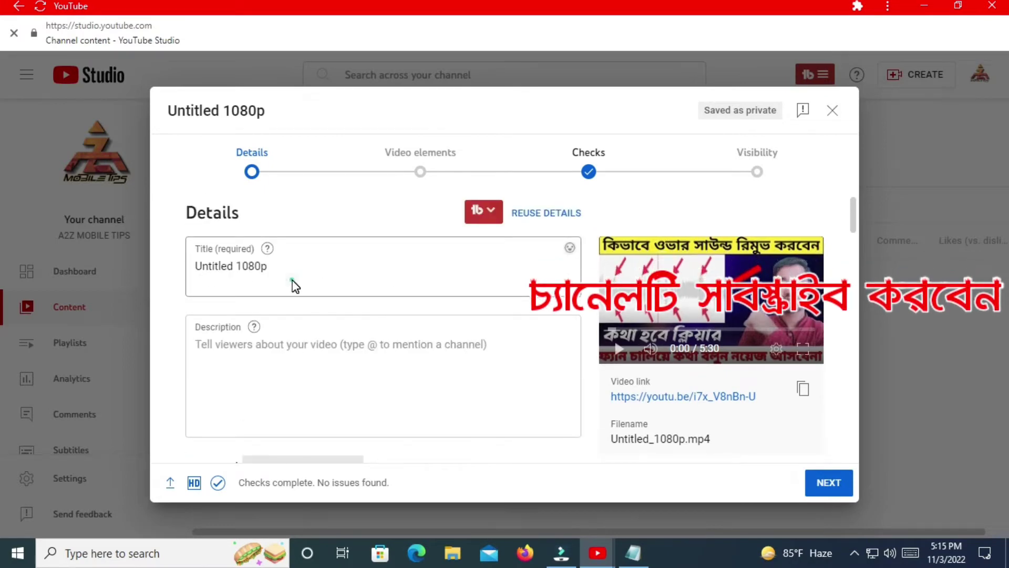
left_click(910, 553)
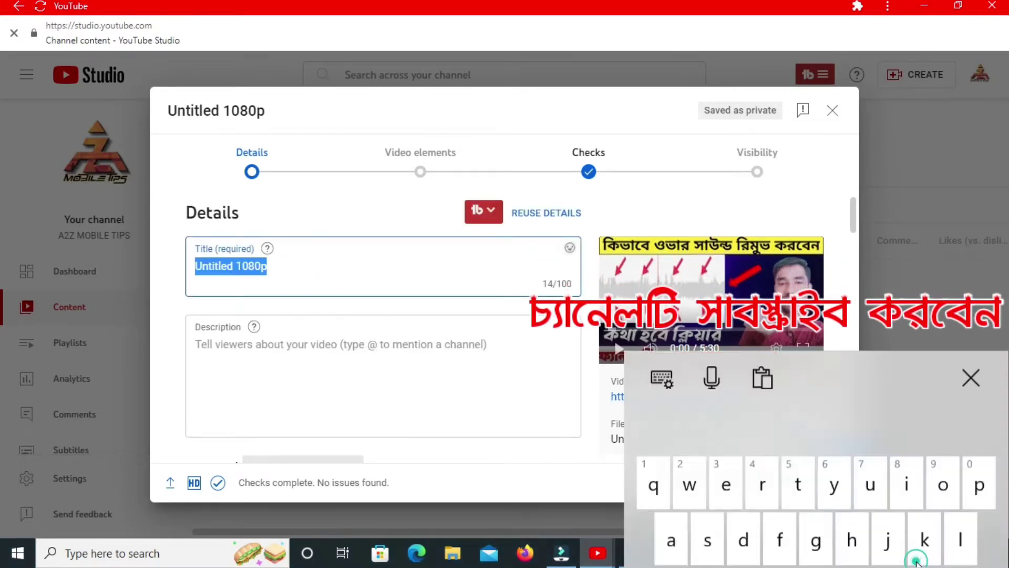
left_click(953, 476)
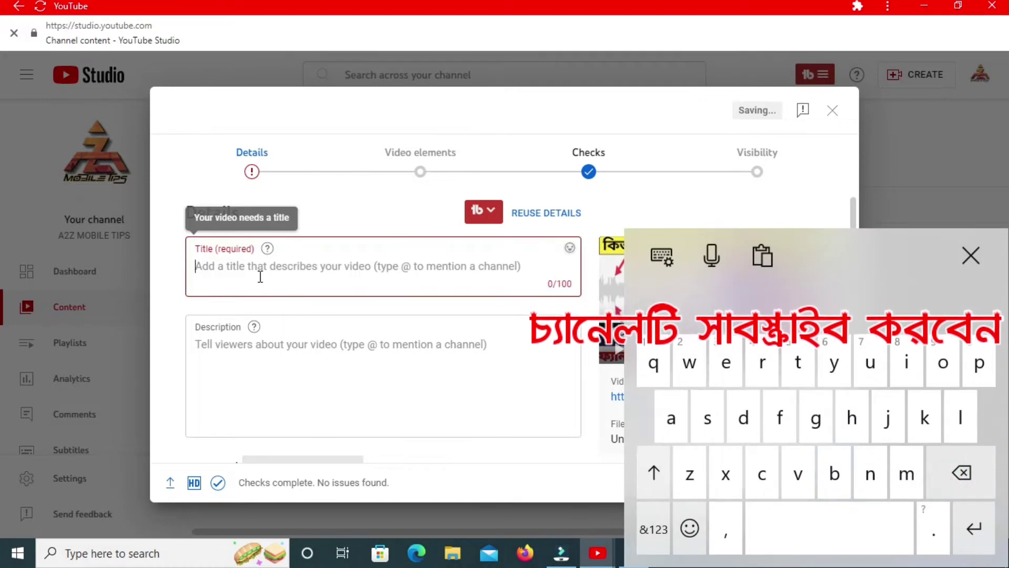
right_click(235, 272)
left_click(277, 389)
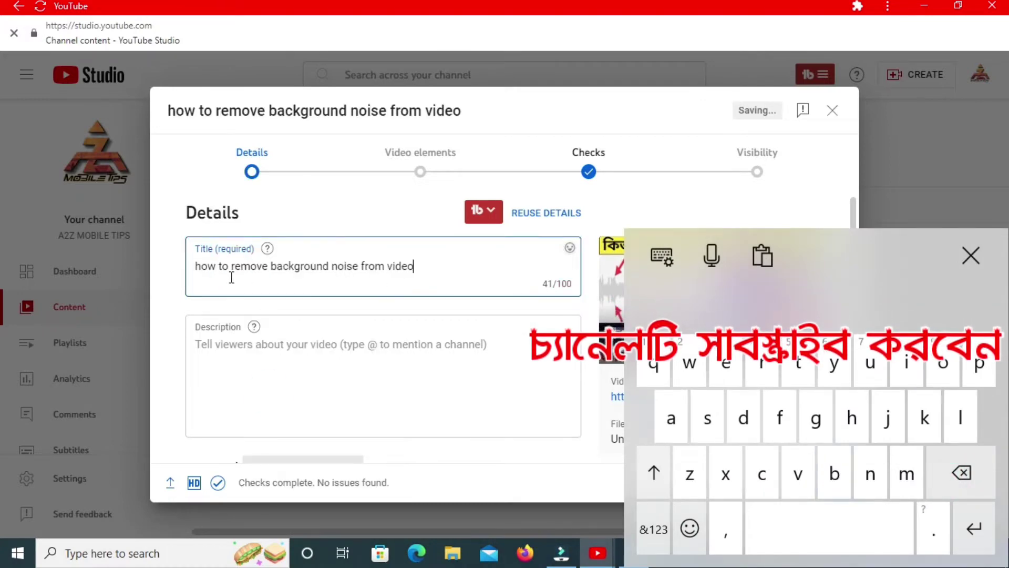
- Append a vertical bar separator with surrounding spaces to the video title using the on-screen keyboard, and close the keyboard
left_click(789, 531)
left_click(655, 528)
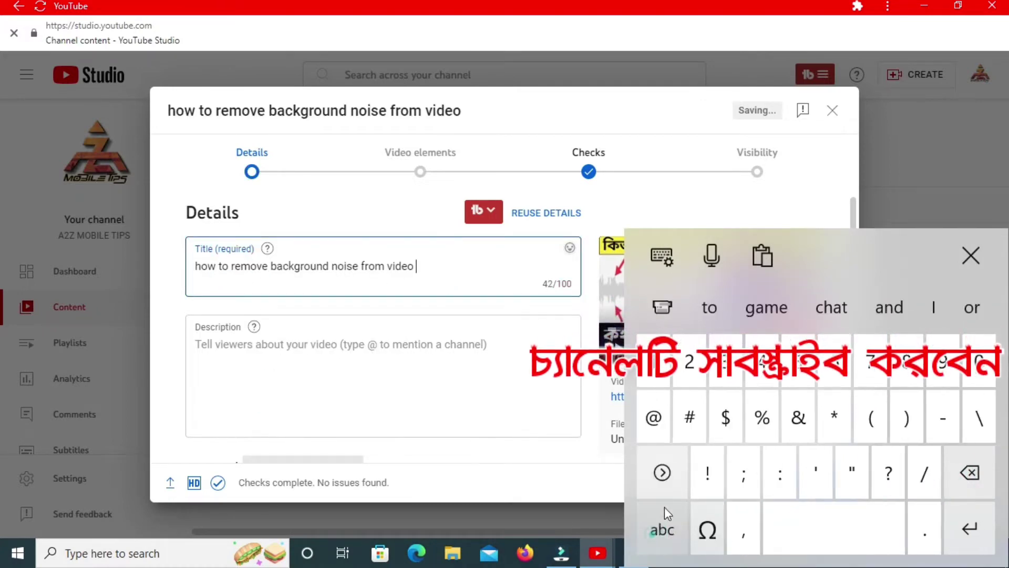
left_click(912, 478)
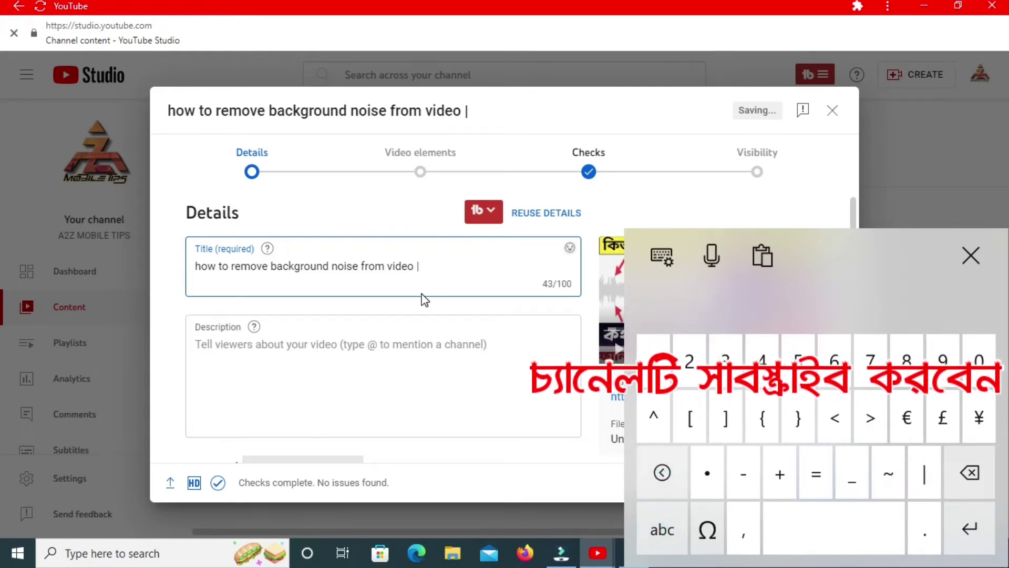
left_click(806, 524)
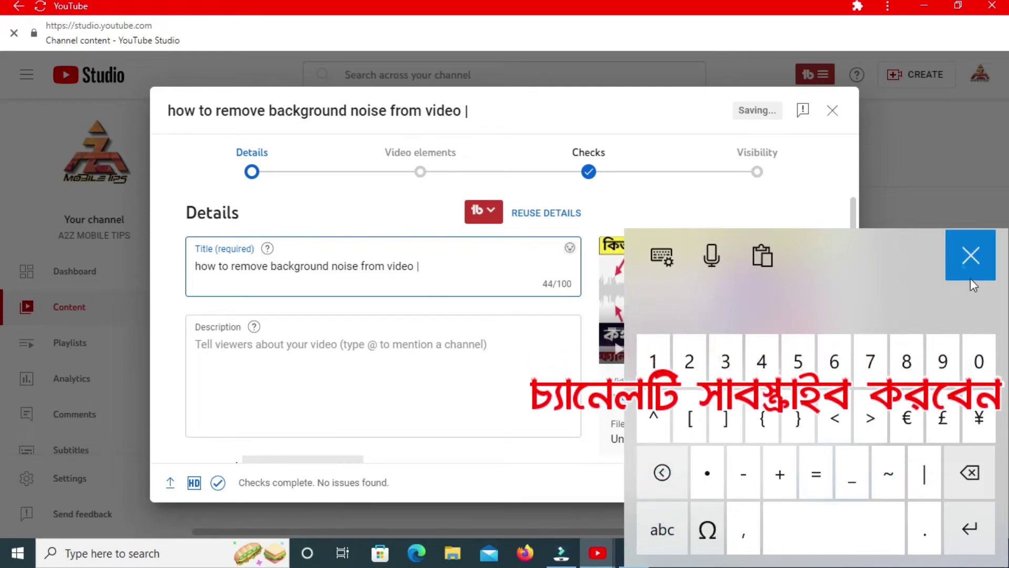
left_click(970, 255)
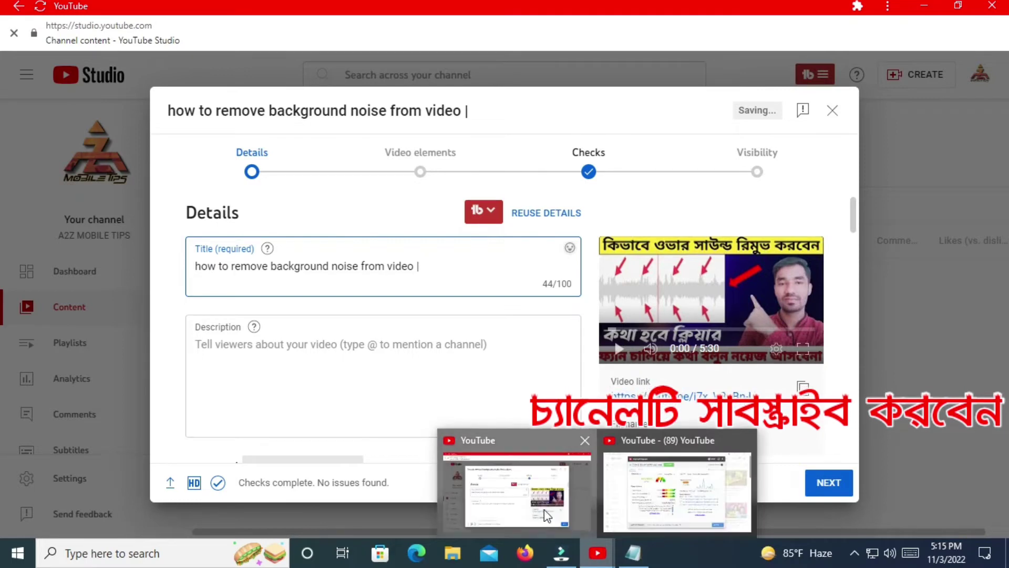
- Copy only the words "background noise from video" from the first tag in the video's Tags field
scroll(489, 396, "down", 5)
scroll(489, 396, "down", 10)
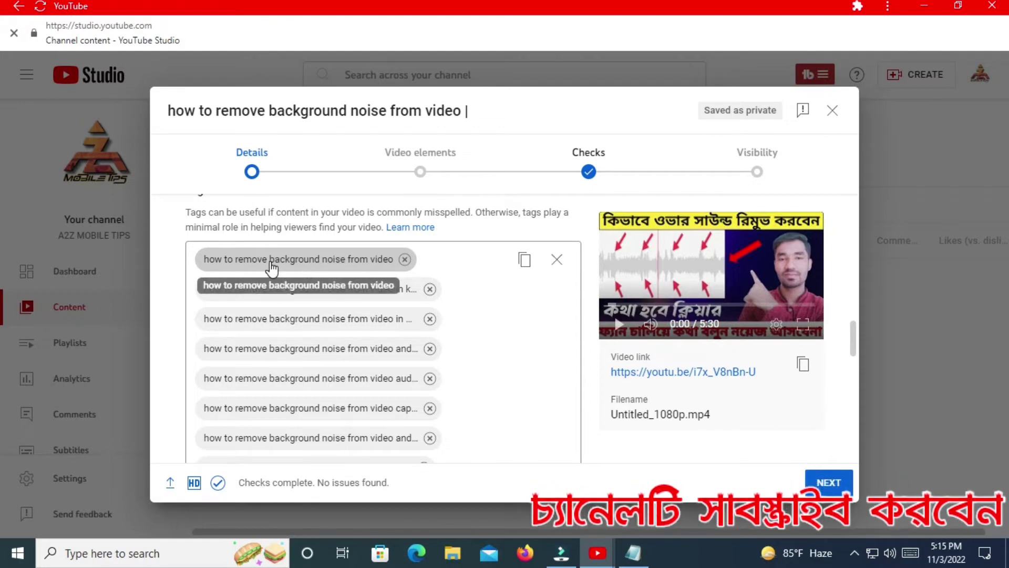
left_click_drag(270, 265, 393, 269)
right_click(394, 267)
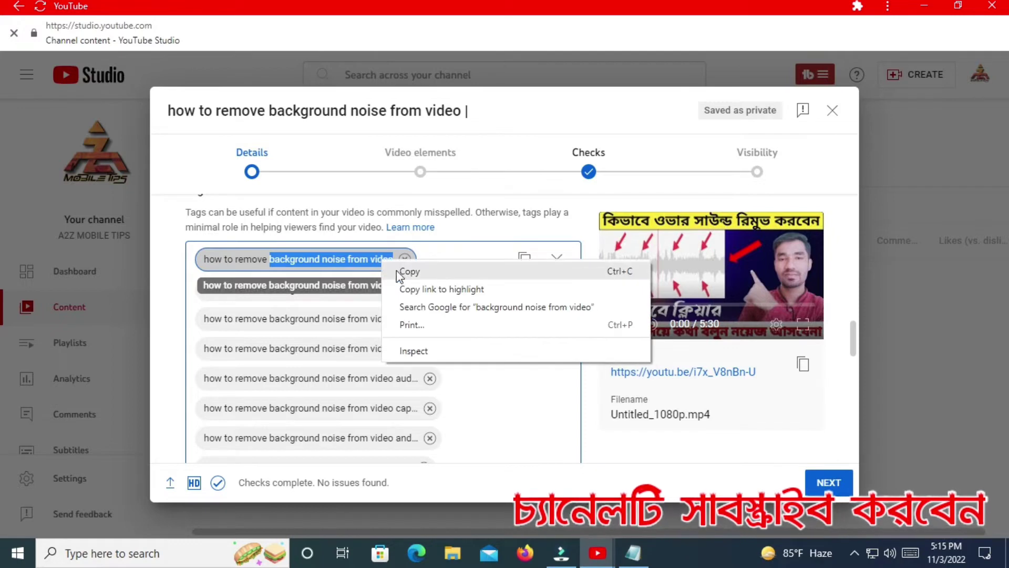
left_click(400, 272)
- Return to Keyword Explorer, replace the whole previous keyword with "background noise from video", and explore it
mouse_move(597, 553)
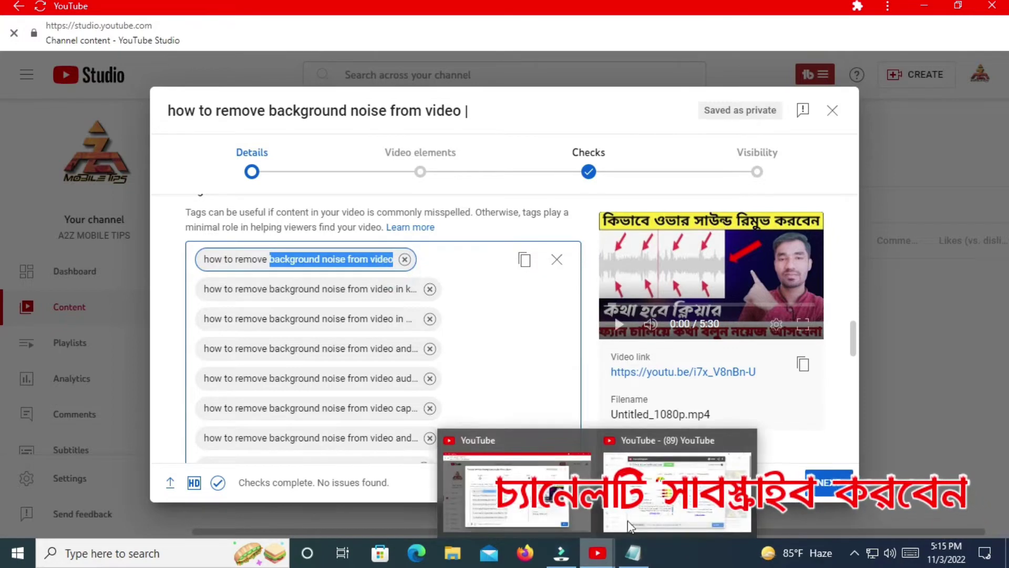
left_click(503, 481)
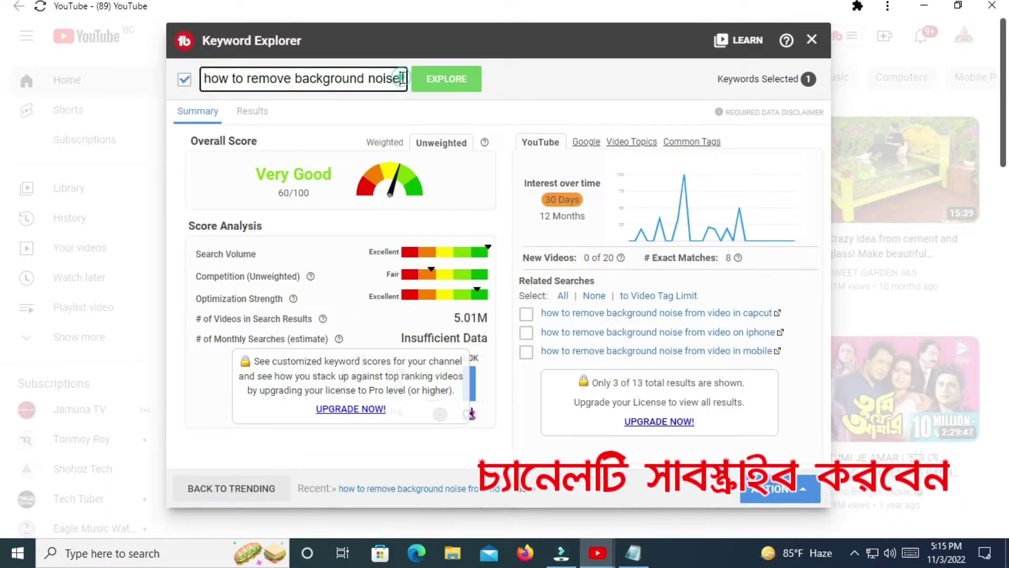
left_click(911, 553)
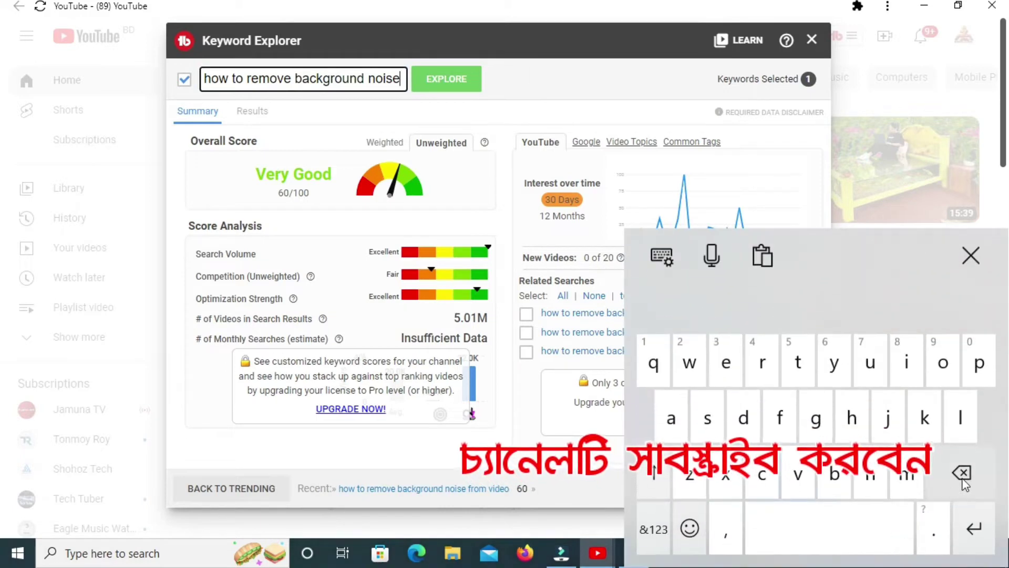
key("BackSpace")
key("BackSpace")
key("BackSpace")
key("BackSpace")
key("BackSpace")
key("BackSpace")
key("BackSpace")
key("BackSpace")
key("BackSpace")
key("BackSpace")
key("BackSpace")
key("BackSpace")
key("BackSpace")
key("BackSpace")
key("BackSpace")
key("BackSpace")
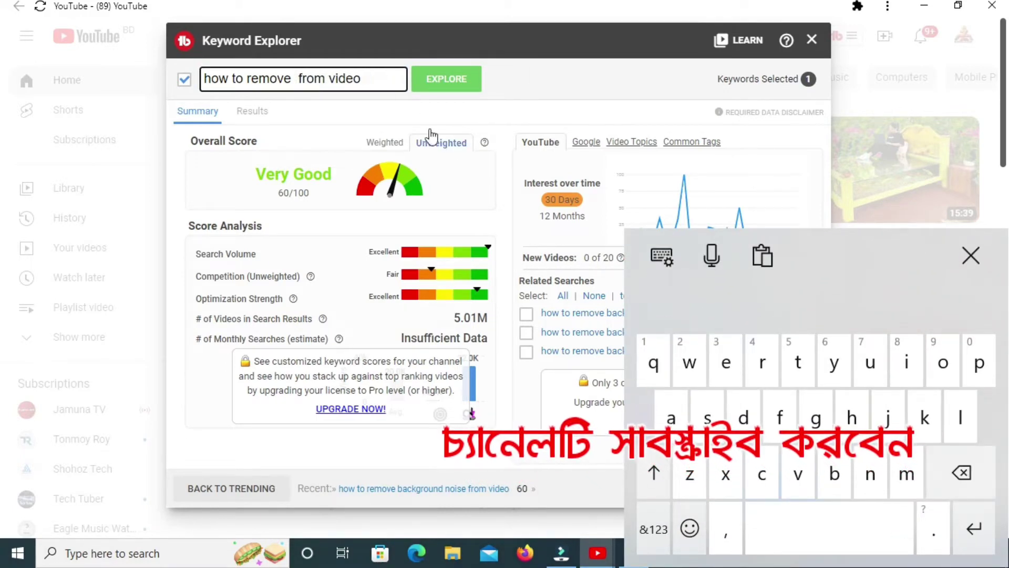
key("BackSpace")
key("BackSpace")
key("BackSpace")
key("BackSpace")
key("BackSpace")
key("BackSpace")
key("BackSpace")
key("BackSpace")
key("BackSpace")
key("BackSpace")
key("BackSpace")
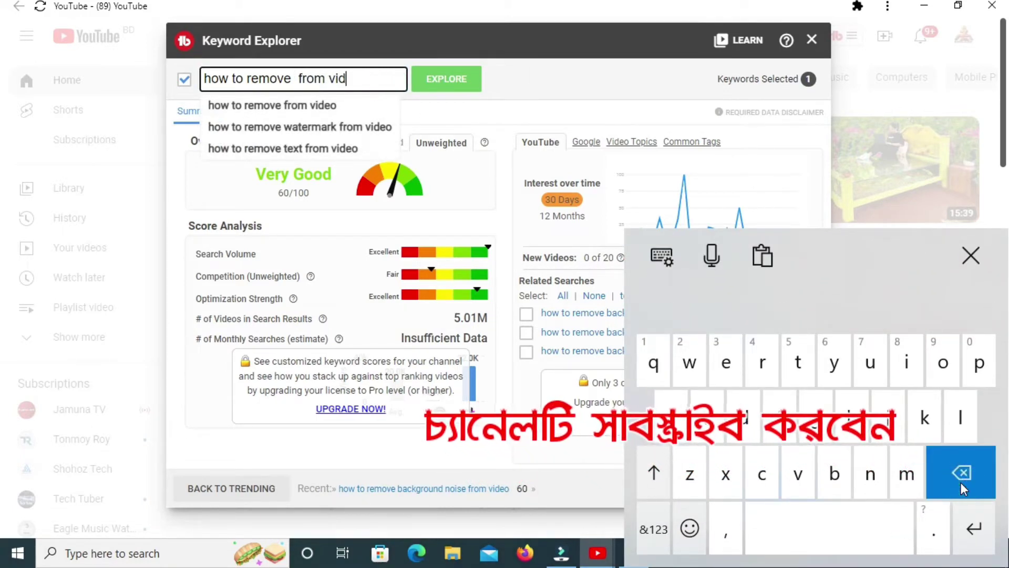
key("BackSpace")
key("BackSpace")
key("BackSpace")
key("BackSpace")
key("BackSpace")
key("BackSpace")
key("BackSpace")
key("BackSpace")
key("BackSpace")
key("BackSpace")
key("BackSpace")
key("BackSpace")
key("BackSpace")
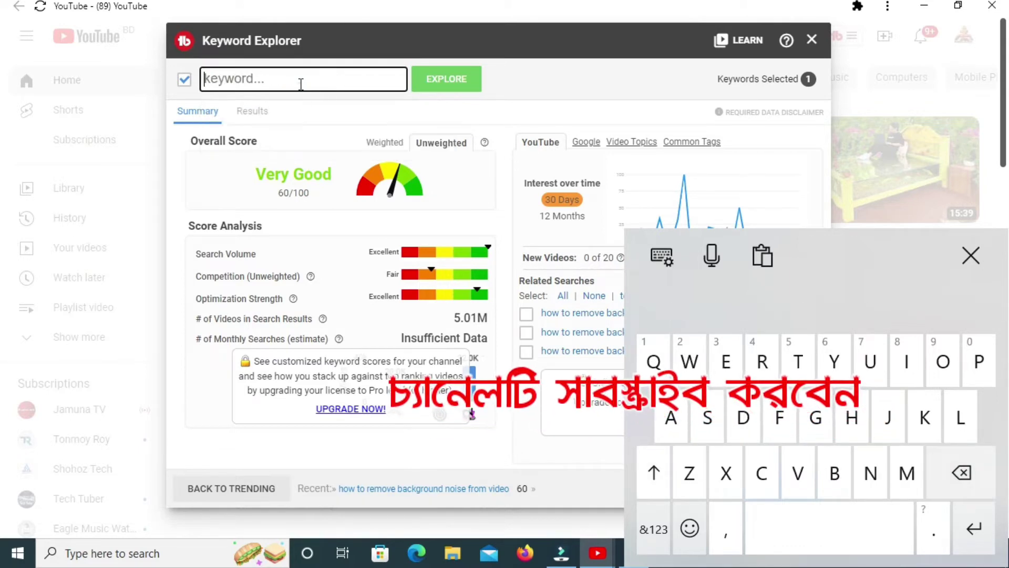
right_click(320, 83)
left_click(338, 198)
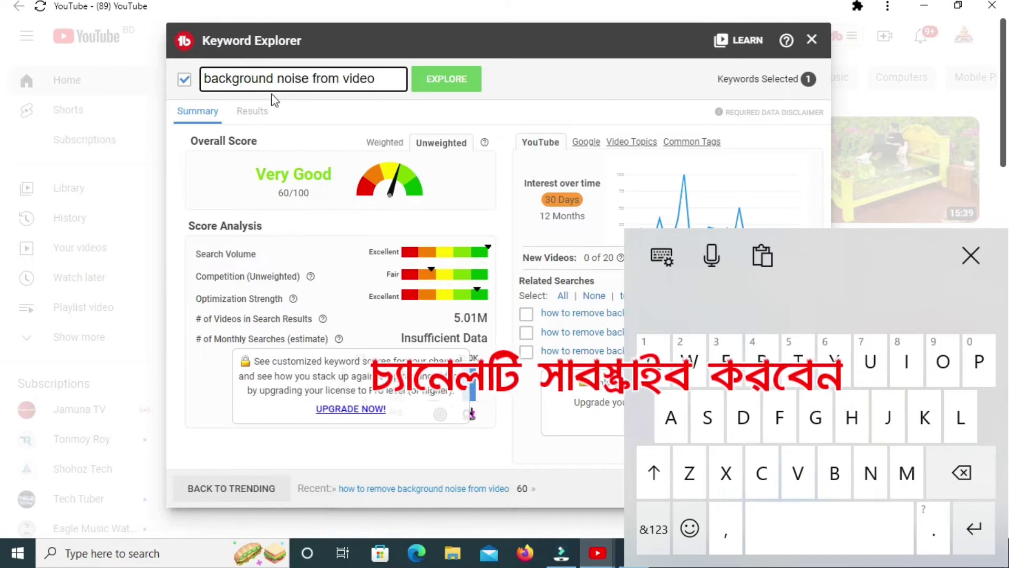
left_click(447, 79)
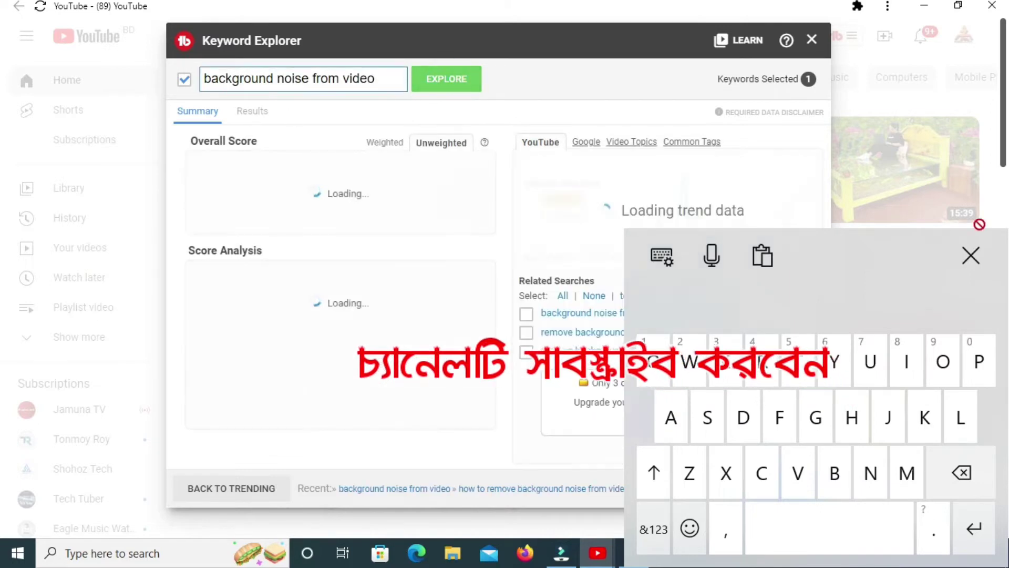
left_click(957, 265)
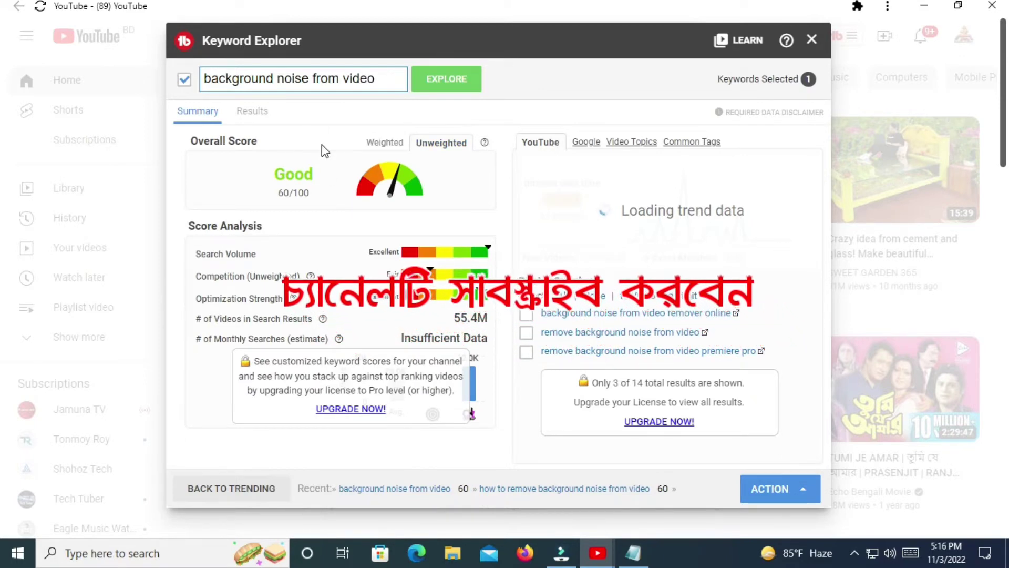
- Copy "background noise from video" from Keyword Explorer's keyword field and clear the field
left_click_drag(383, 78, 205, 77)
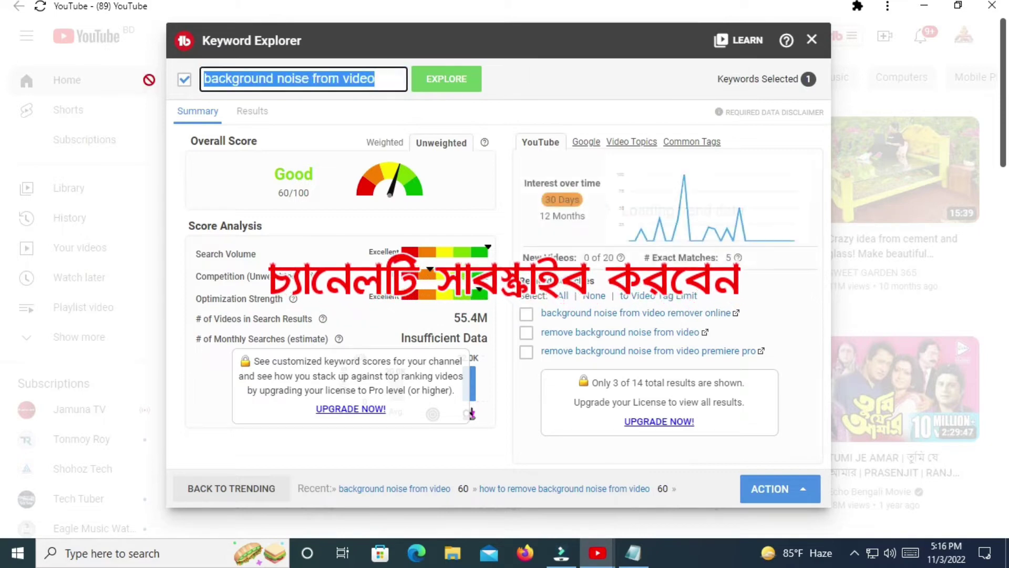
right_click(219, 79)
left_click(254, 134)
key("BackSpace")
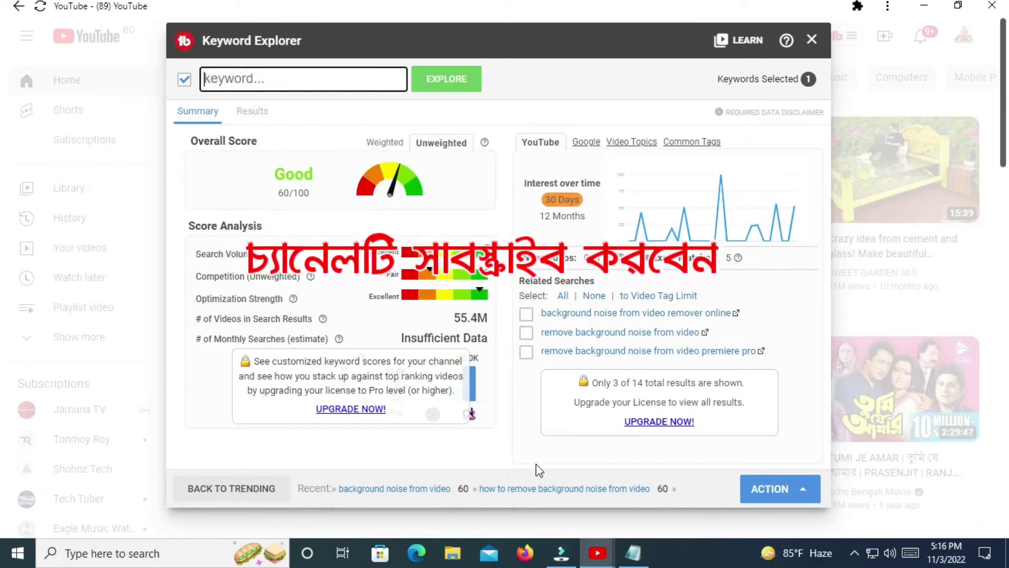
- Back in YouTube Studio, add "background noise from video" after the vertical bar in the video title
left_click(669, 484)
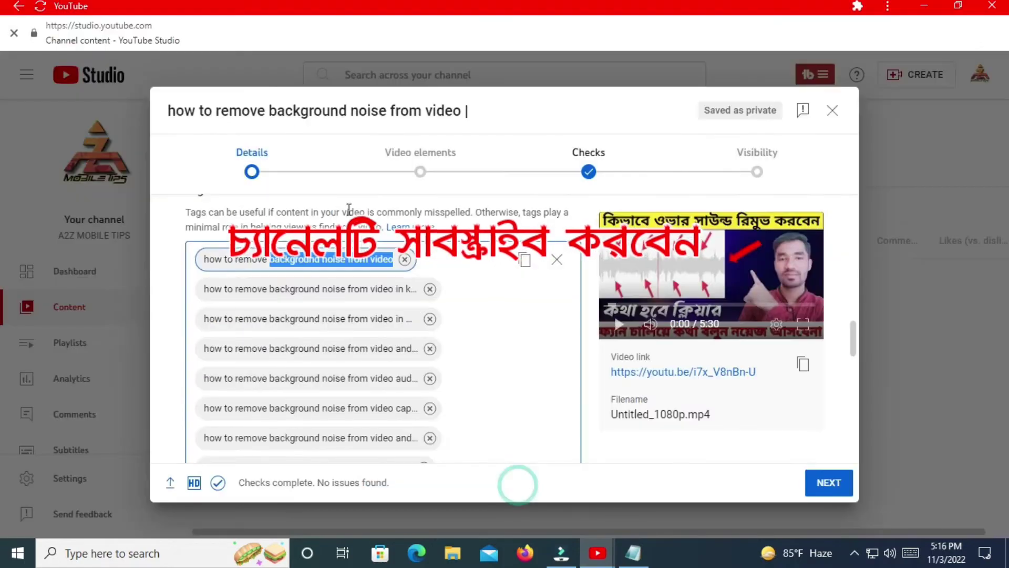
scroll(449, 338, "up", 1)
scroll(449, 337, "up", 20)
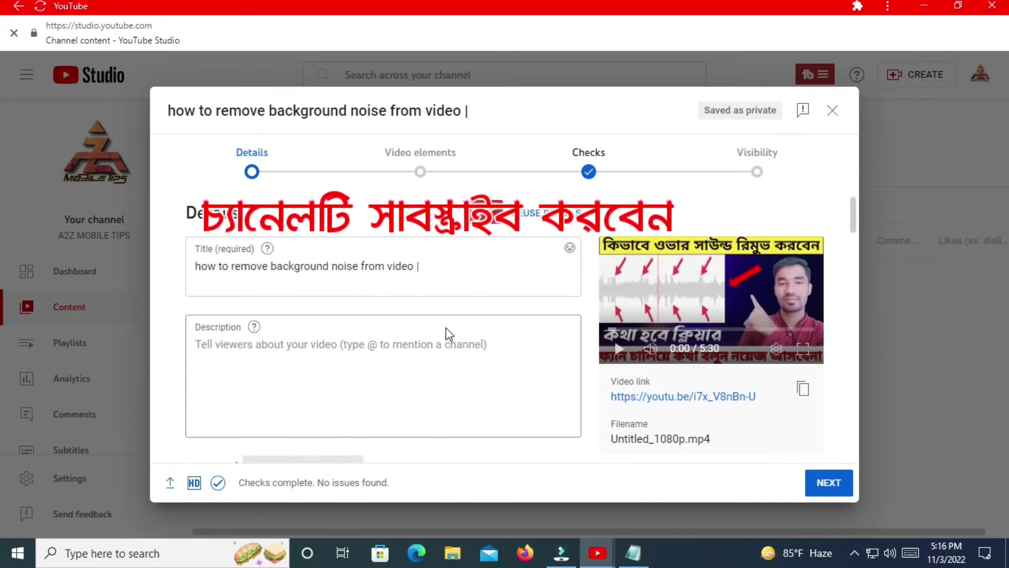
right_click(430, 266)
left_click(468, 387)
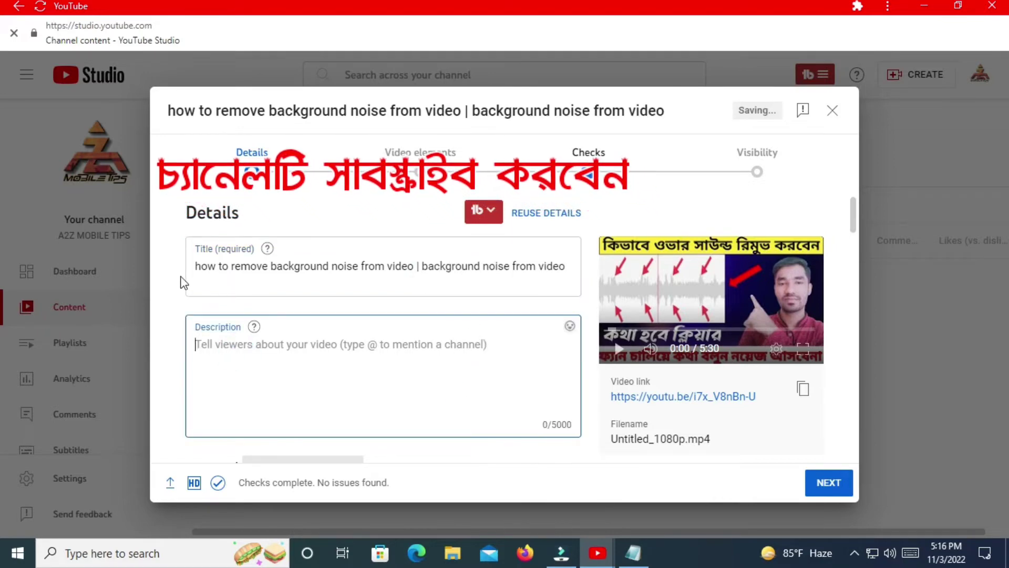
- Copy the full video title and paste it into the Description field
left_click_drag(198, 266, 555, 289)
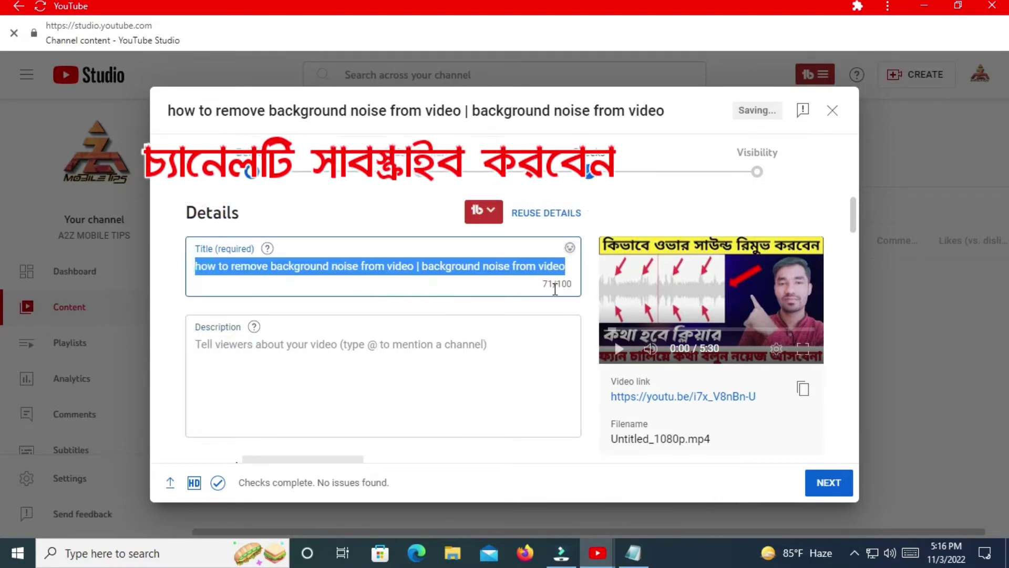
right_click(421, 270)
left_click(454, 320)
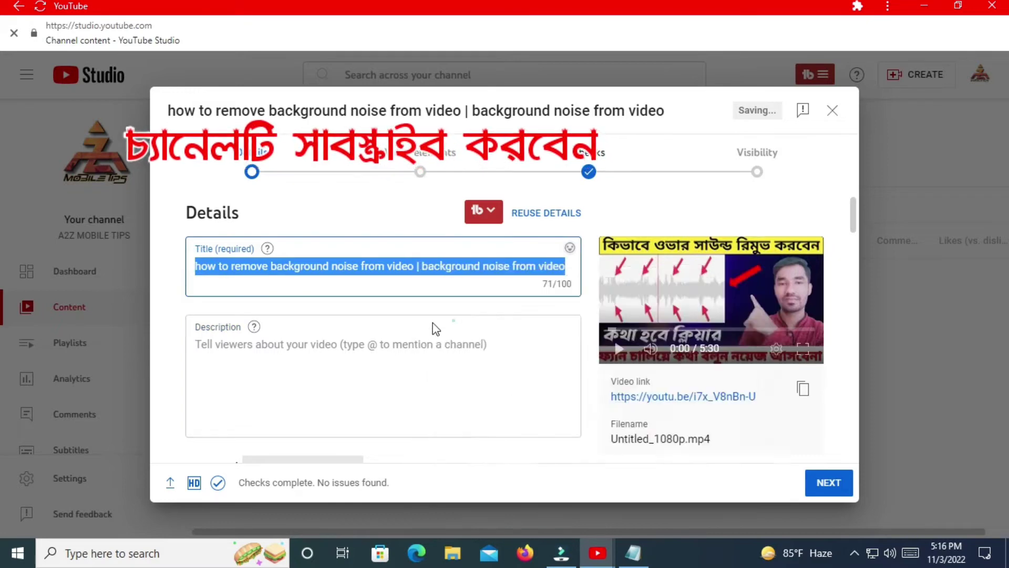
right_click(222, 352)
left_click(252, 231)
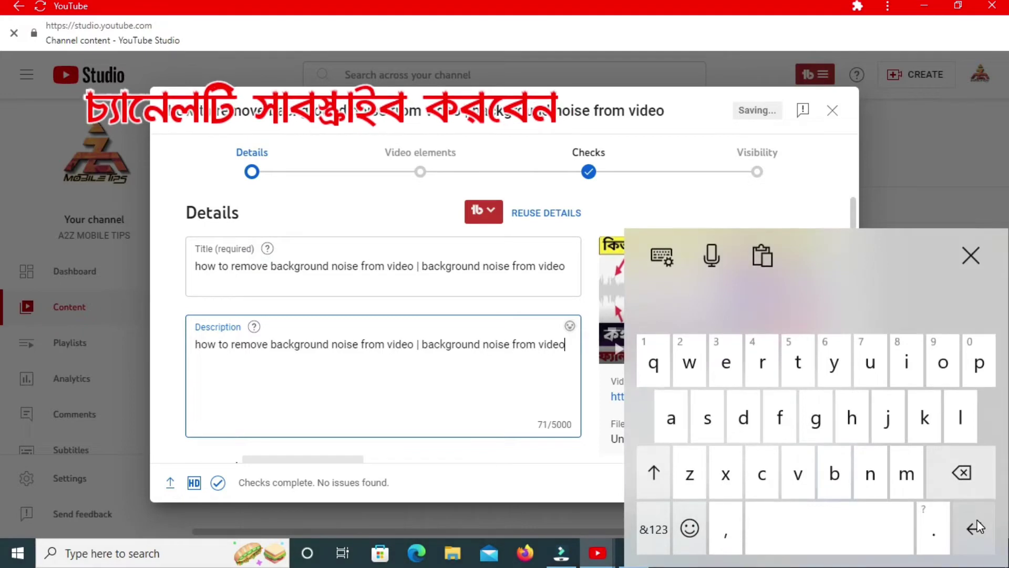
- Add "in this video" and a "--" separator as new lines below the title text in the video description
left_click(973, 529)
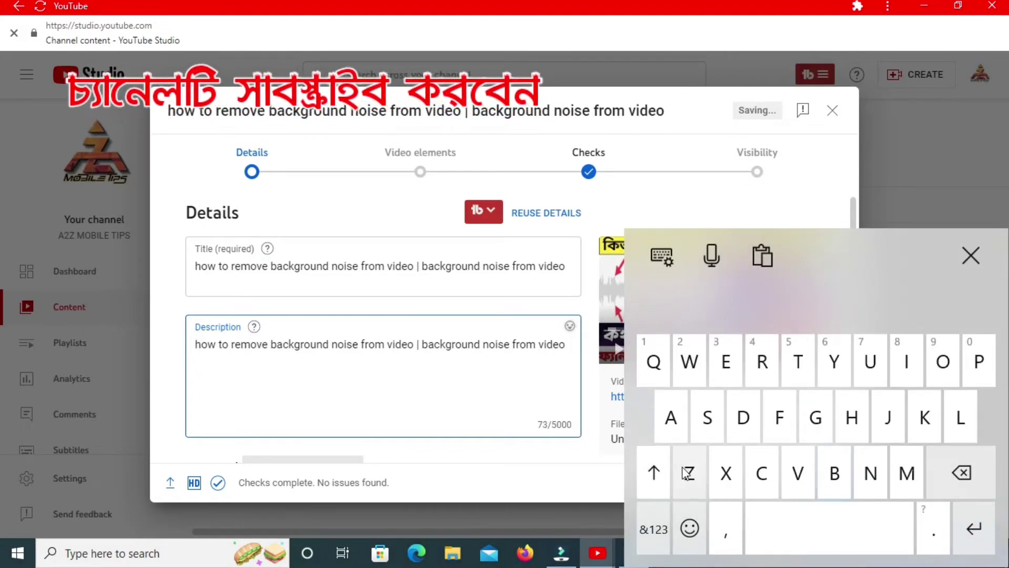
left_click(651, 473)
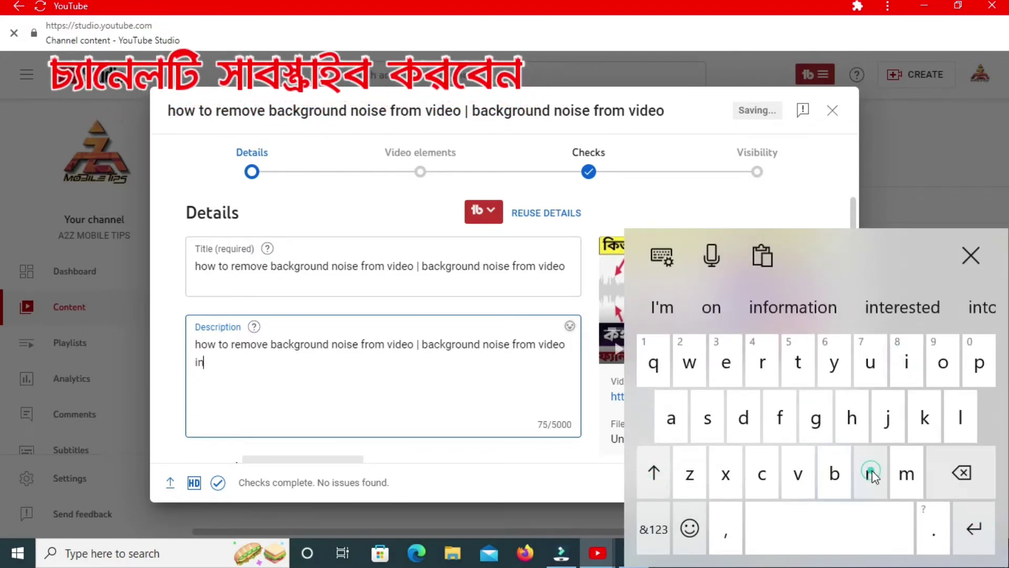
left_click(815, 540)
left_click(751, 328)
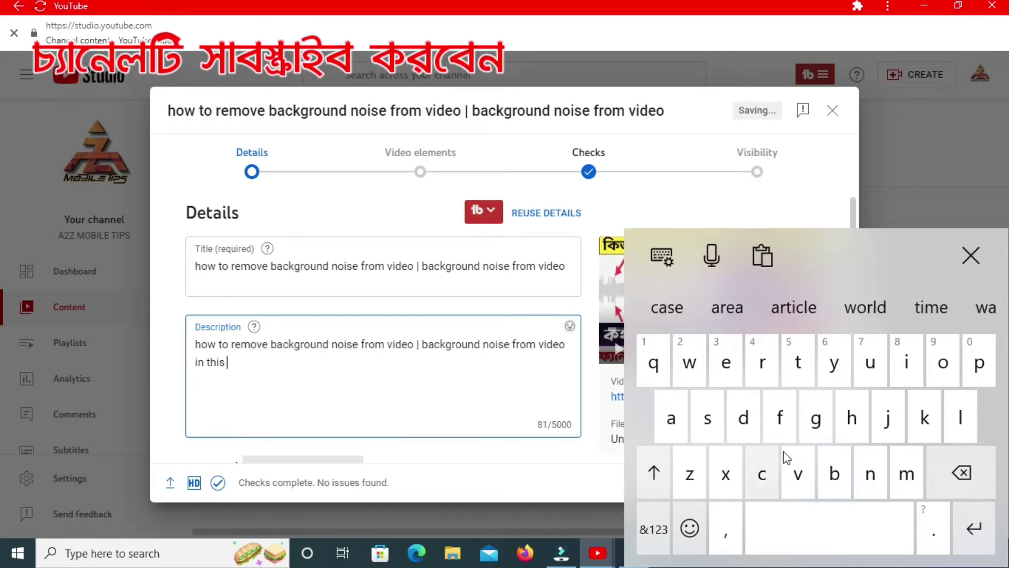
left_click(798, 479)
left_click(683, 307)
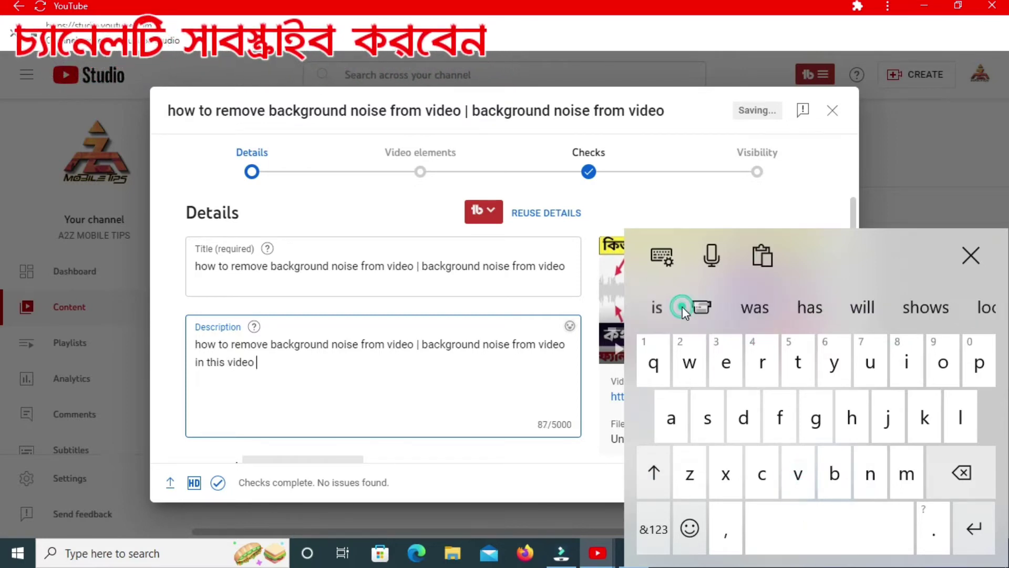
left_click(973, 532)
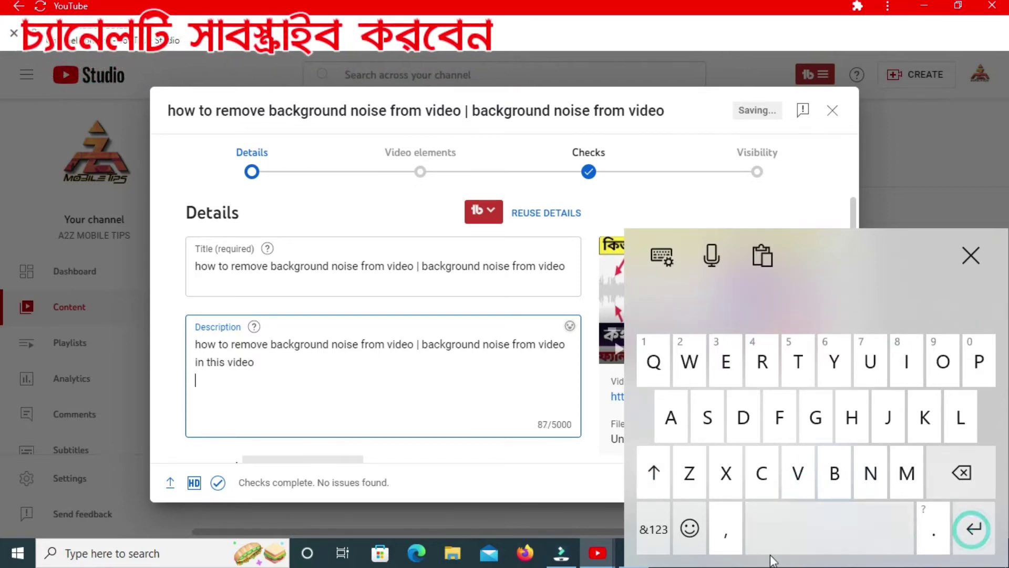
left_click(653, 530)
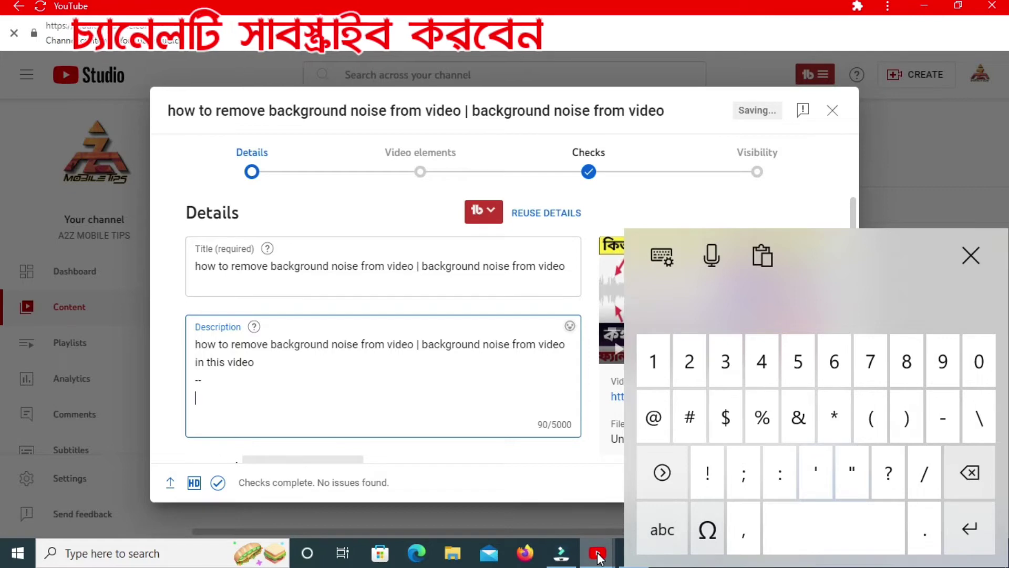
- Switch to the Notepad keyword list and cut the five-line block from "how to remove background noise from a video" through "on android"
left_click(513, 478)
scroll(400, 400, "down", 5)
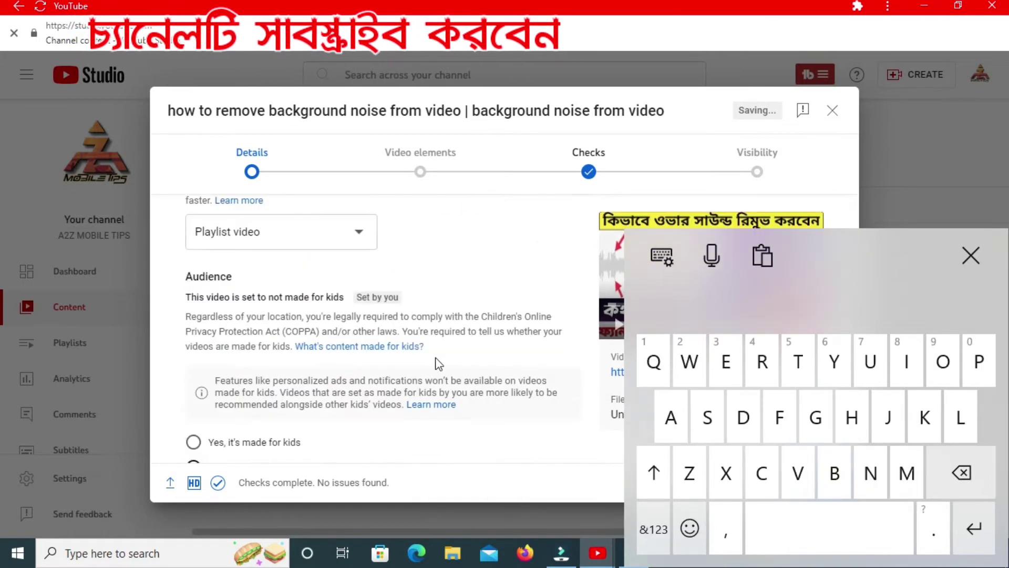
scroll(436, 362, "down", 6)
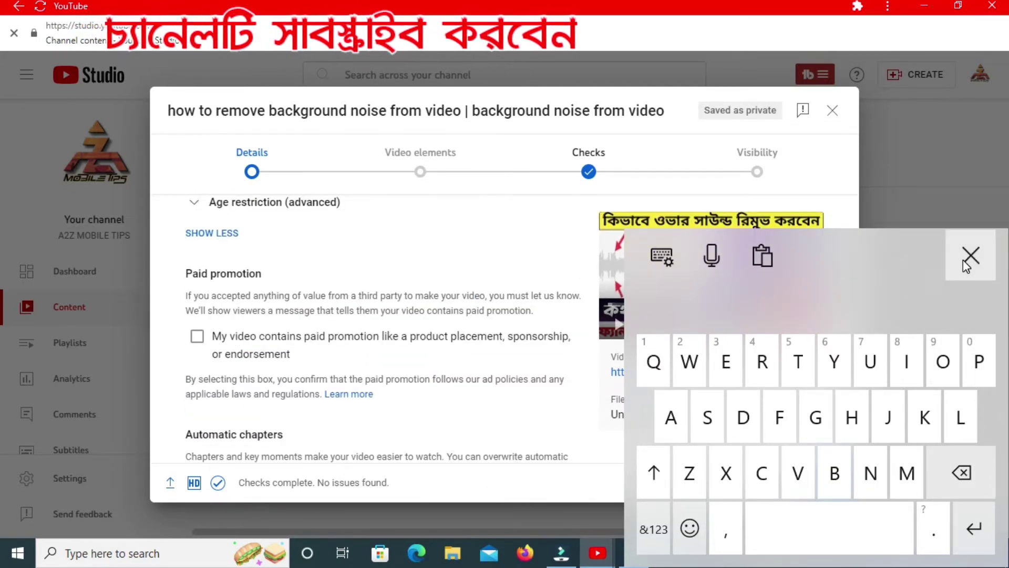
left_click(970, 256)
left_click(648, 561)
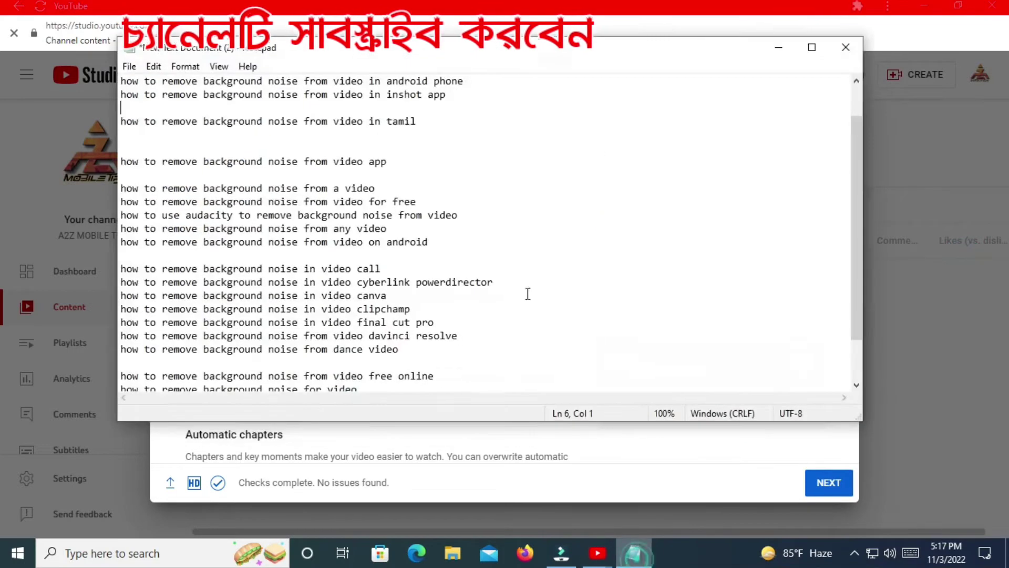
left_click_drag(128, 185, 290, 246)
left_click(149, 228)
right_click(288, 223)
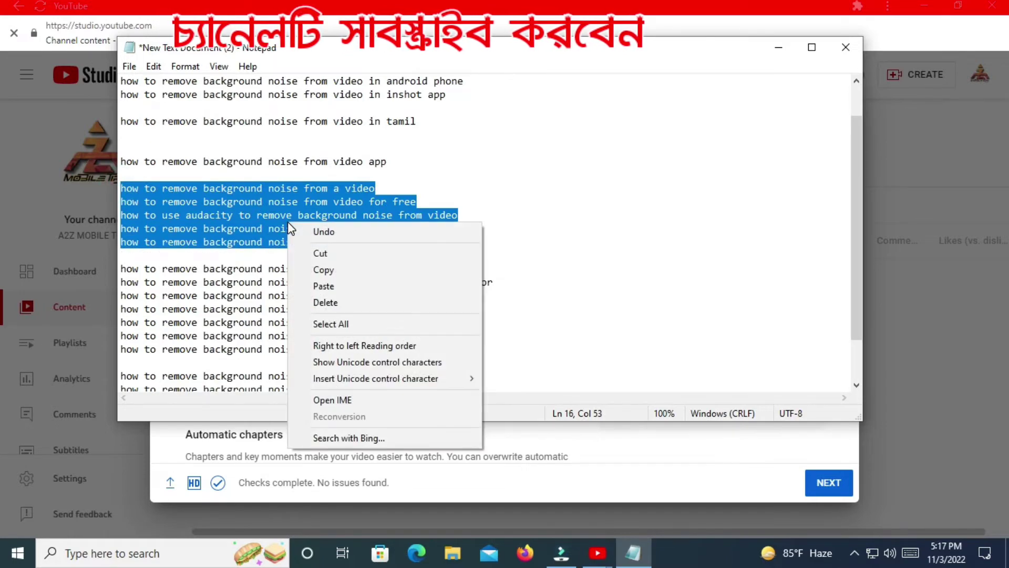
left_click(321, 253)
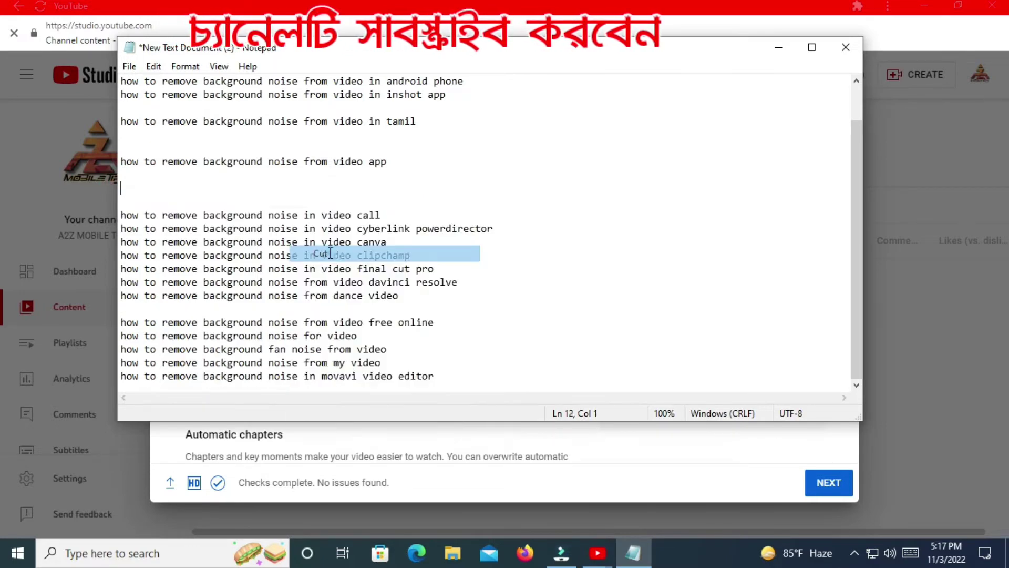
- Return to YouTube Studio and paste the cut keyword lines below the "--" separator in the description
mouse_move(599, 559)
left_click(513, 481)
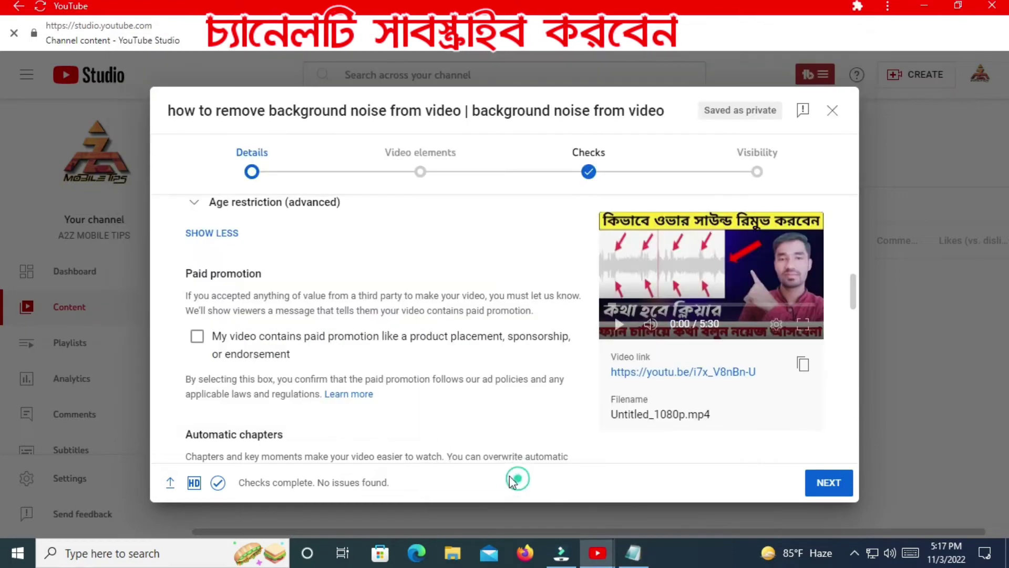
scroll(337, 418, "down", 3)
scroll(403, 301, "up", 8)
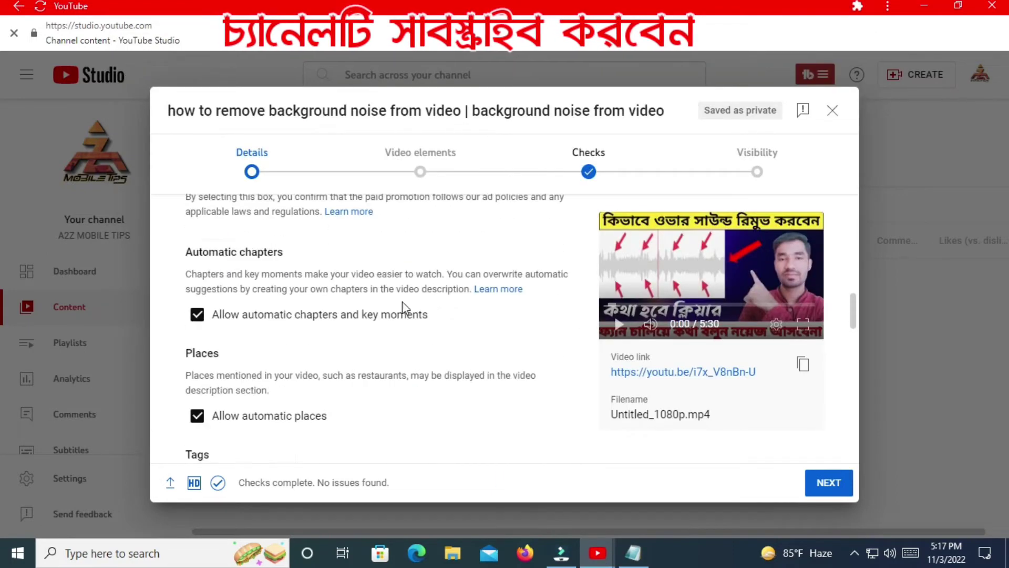
scroll(412, 306, "up", 5)
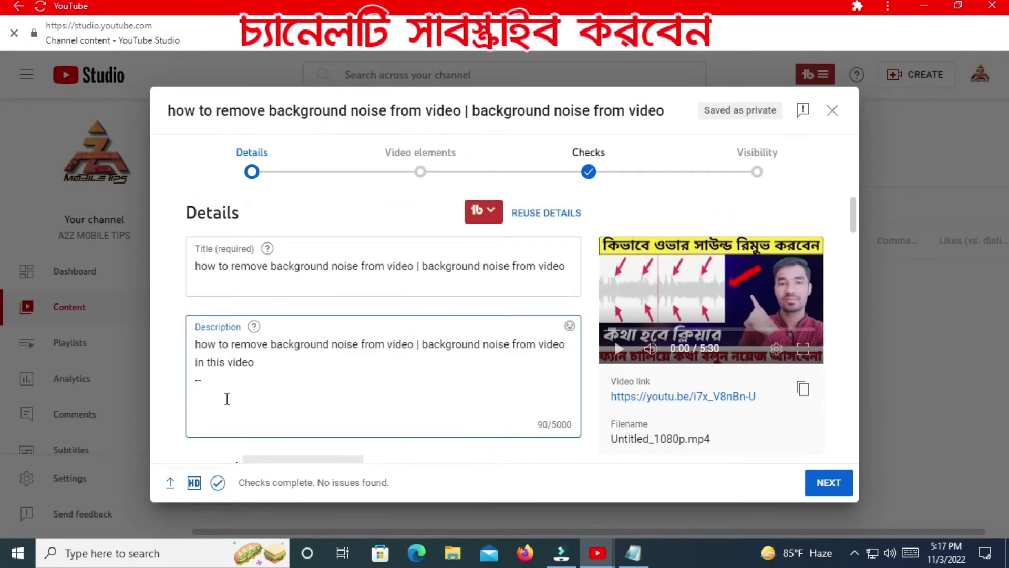
right_click(209, 398)
left_click(316, 296)
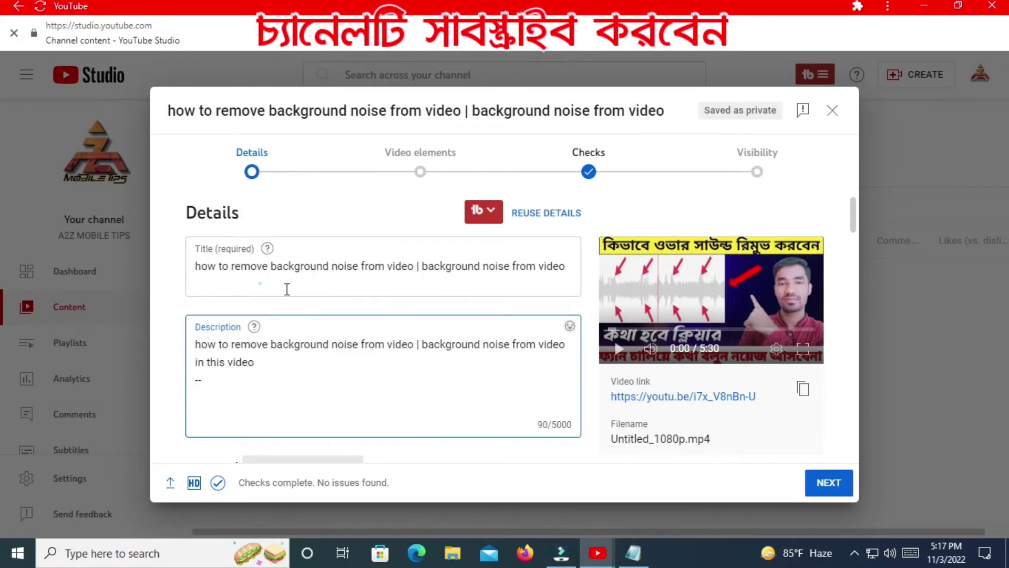
- Add another "--" separator below the pasted keywords in the description, followed by a new empty line
scroll(196, 343, "down", 3)
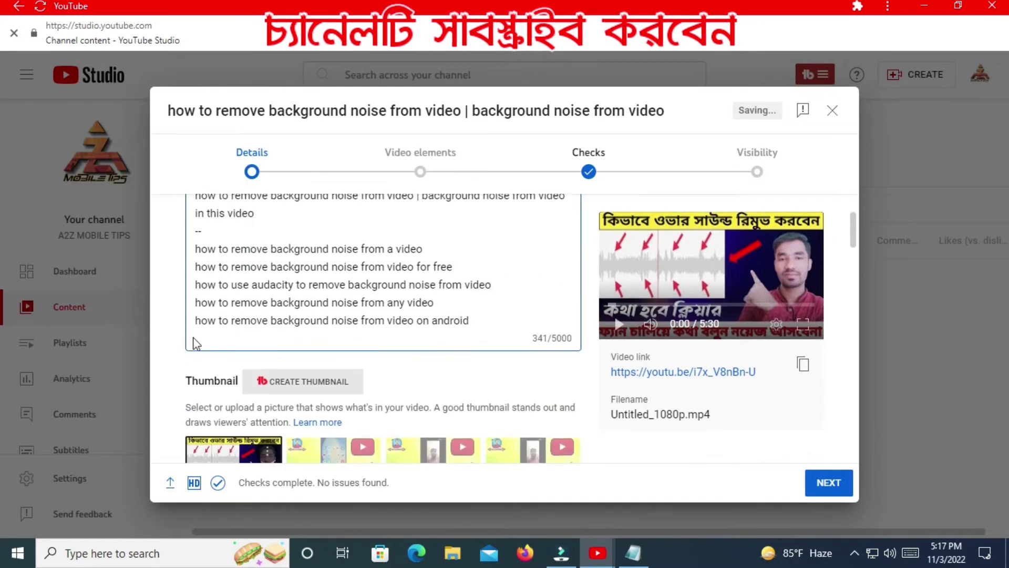
left_click(905, 561)
left_click(967, 526)
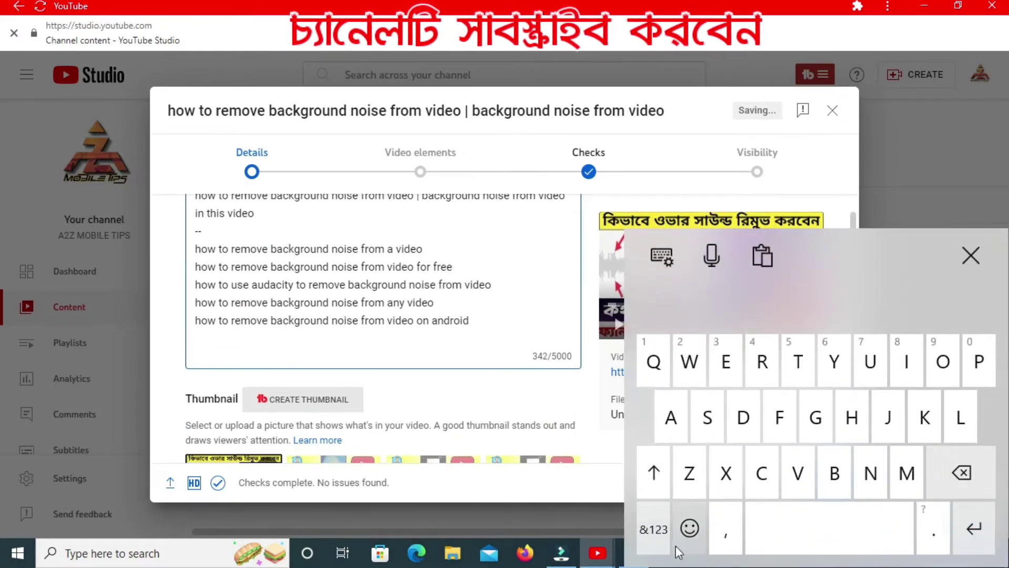
left_click(676, 545)
type("-")
left_click(944, 427)
left_click(969, 527)
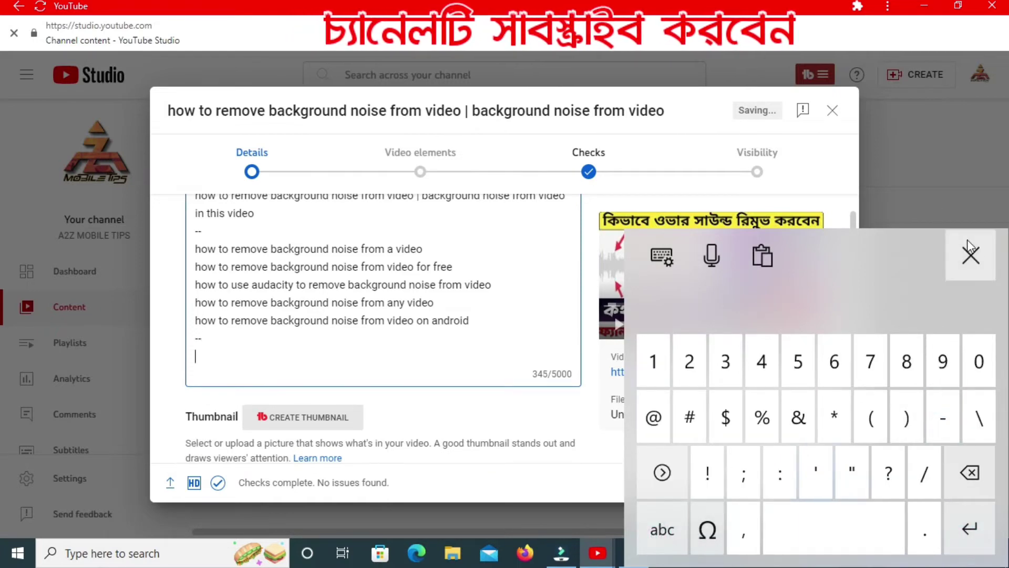
left_click(970, 257)
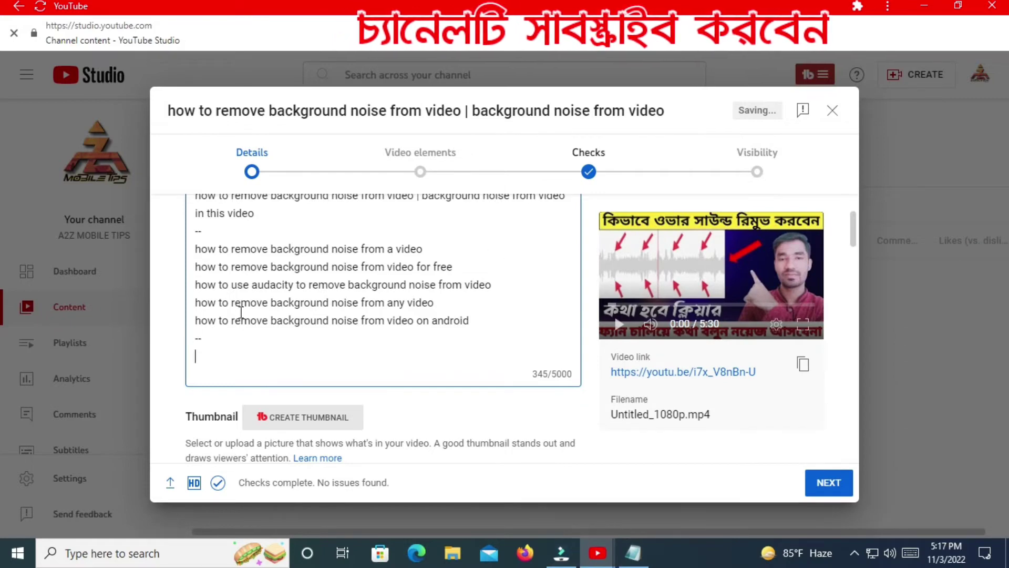
scroll(315, 342, "up", 3)
scroll(416, 356, "down", 2)
scroll(440, 356, "up", 5)
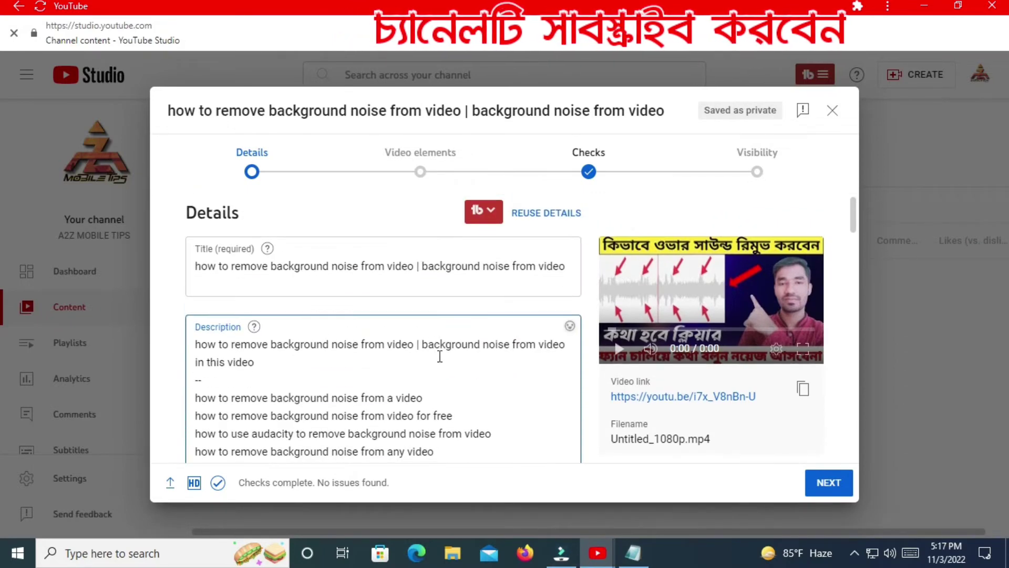
scroll(570, 382, "down", 3)
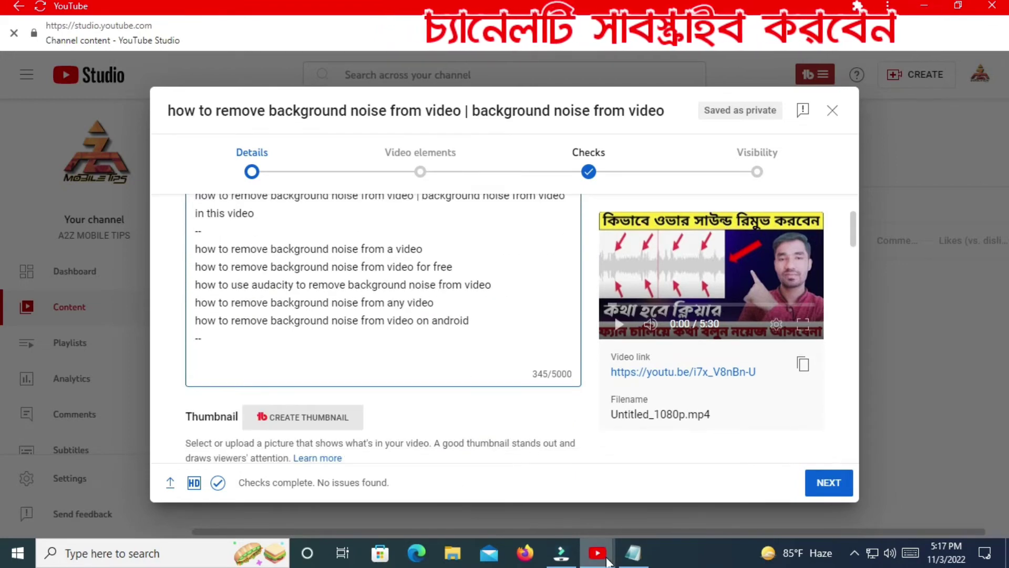
- Switch to the other YouTube window, close Keyword Explorer, and open the A2Z MOBILE TIPS channel page with its uploads
mouse_move(598, 554)
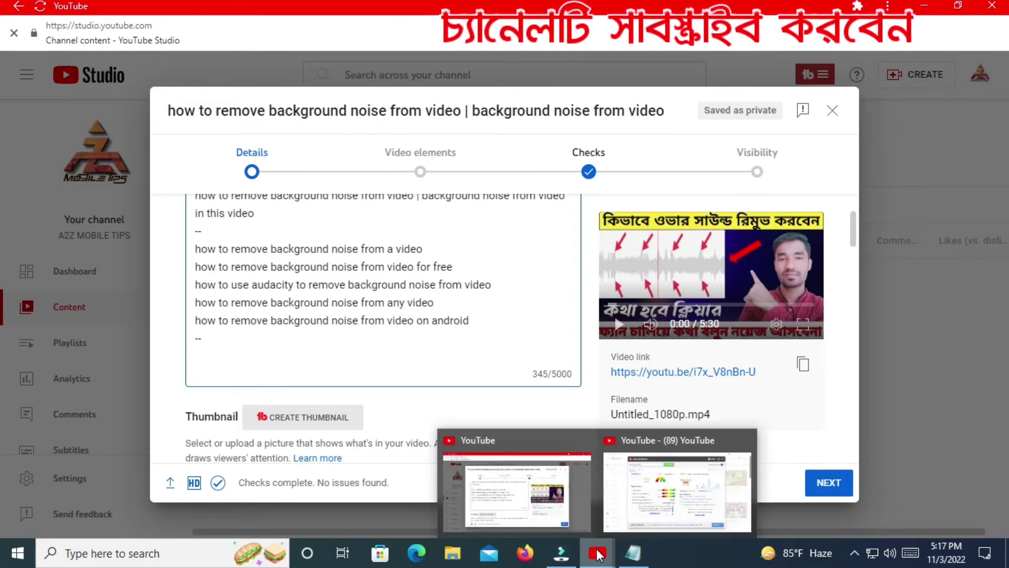
left_click(690, 483)
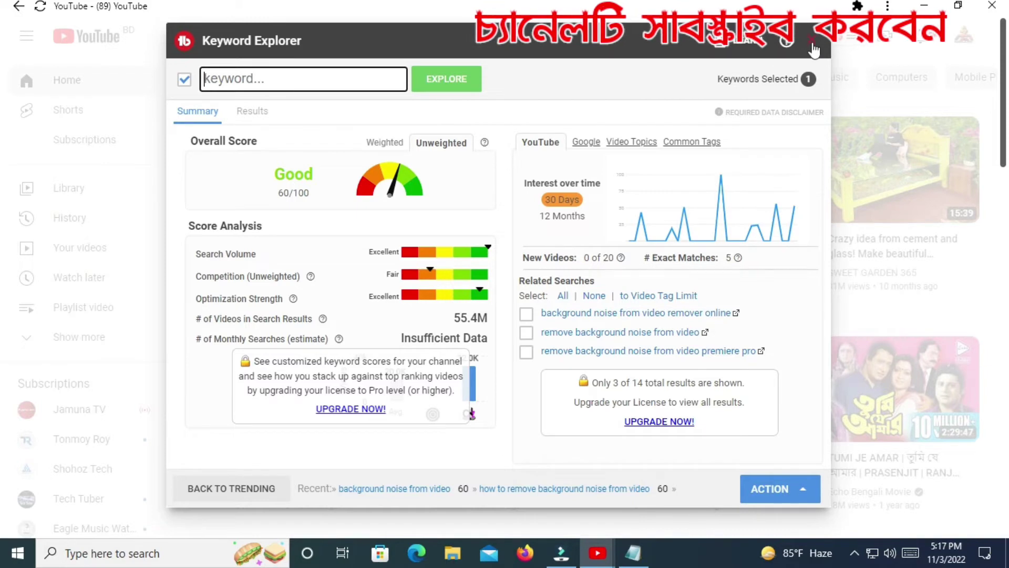
left_click(813, 42)
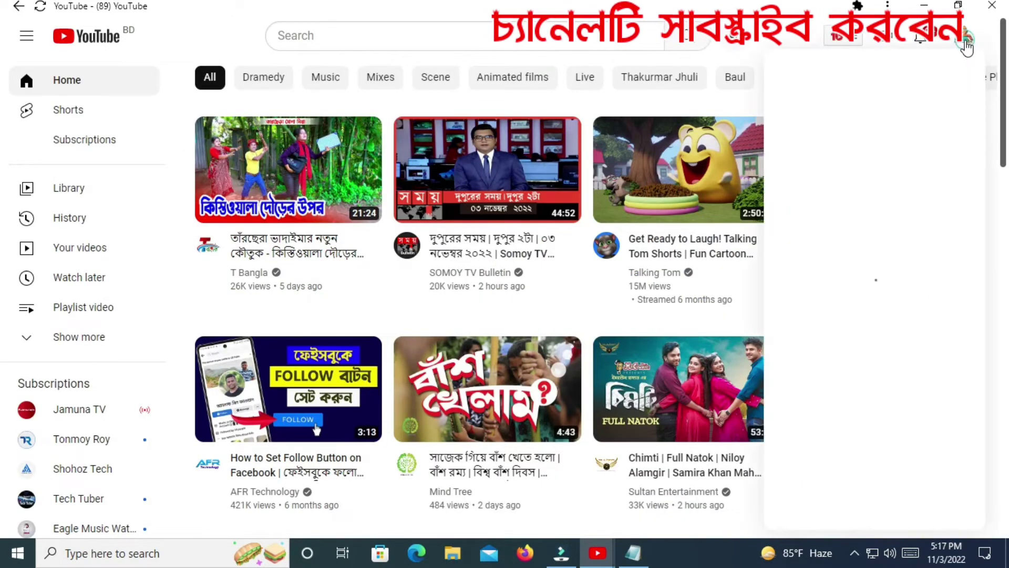
left_click(966, 37)
left_click(813, 108)
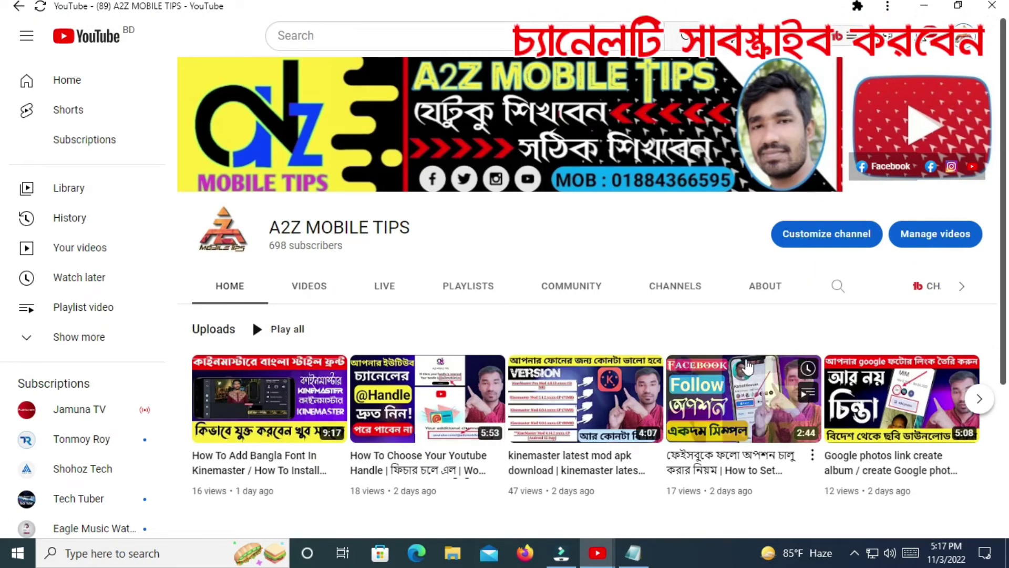
scroll(686, 437, "down", 1)
scroll(688, 441, "down", 1)
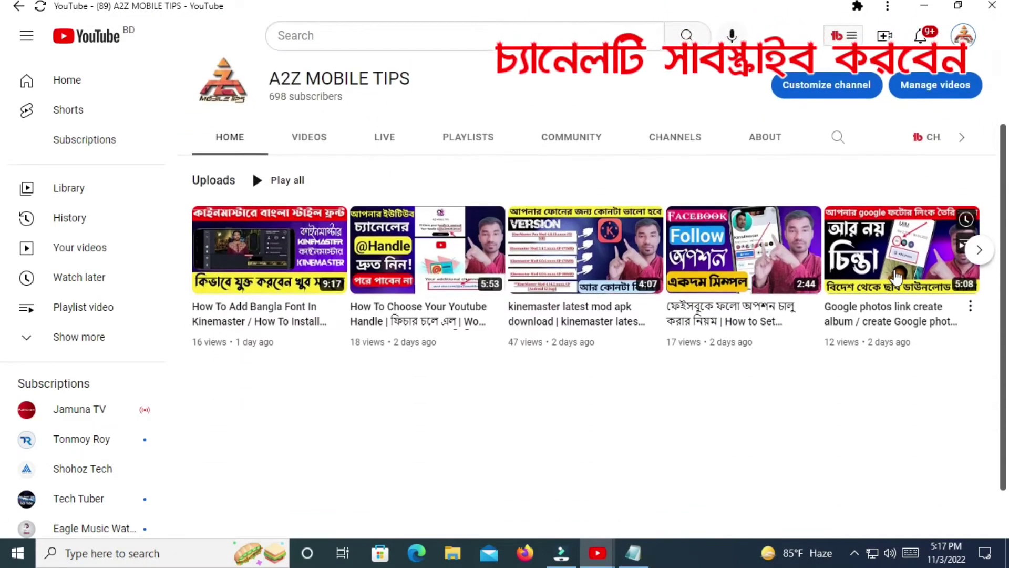
- Open the channel's "How To Choose Your Youtube Handle" video, pause it, and expand its full description
left_click(423, 262)
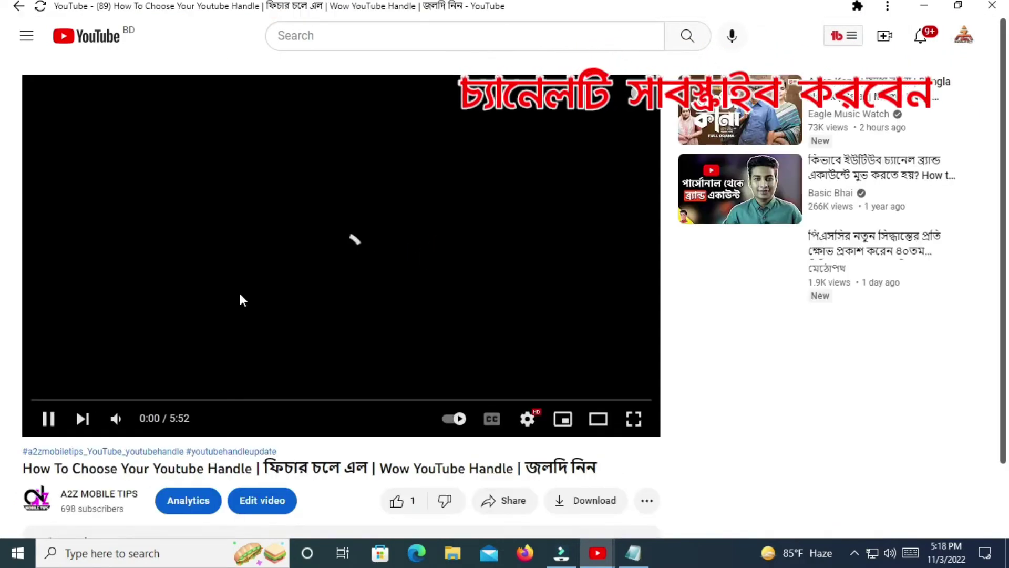
key("space")
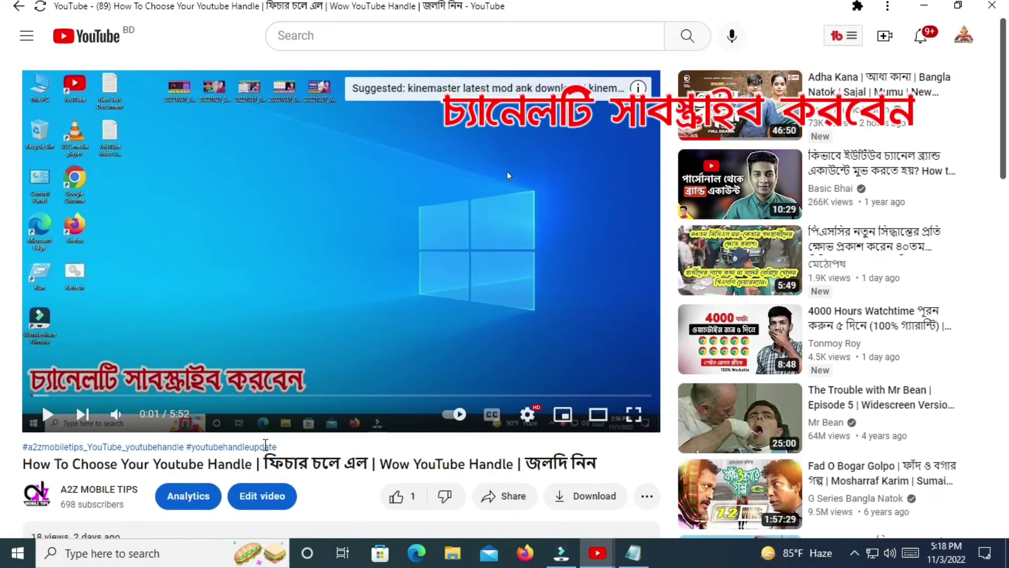
scroll(134, 442, "down", 1)
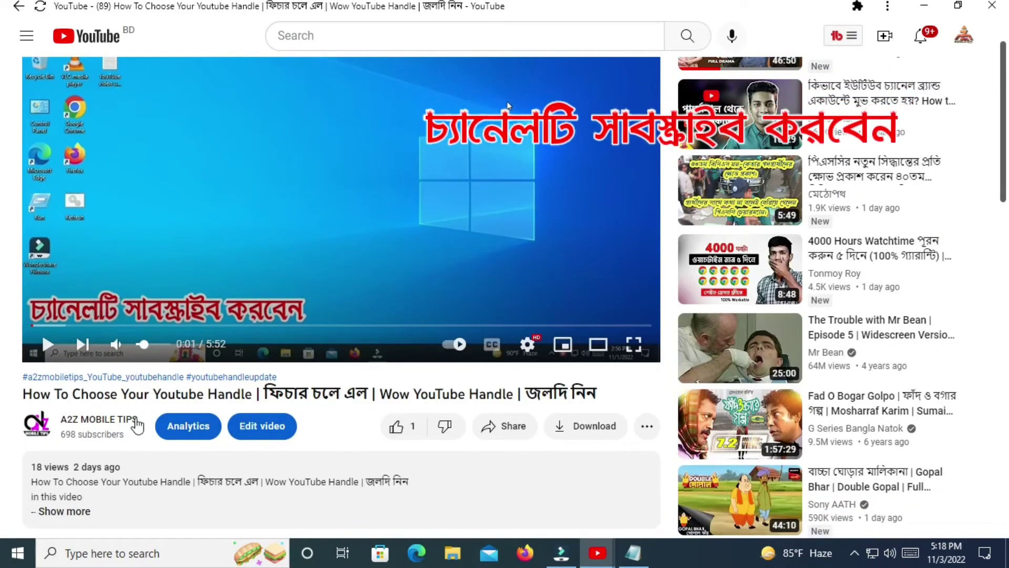
scroll(269, 446, "down", 1)
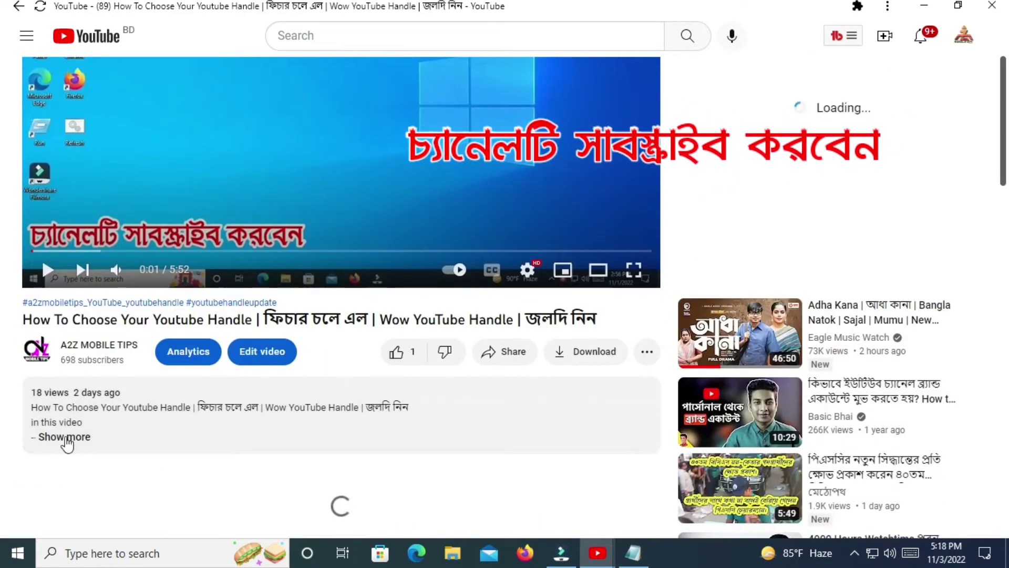
left_click(279, 439)
scroll(342, 447, "down", 4)
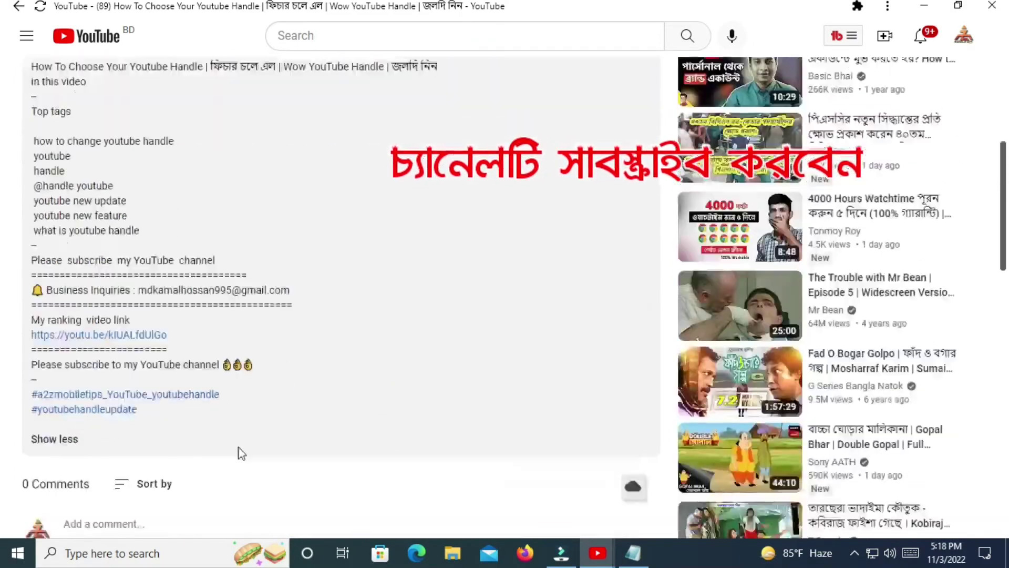
- Copy the description block from "Please subscribe my YouTube channel" through "Please subscribe to my YouTube channel" with its emojis
left_click_drag(29, 226, 256, 339)
right_click(88, 276)
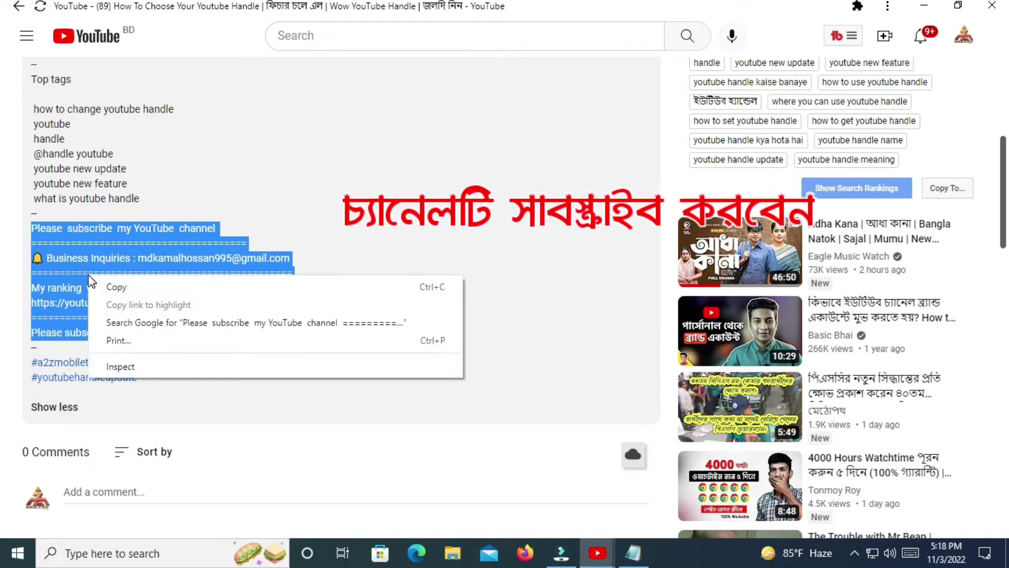
left_click(117, 287)
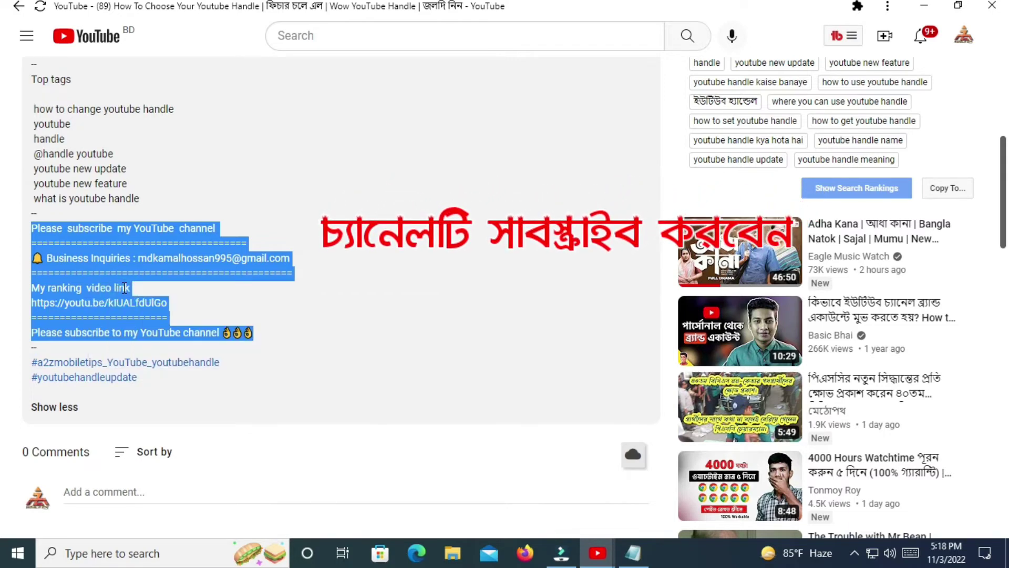
- Switch back to the video upload window and paste the copied subscribe and business-inquiries block below the last "--" separator in the description
mouse_move(598, 552)
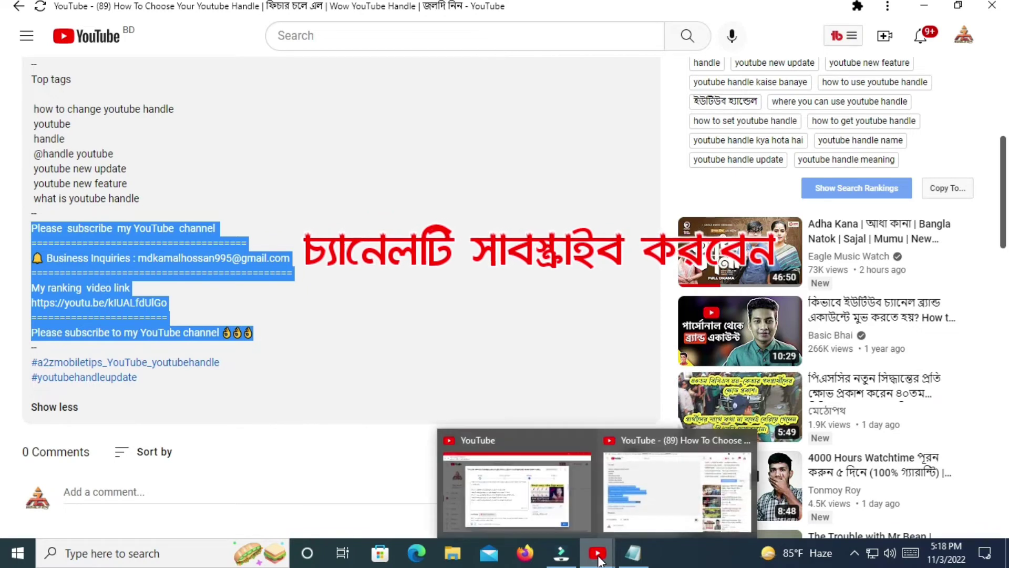
left_click(493, 484)
right_click(197, 357)
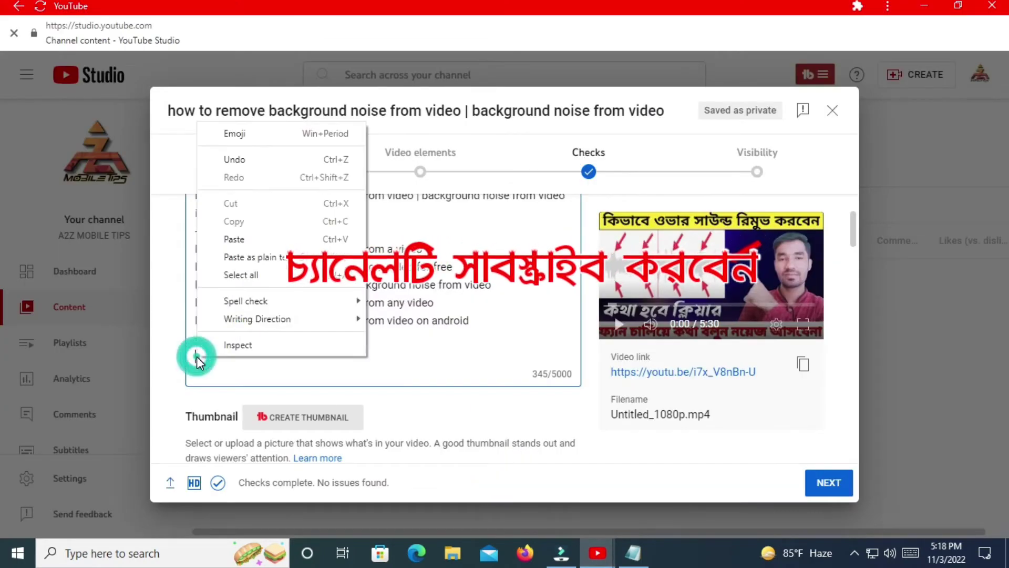
left_click(233, 239)
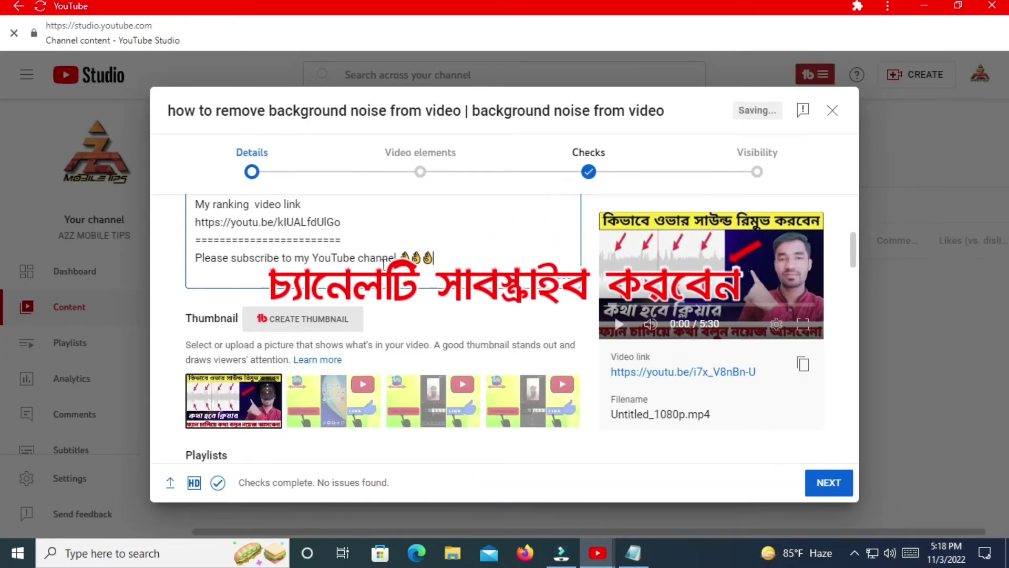
- Add a new line at the end of the description with the suggested hashtag #a2zmobiletips, followed directly by an underscore
left_click(911, 553)
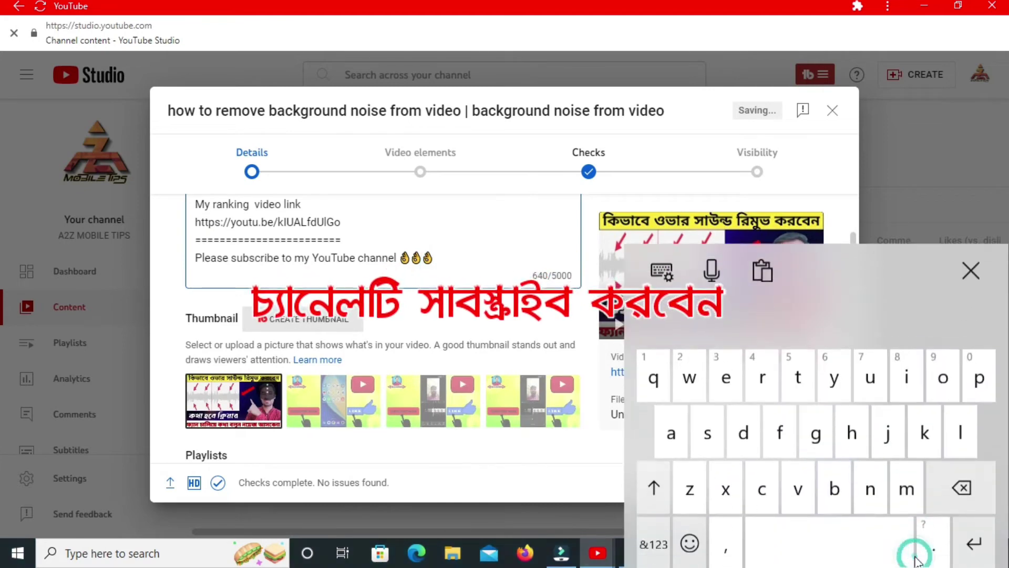
left_click(972, 516)
left_click(653, 530)
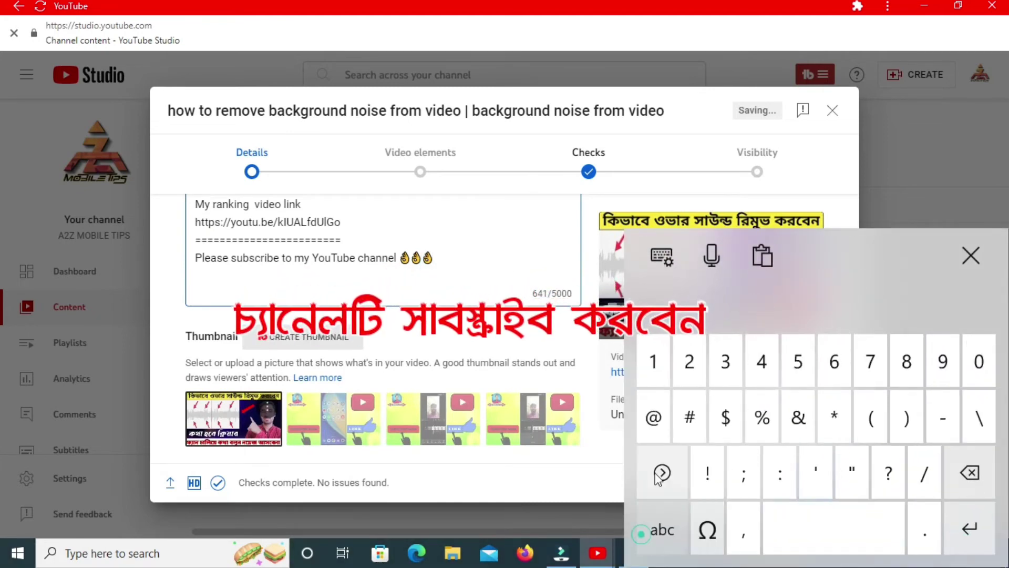
left_click(690, 418)
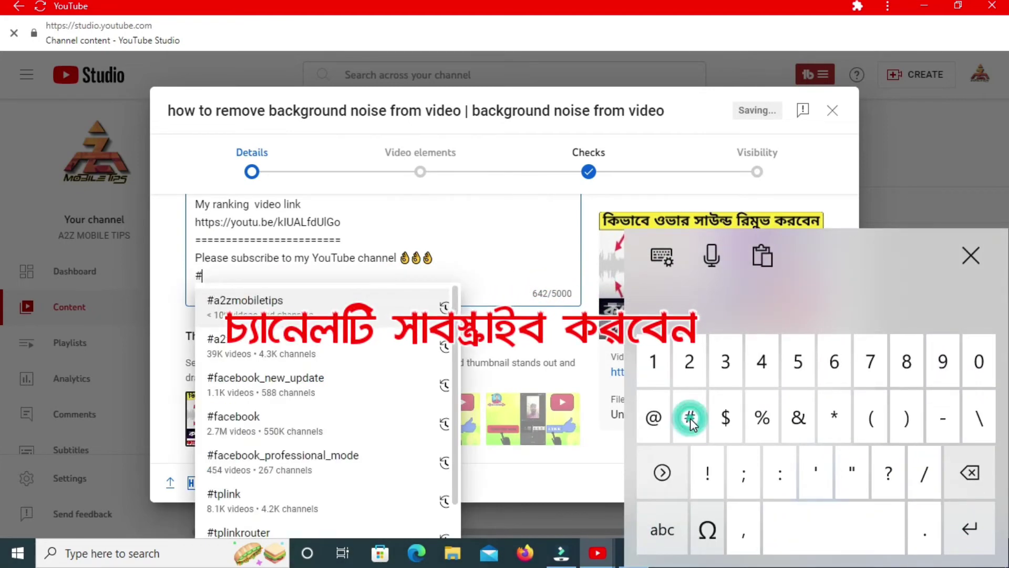
left_click(254, 315)
left_click(961, 473)
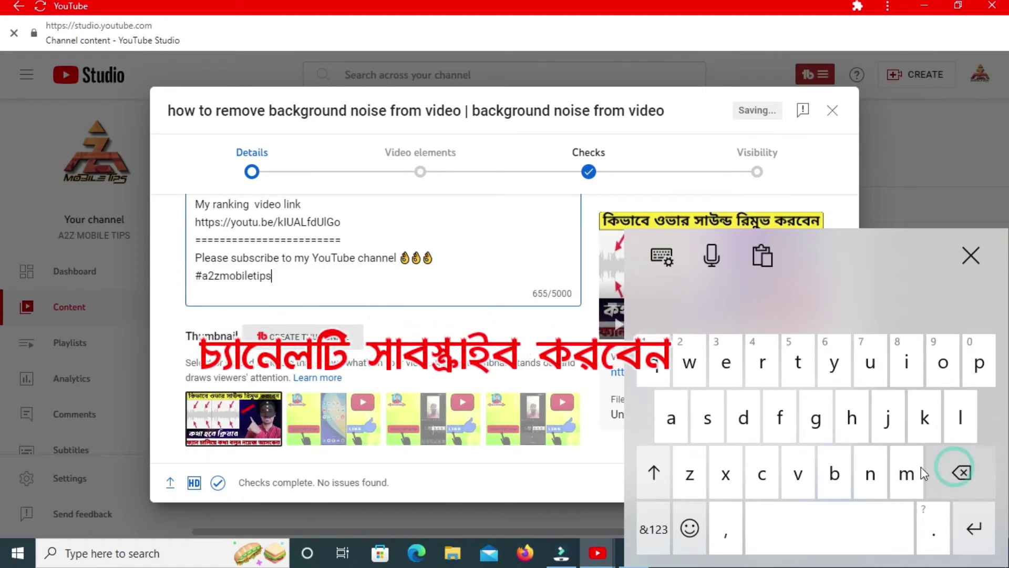
left_click(649, 530)
left_click(659, 471)
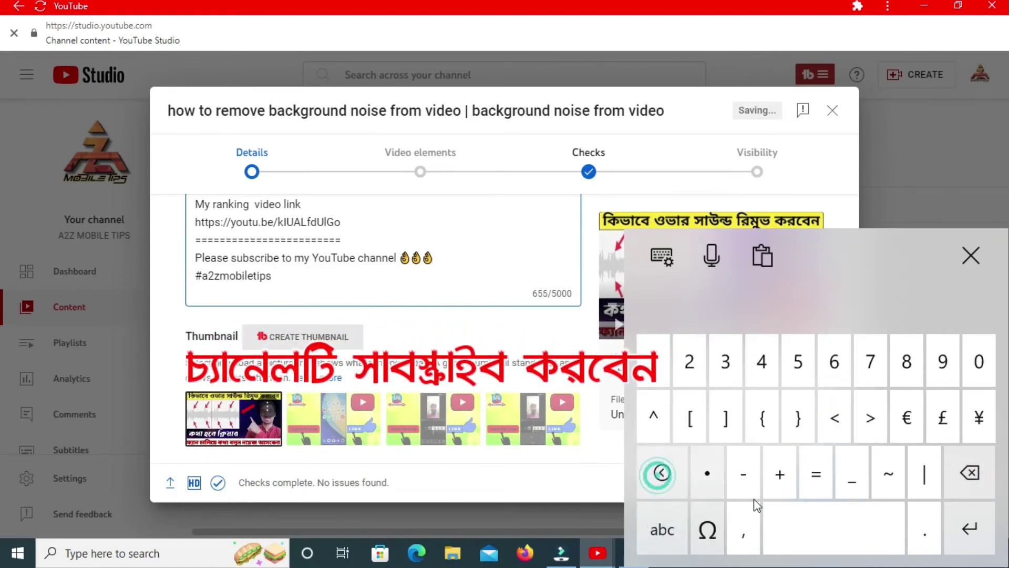
left_click(850, 492)
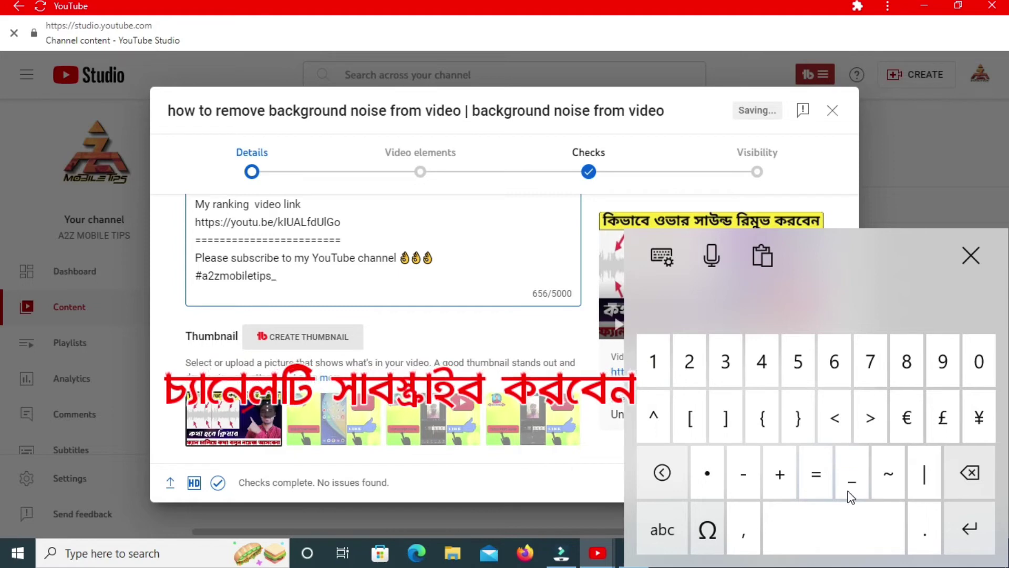
left_click(663, 530)
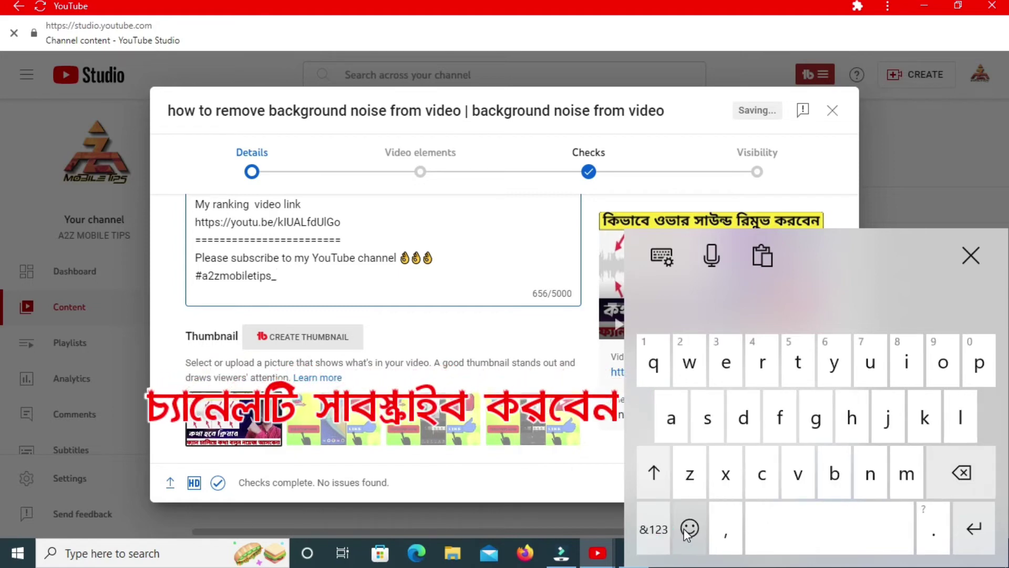
- Copy the word "noise" from the first keyword line of the description and paste it onto the hashtag, making it #a2zmobiletips_noise
scroll(456, 324, "up", 15)
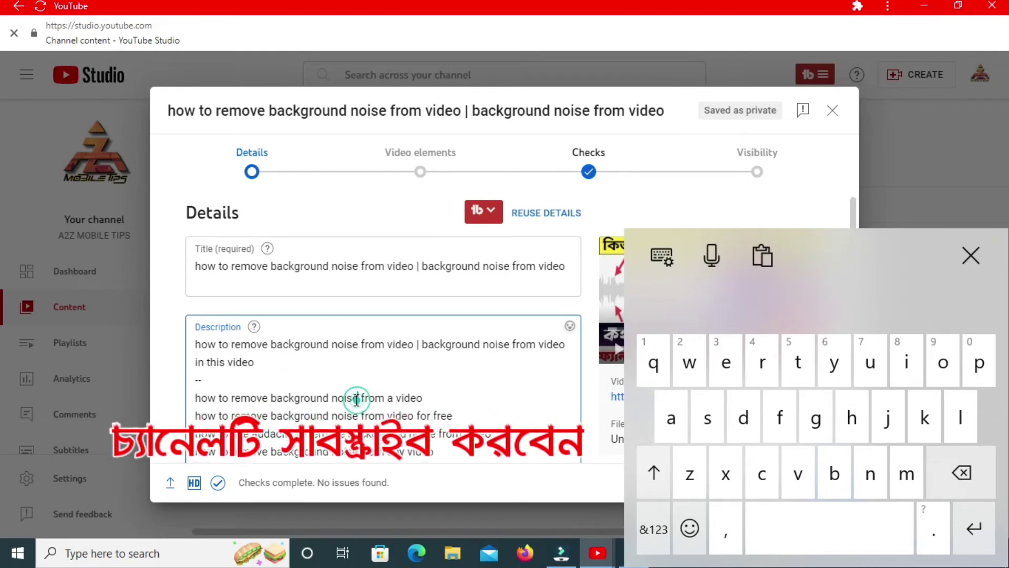
left_click_drag(358, 402, 340, 402)
double_click(342, 402)
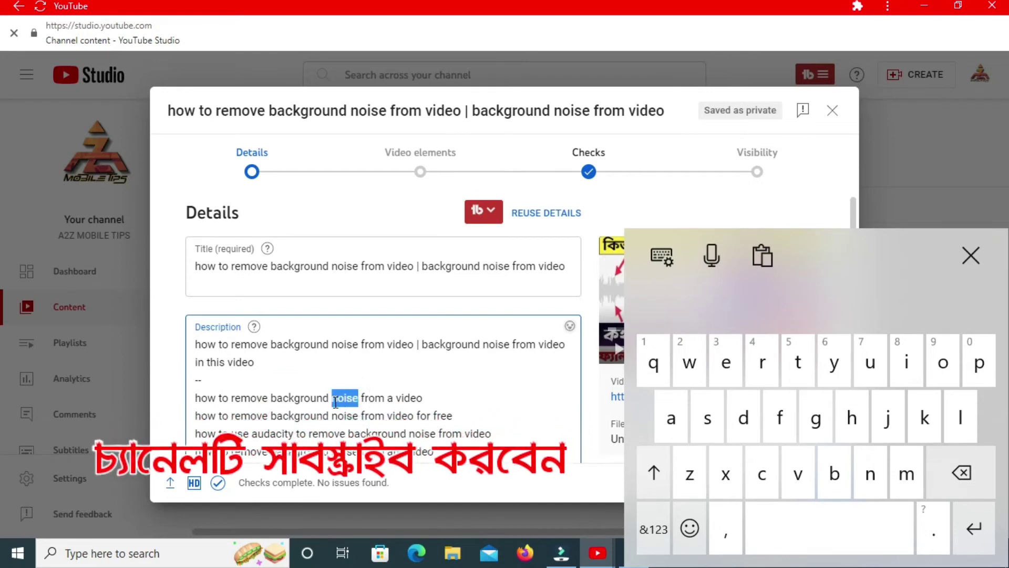
right_click(342, 402)
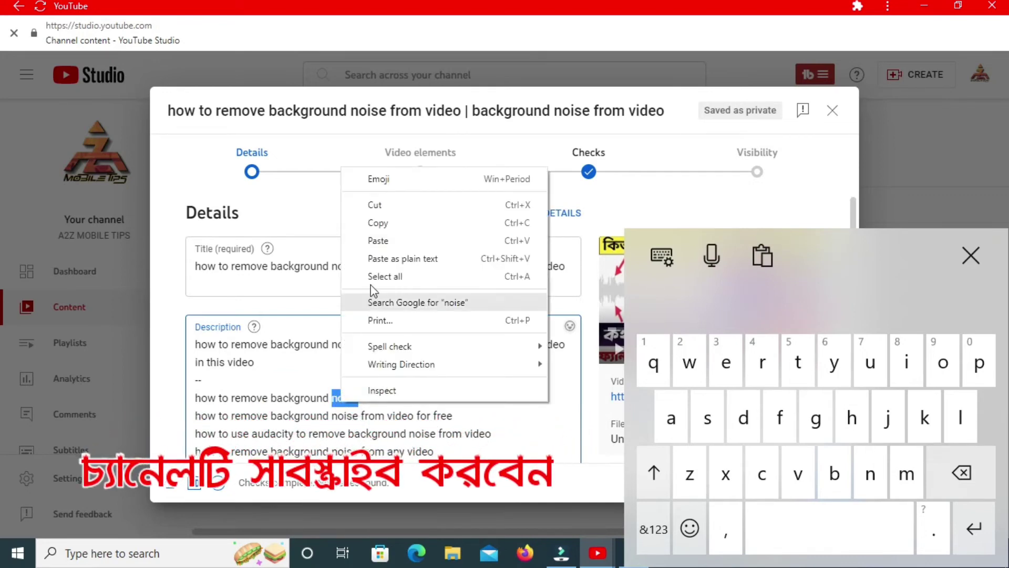
left_click(381, 221)
left_click(970, 256)
scroll(423, 388, "down", 5)
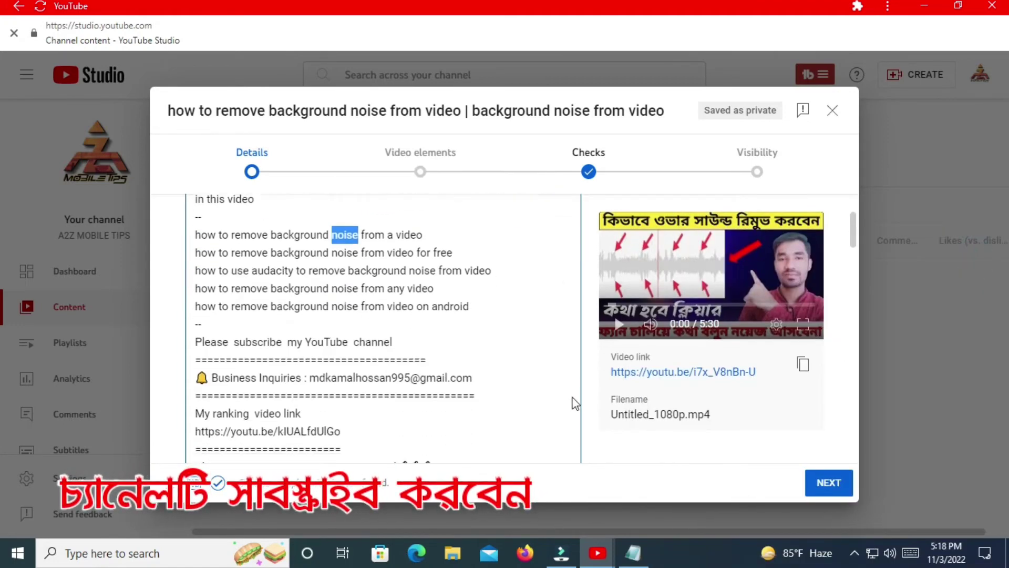
right_click(283, 355)
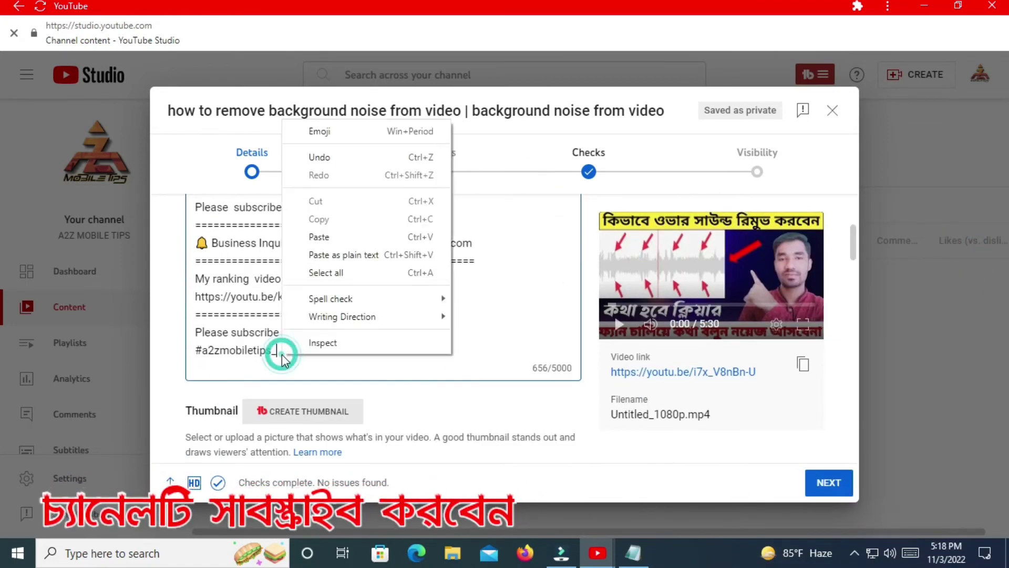
left_click(312, 247)
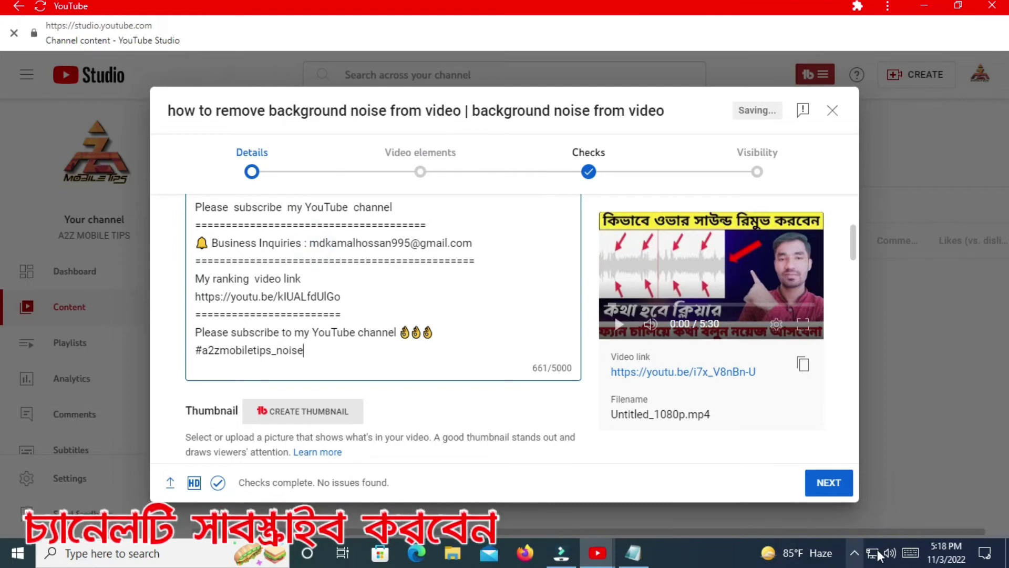
- Extend the hashtag after "noise" with another underscore and the letters "re"
left_click(912, 555)
left_click(665, 531)
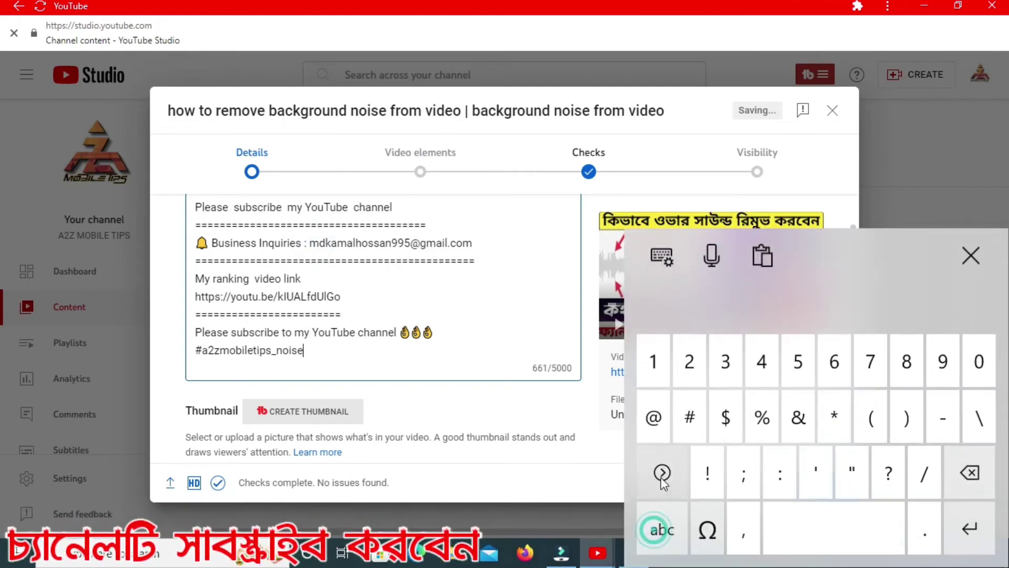
left_click(661, 474)
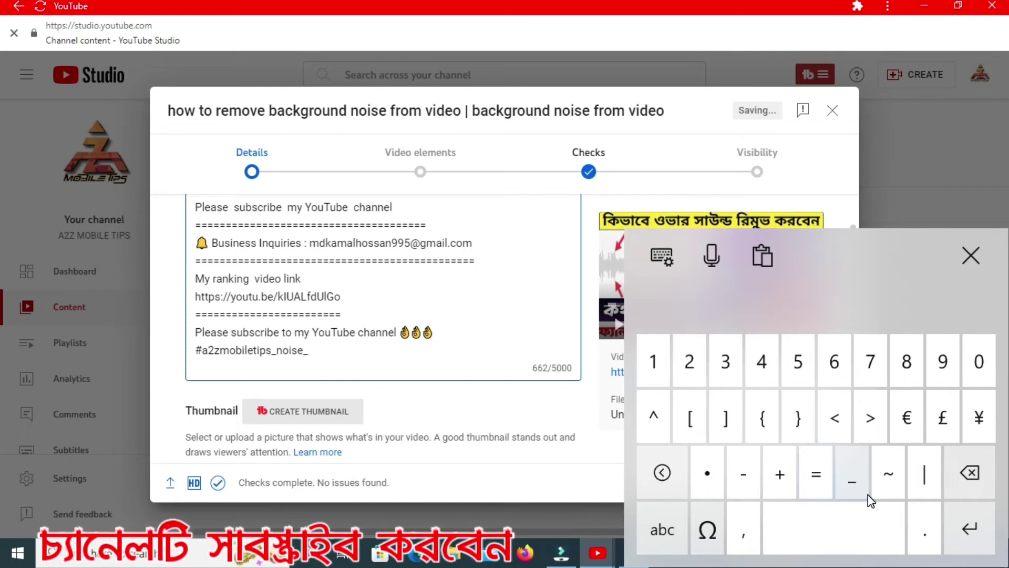
left_click(675, 542)
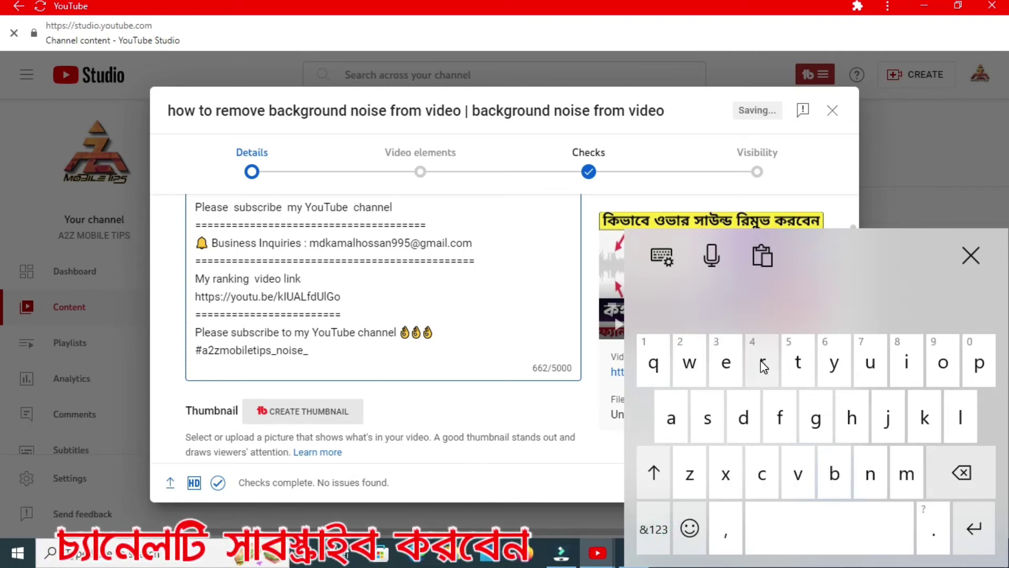
left_click(729, 371)
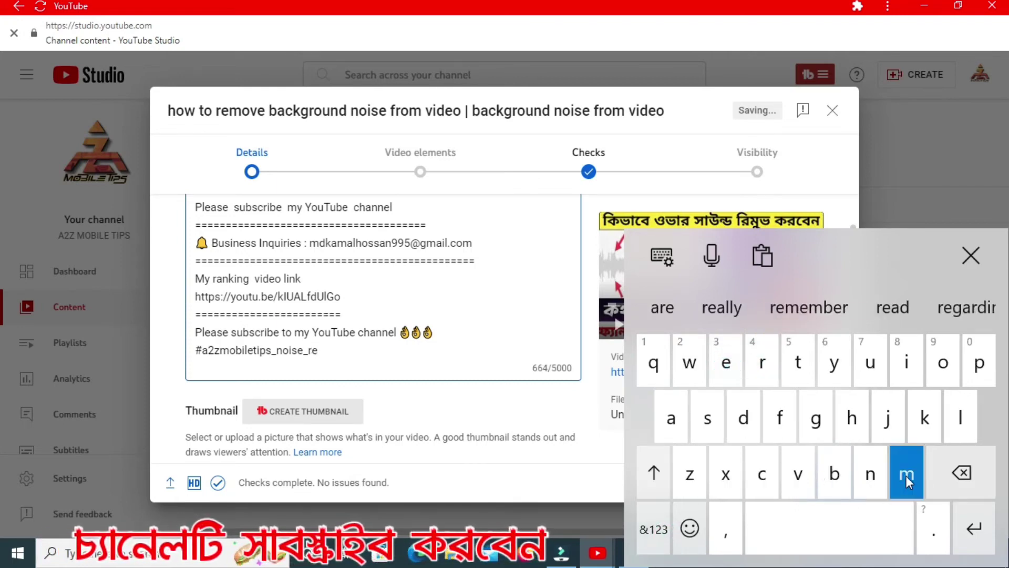